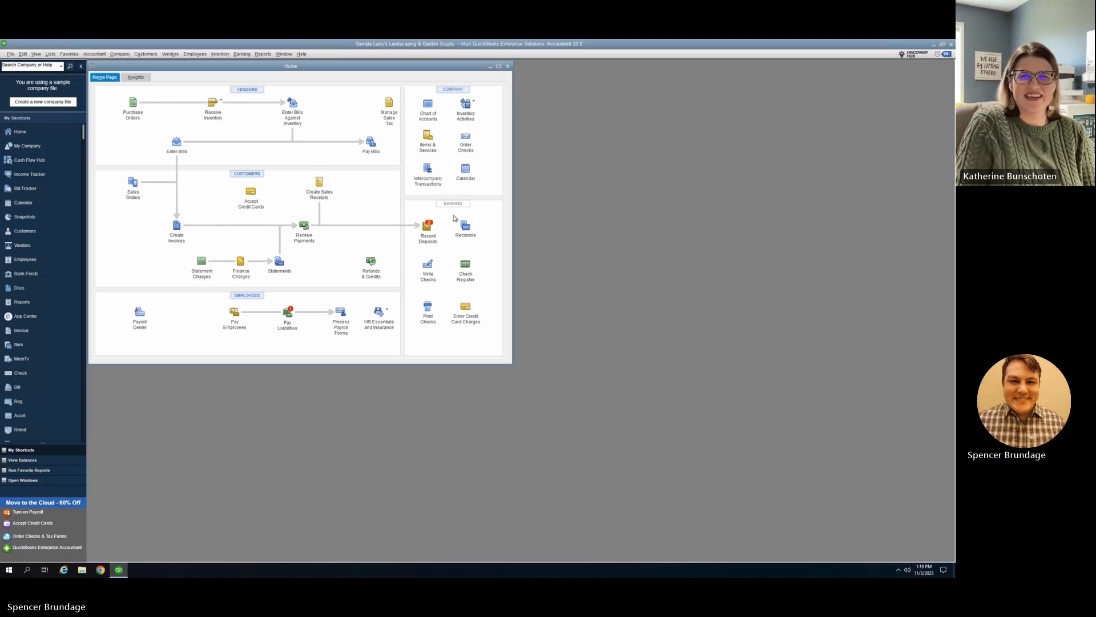
# Open Payroll Setup and bring up the basic details of the employee whose setup status is Completed
pyautogui.click(194, 55)
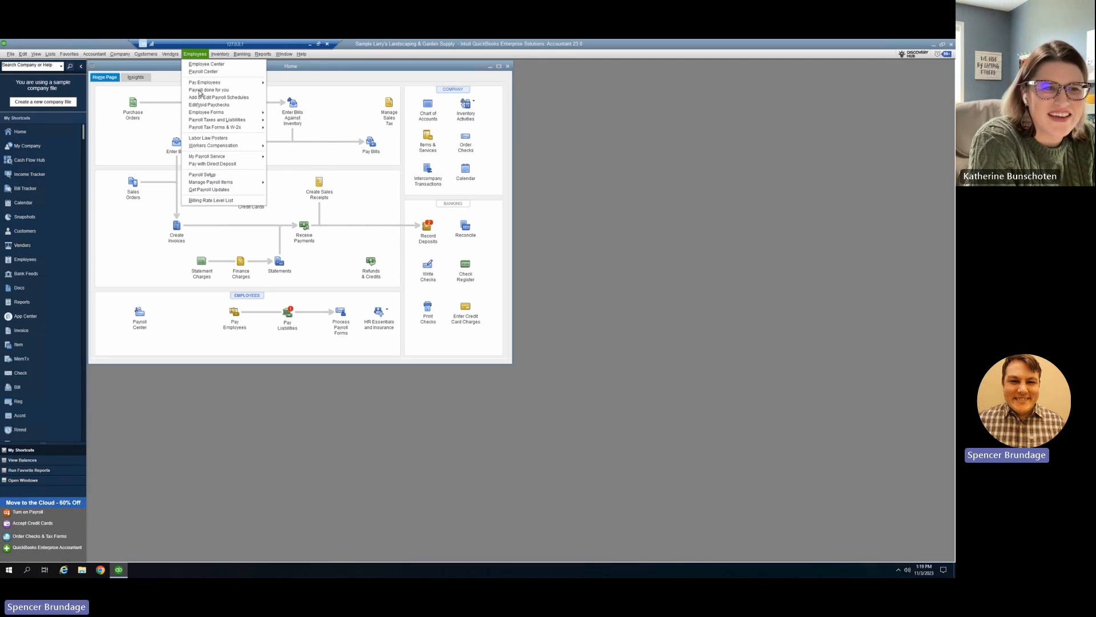
pyautogui.click(211, 175)
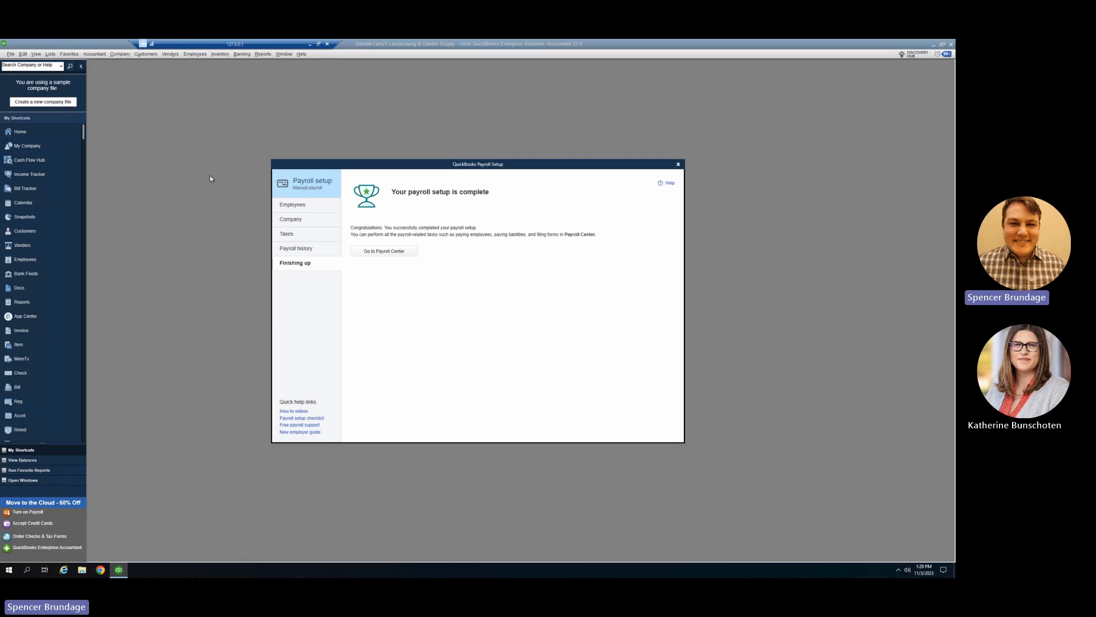
pyautogui.click(298, 206)
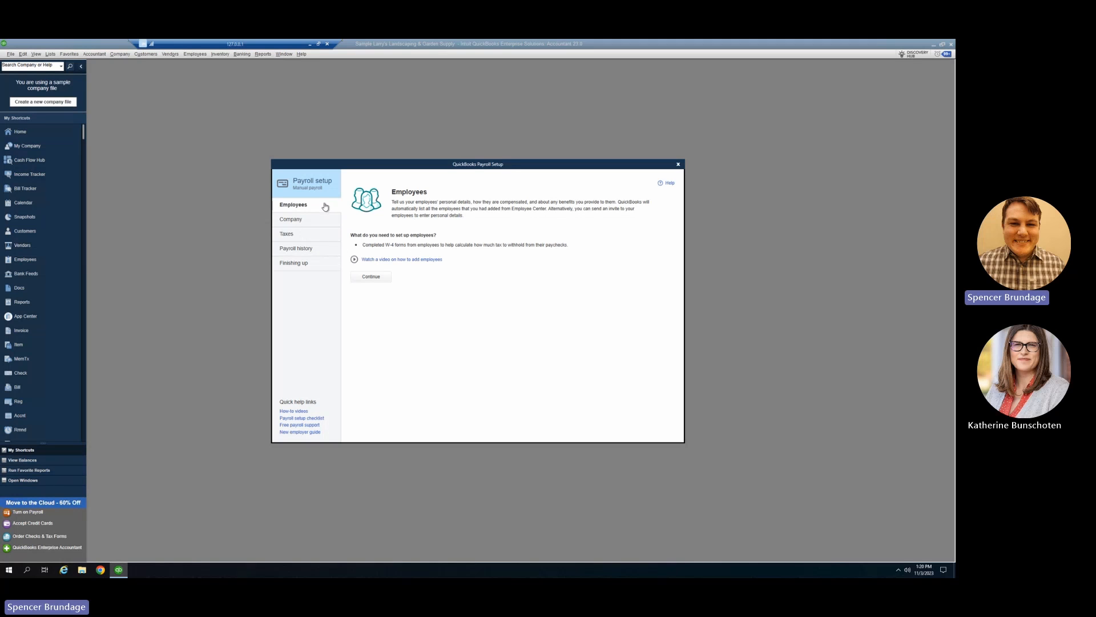
pyautogui.click(380, 282)
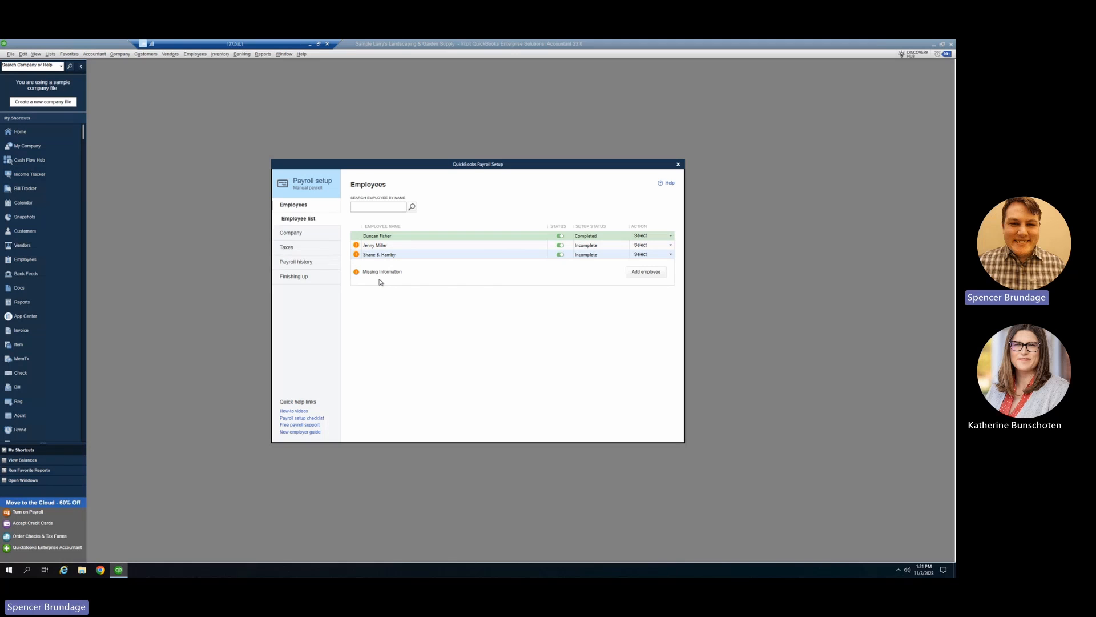
pyautogui.click(393, 239)
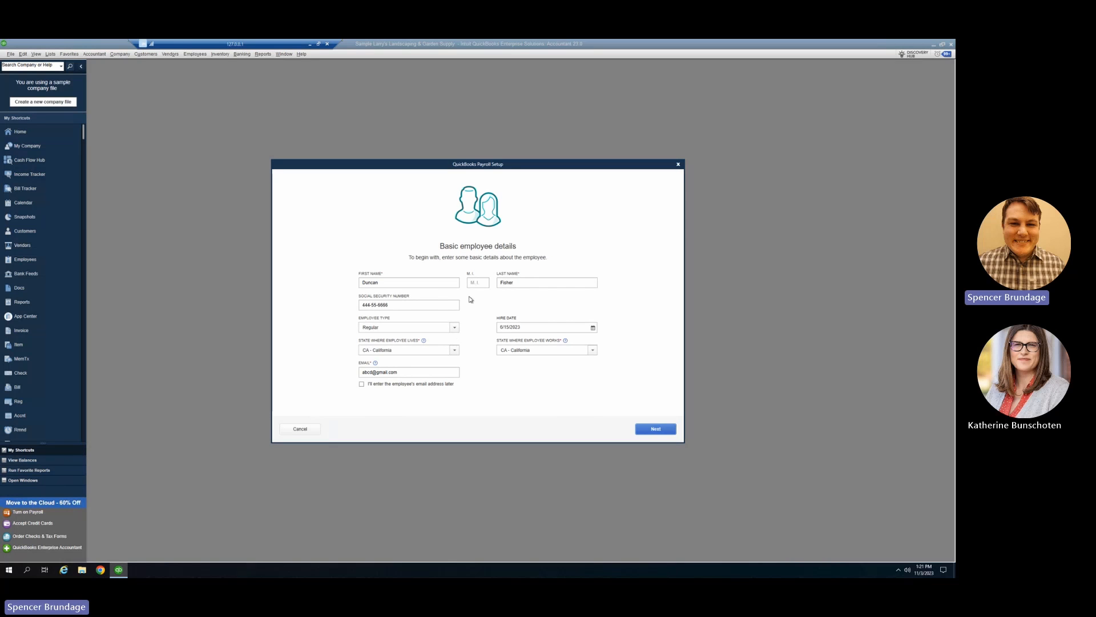
# Check the employee type choices, keep Regular, and continue to the employee's pay details
pyautogui.click(455, 328)
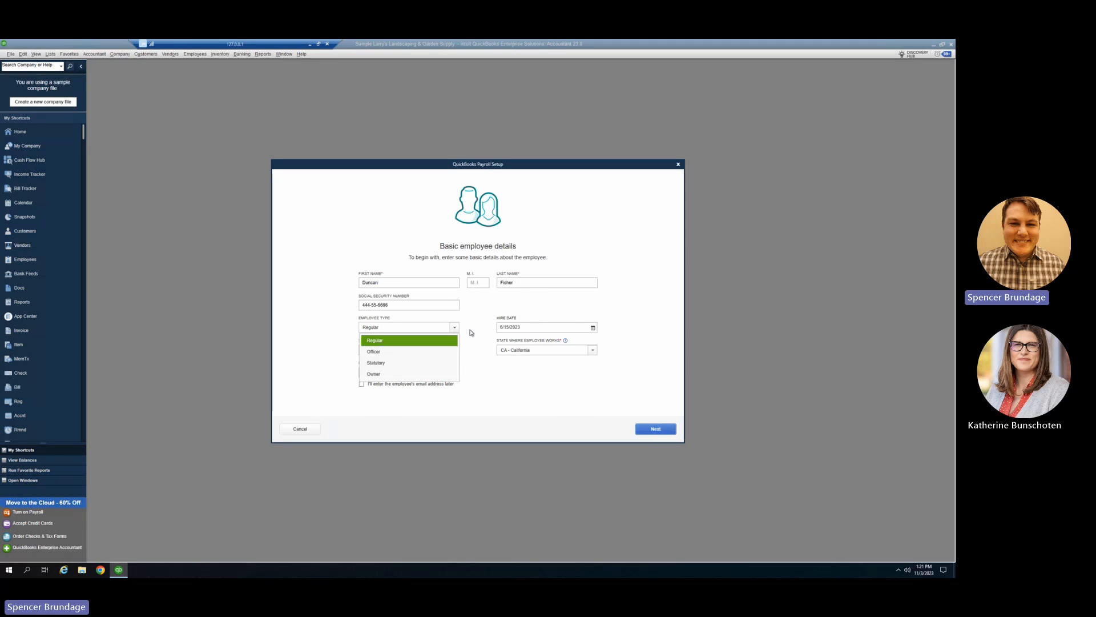
pyautogui.click(469, 331)
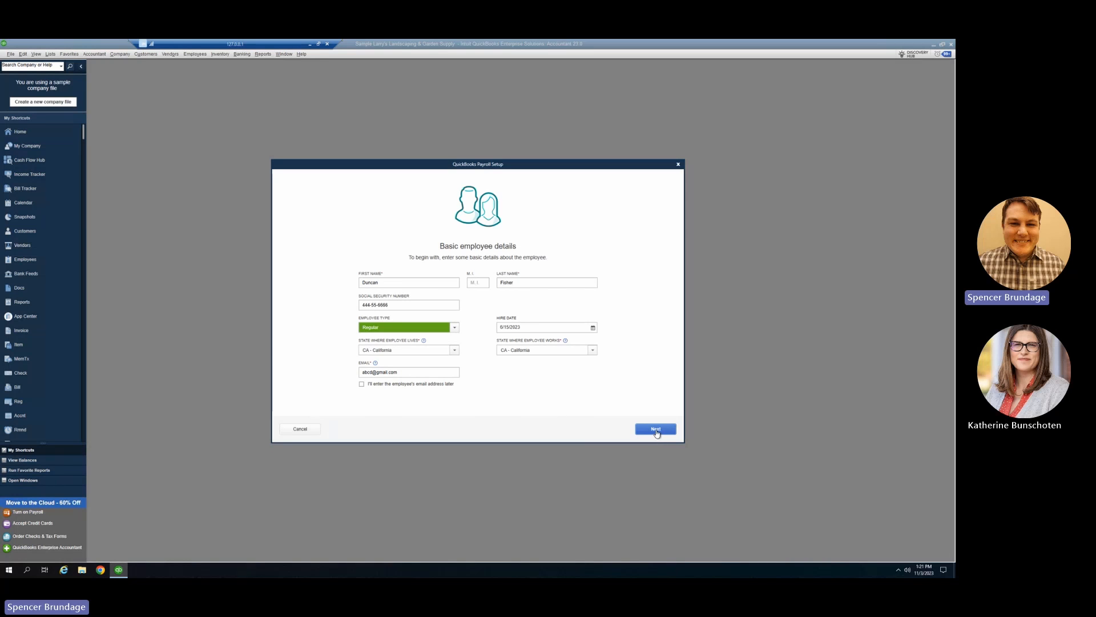
pyautogui.click(656, 432)
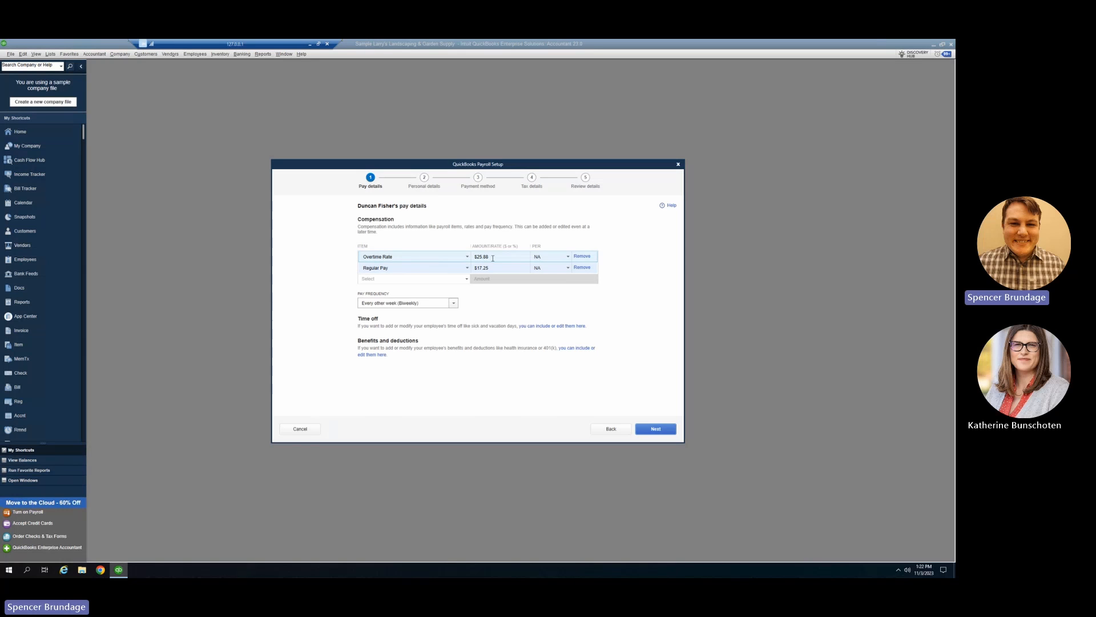
# Check the available pay items and remove Regular Pay from the employee's compensation list
pyautogui.click(467, 280)
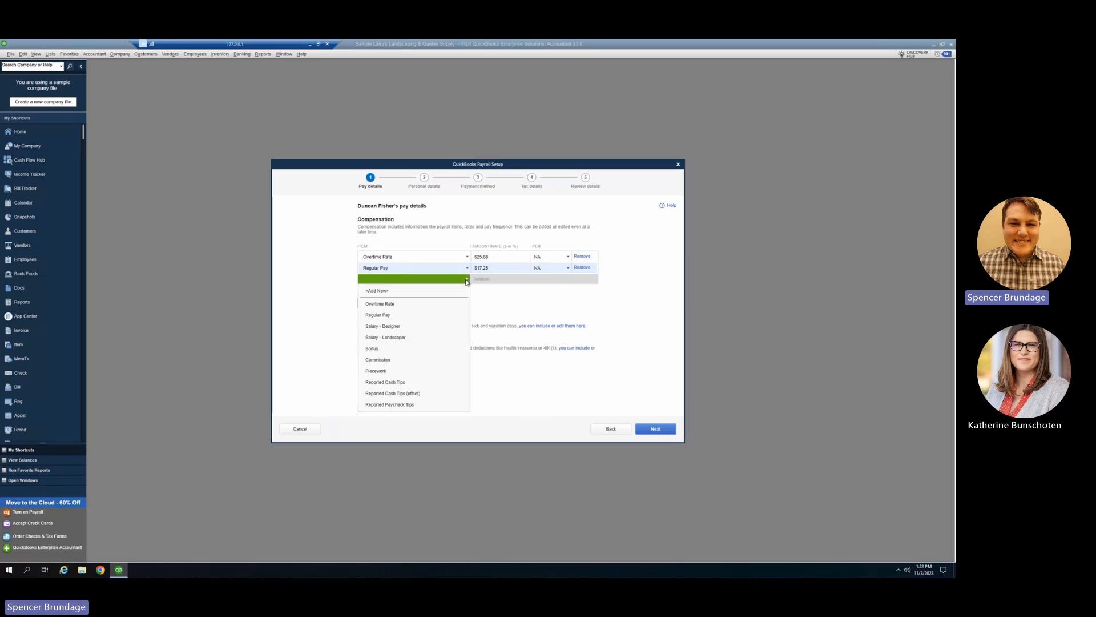
pyautogui.click(447, 315)
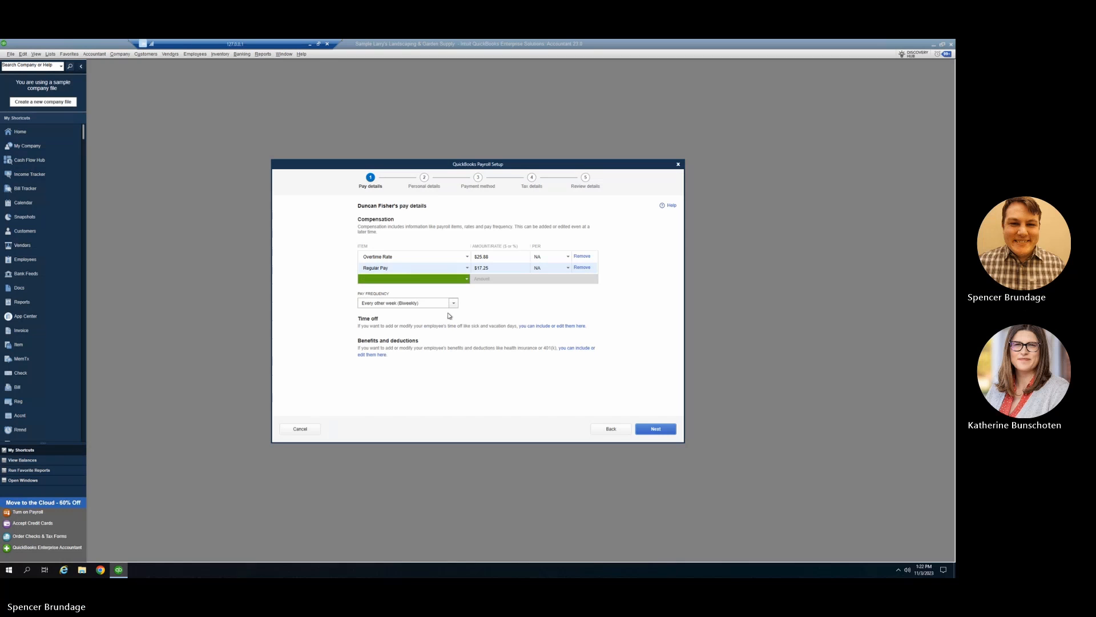
pyautogui.click(582, 267)
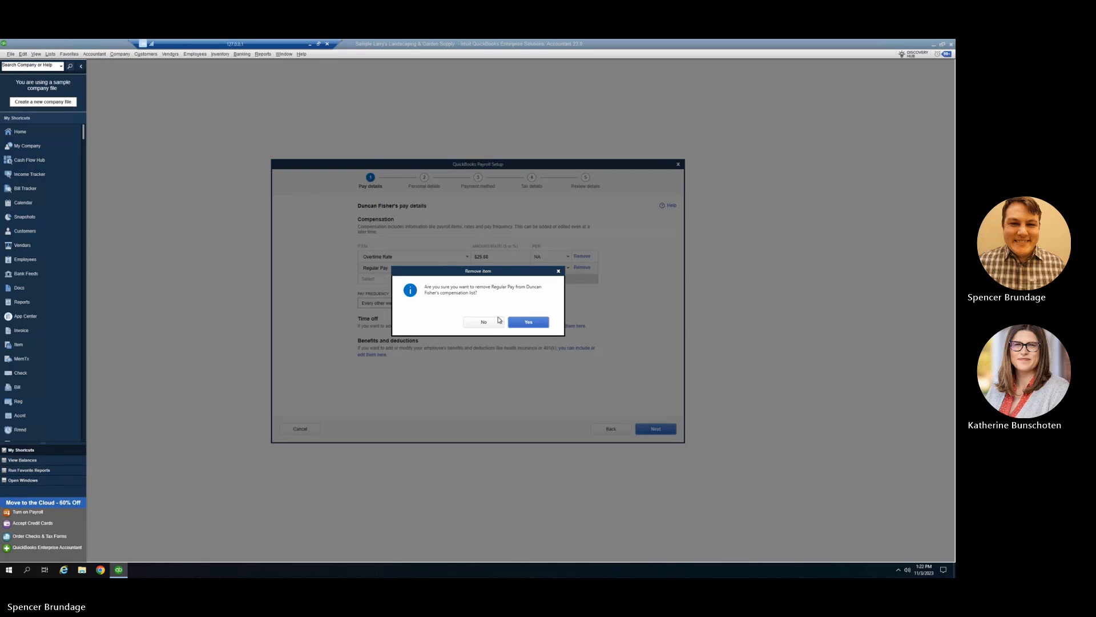
pyautogui.click(529, 323)
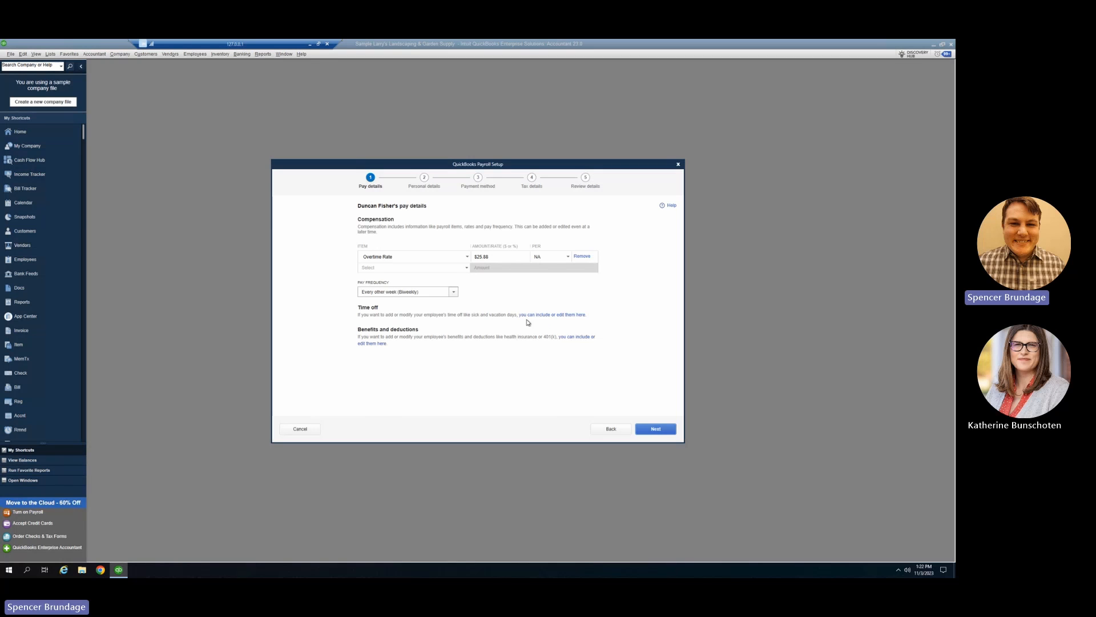
# Add a Regular Pay compensation item at a rate of 18.00 and keep the pay frequency at Every other week (Biweekly)
pyautogui.click(466, 268)
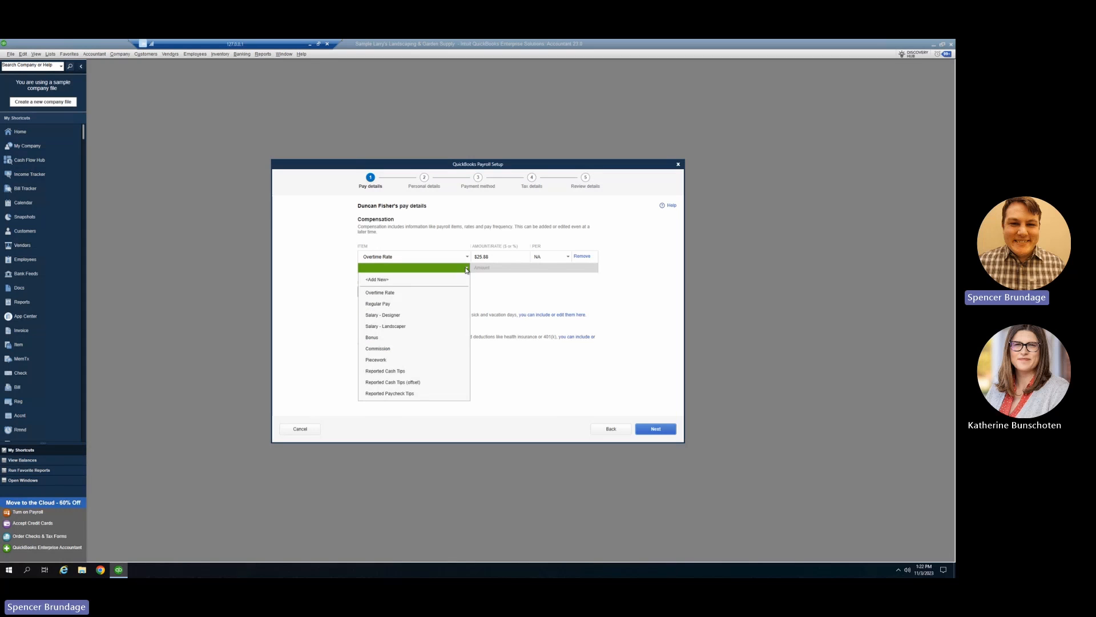
pyautogui.click(445, 304)
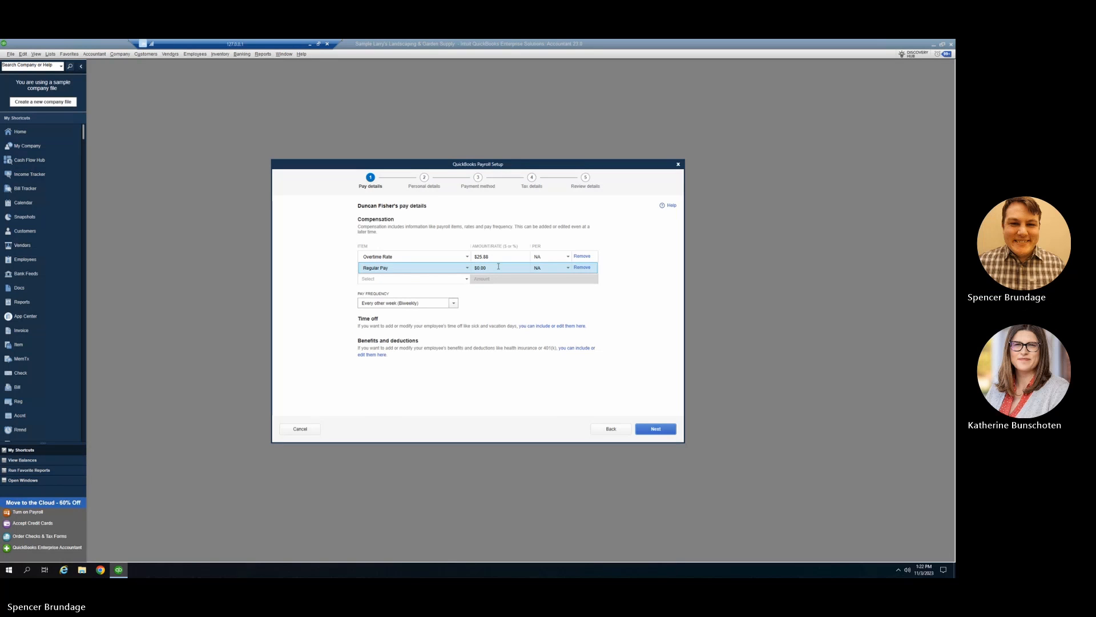
pyautogui.moveTo(498, 267); pyautogui.dragTo(472, 268)
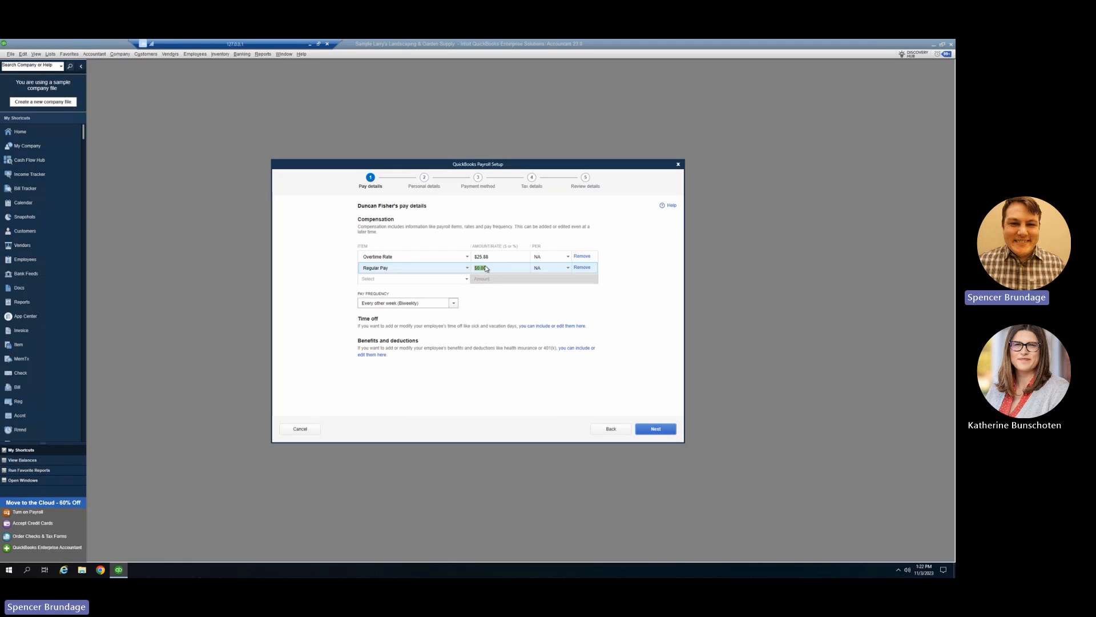
pyautogui.write('18.0')
pyautogui.press('Tab')
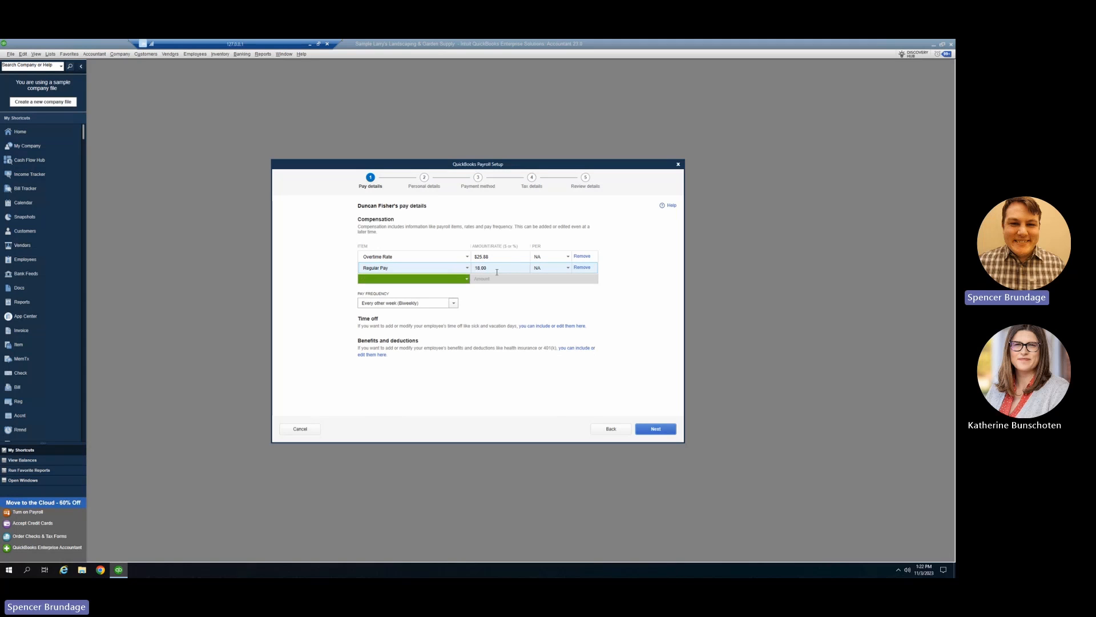
pyautogui.click(513, 297)
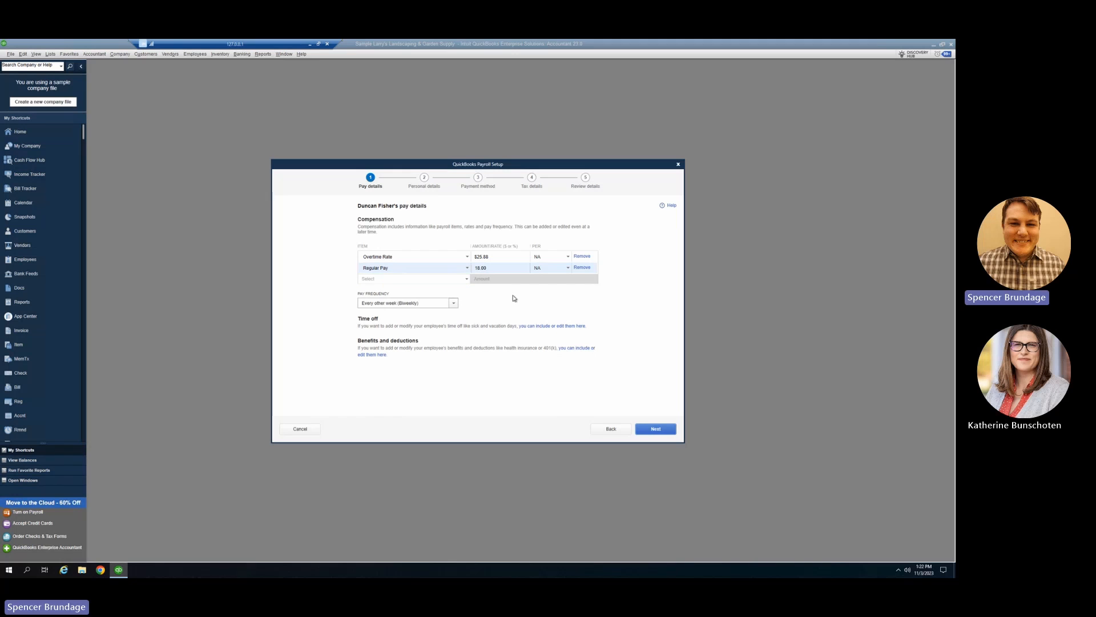
pyautogui.click(455, 304)
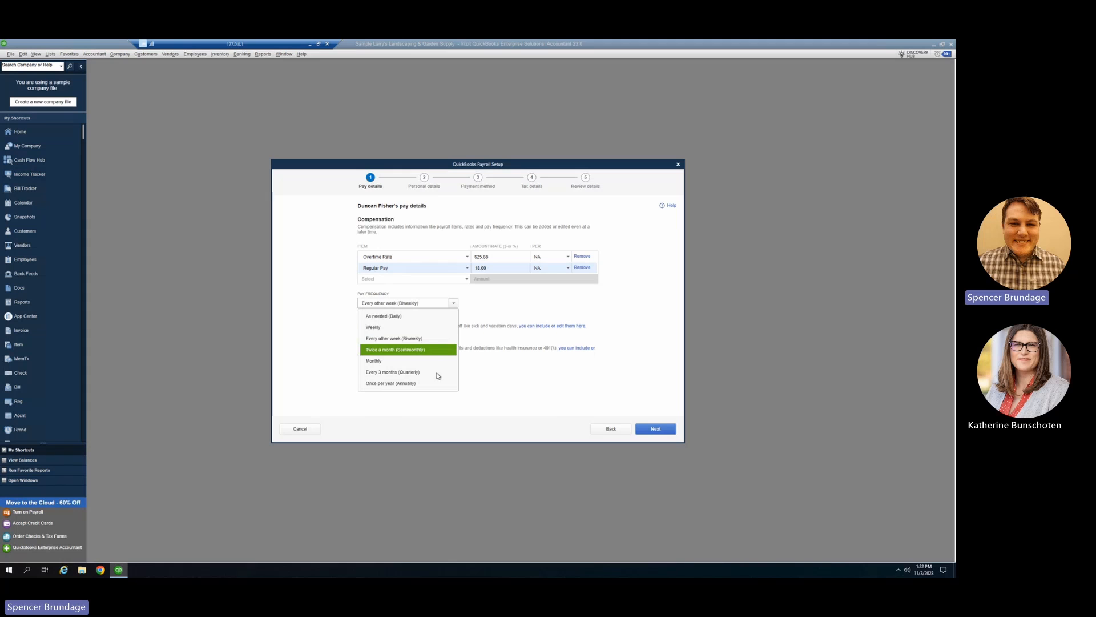
pyautogui.click(426, 343)
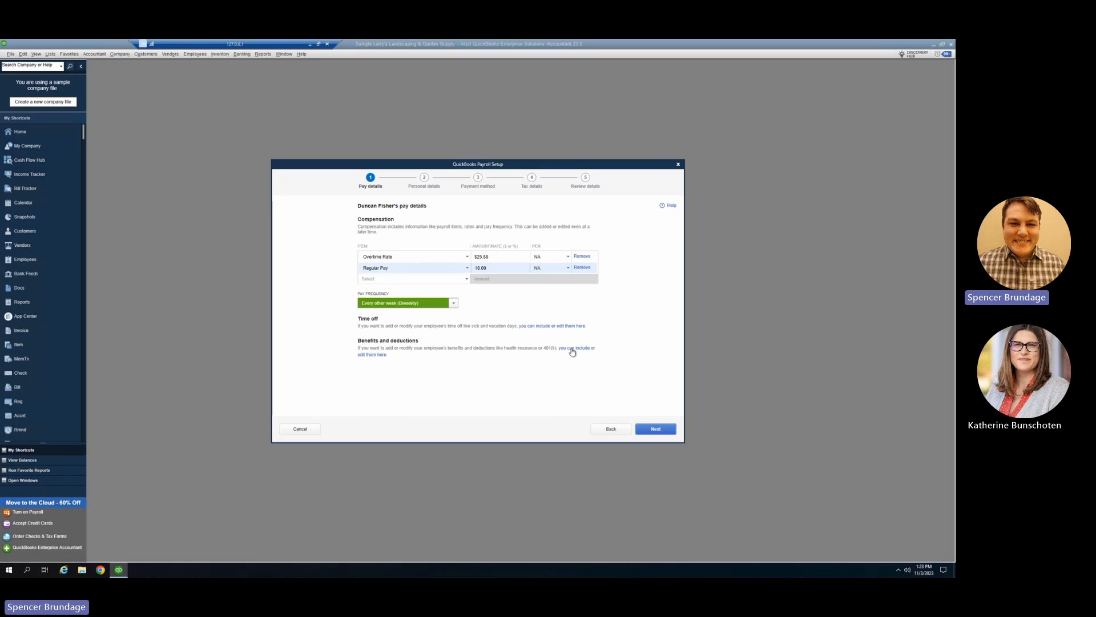
# Review the employee's time-off settings for sick pay and vacation pay, including the accrual timing and unused hours policy choices
pyautogui.click(544, 328)
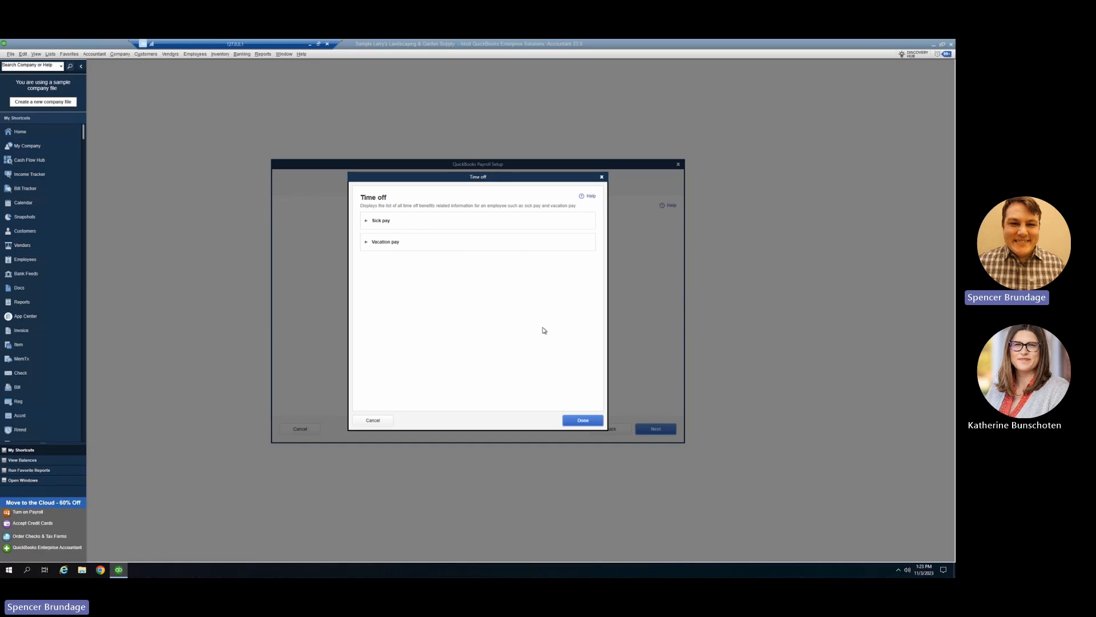
pyautogui.click(403, 223)
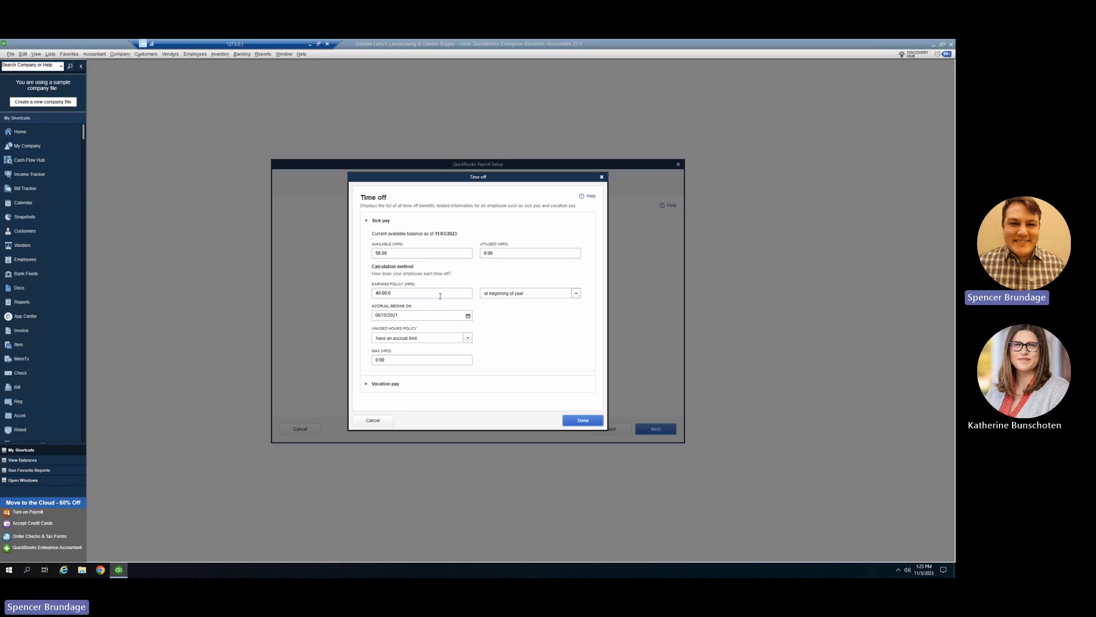
pyautogui.click(577, 297)
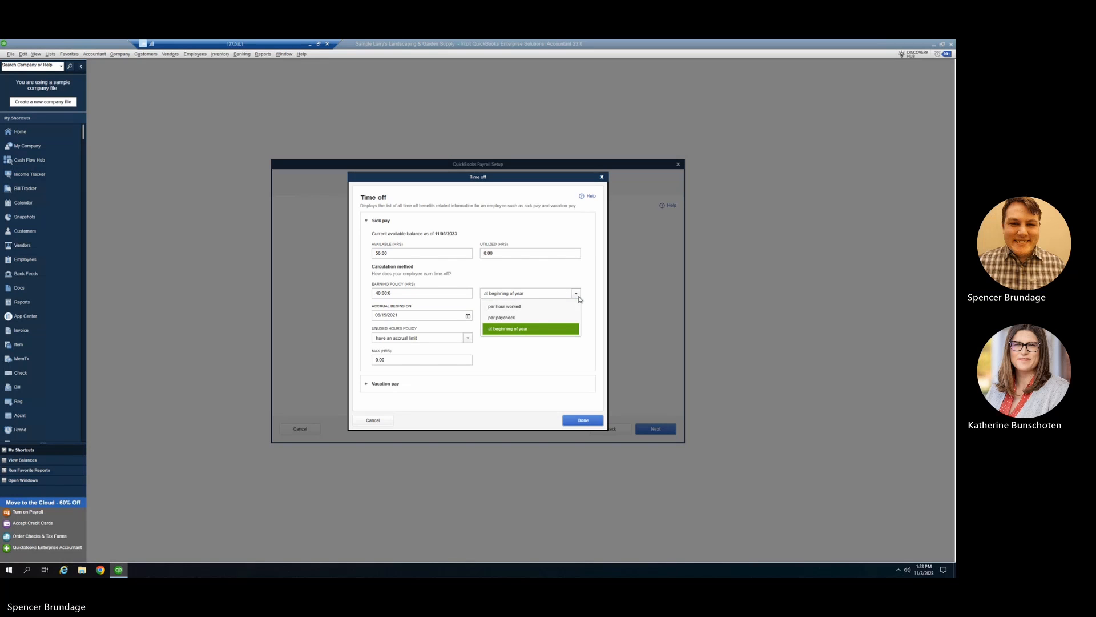
pyautogui.click(578, 295)
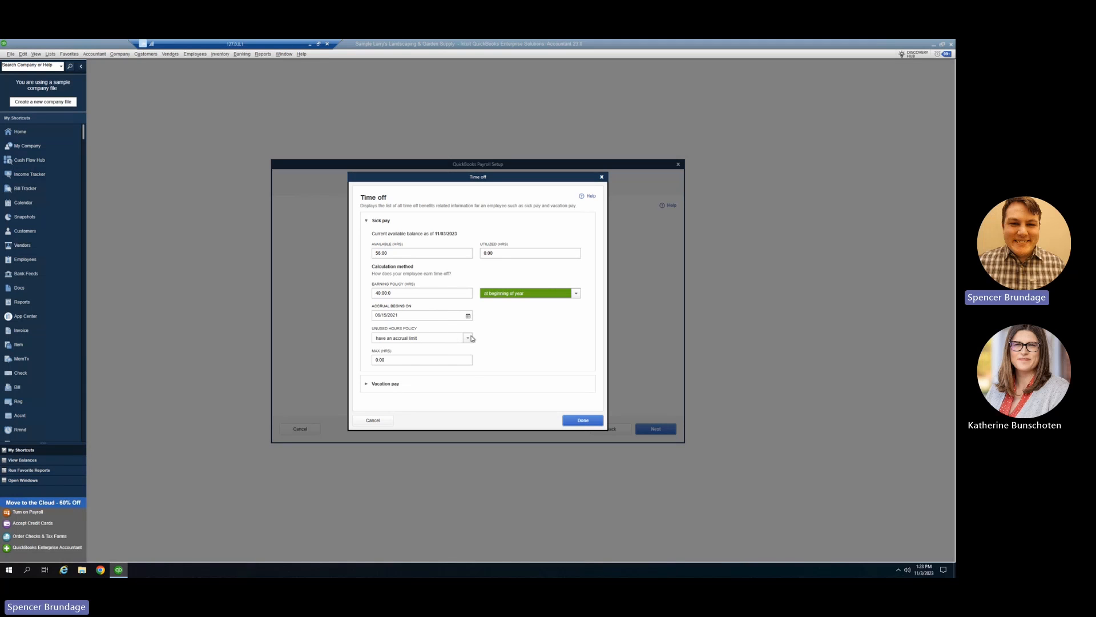
pyautogui.click(468, 338)
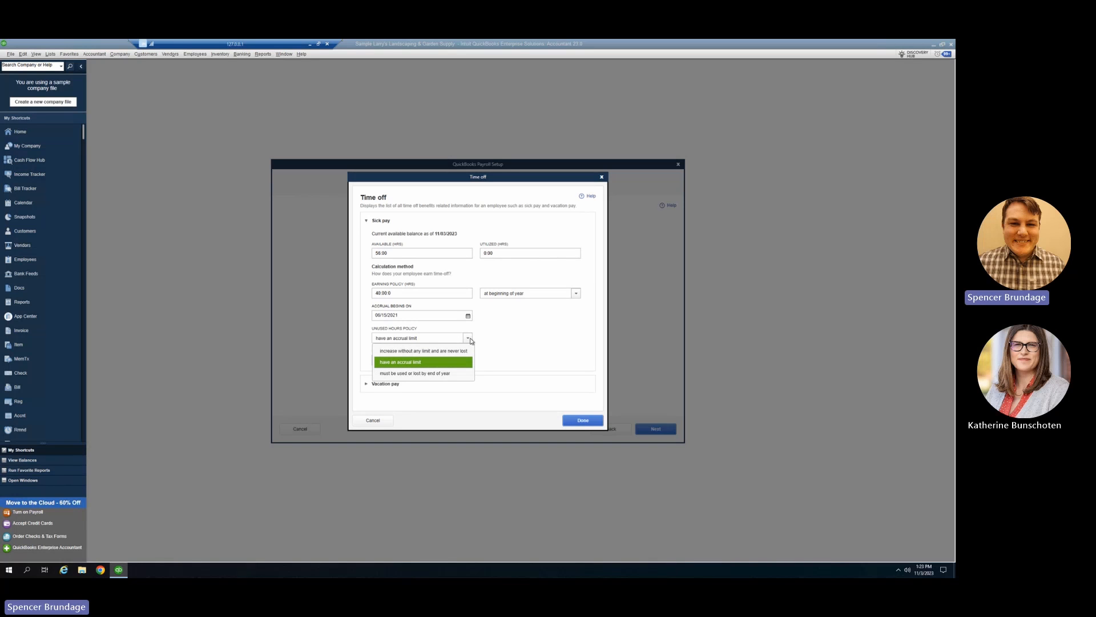
pyautogui.click(470, 339)
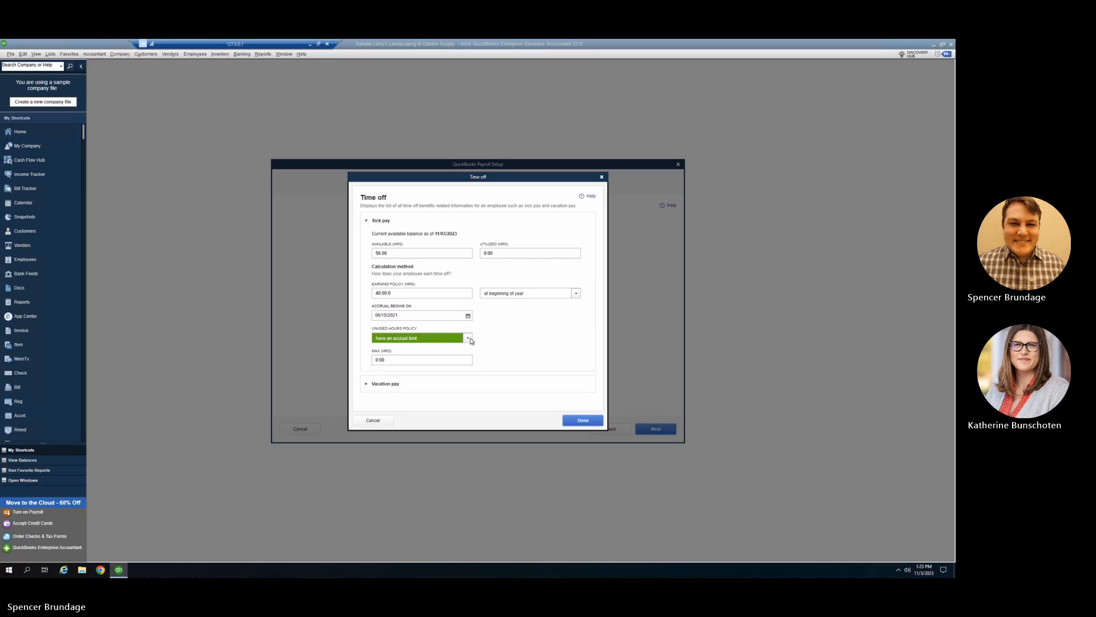
pyautogui.click(438, 384)
pyautogui.scroll(-1, 510, 341)
pyautogui.scroll(-2, 511, 341)
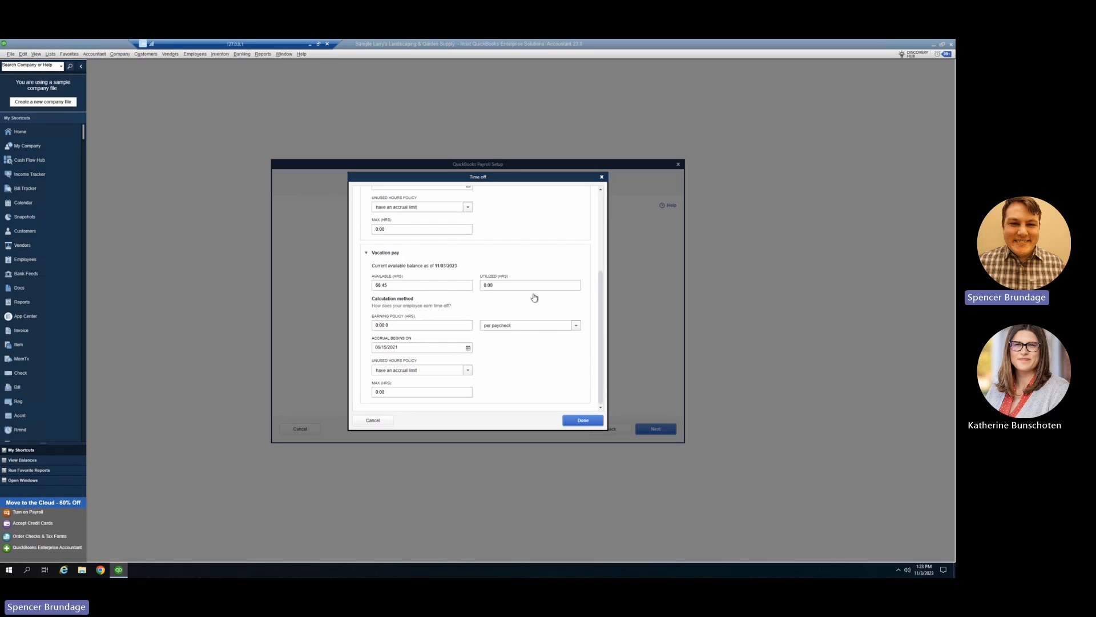
pyautogui.click(582, 420)
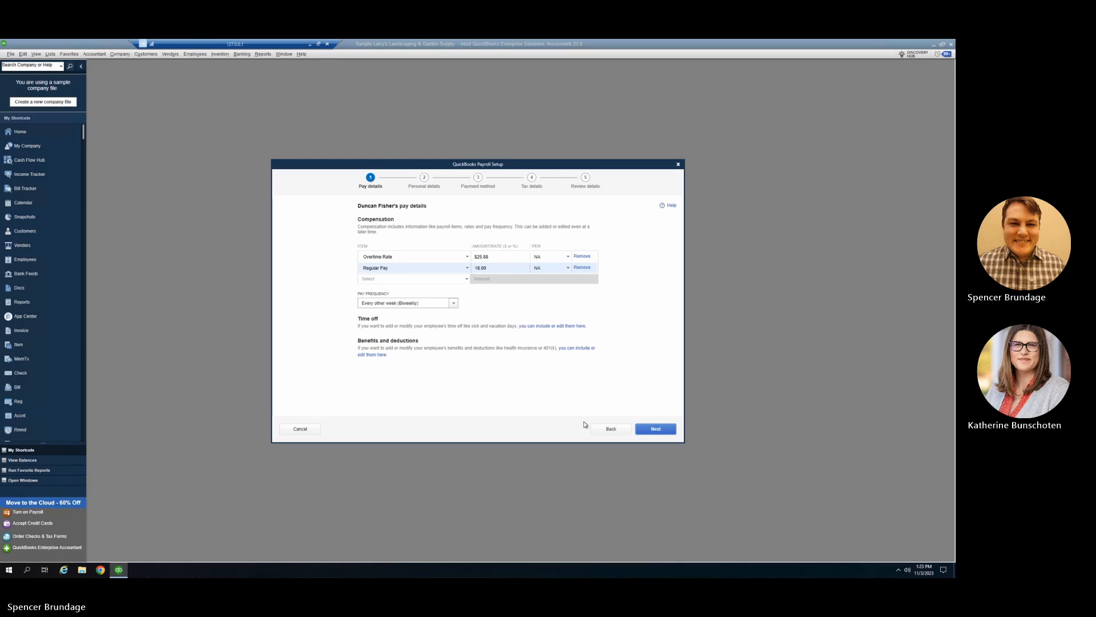
# Accept the pay details and continue past the personal details to the employee's payment method
pyautogui.click(658, 431)
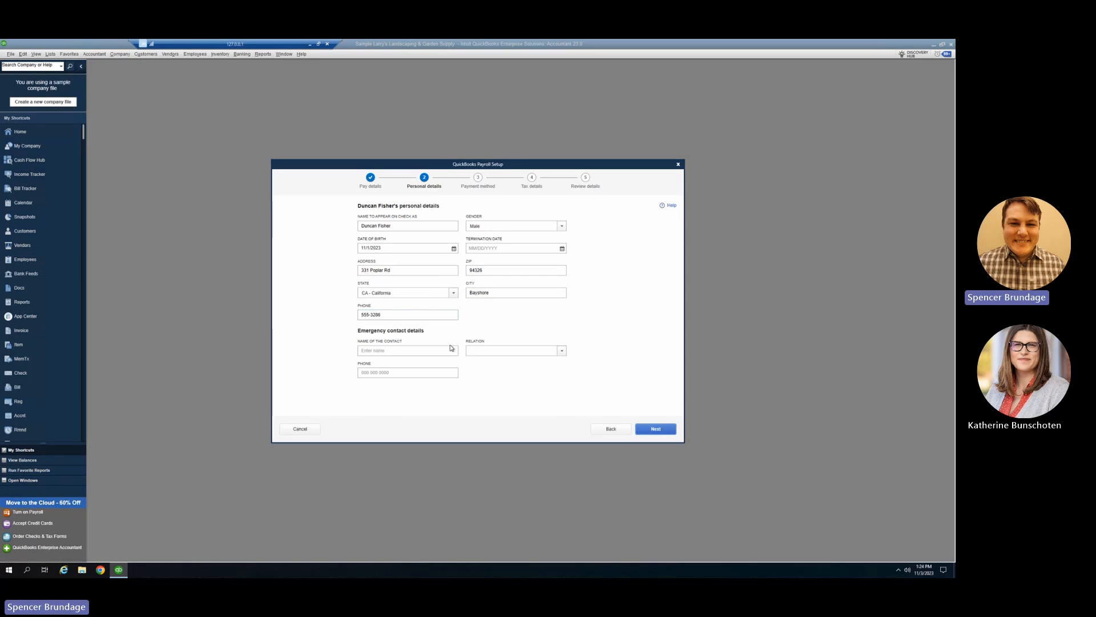
pyautogui.click(654, 434)
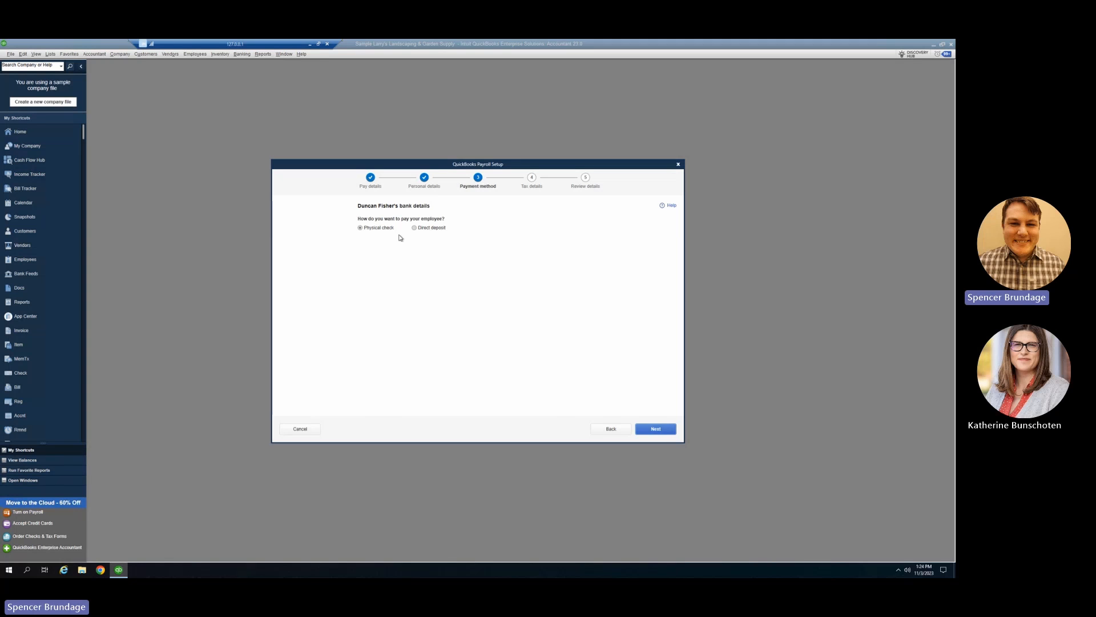
# Examine the direct deposit fields for splitting pay between two accounts, and return the payment method to Physical check
pyautogui.click(415, 228)
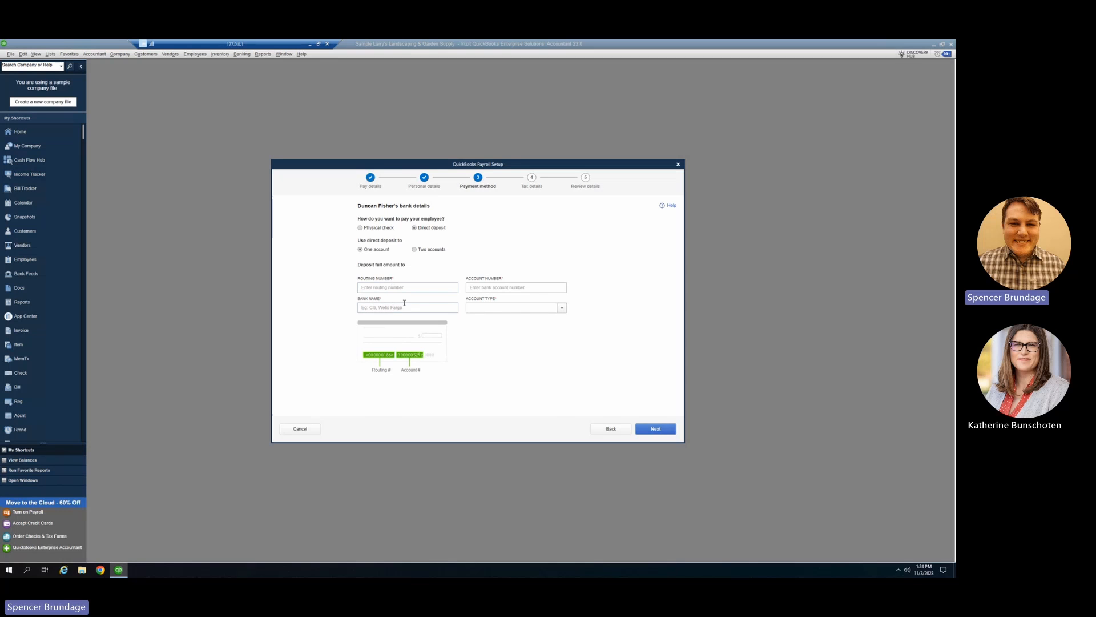
pyautogui.click(414, 250)
pyautogui.scroll(-1, 470, 315)
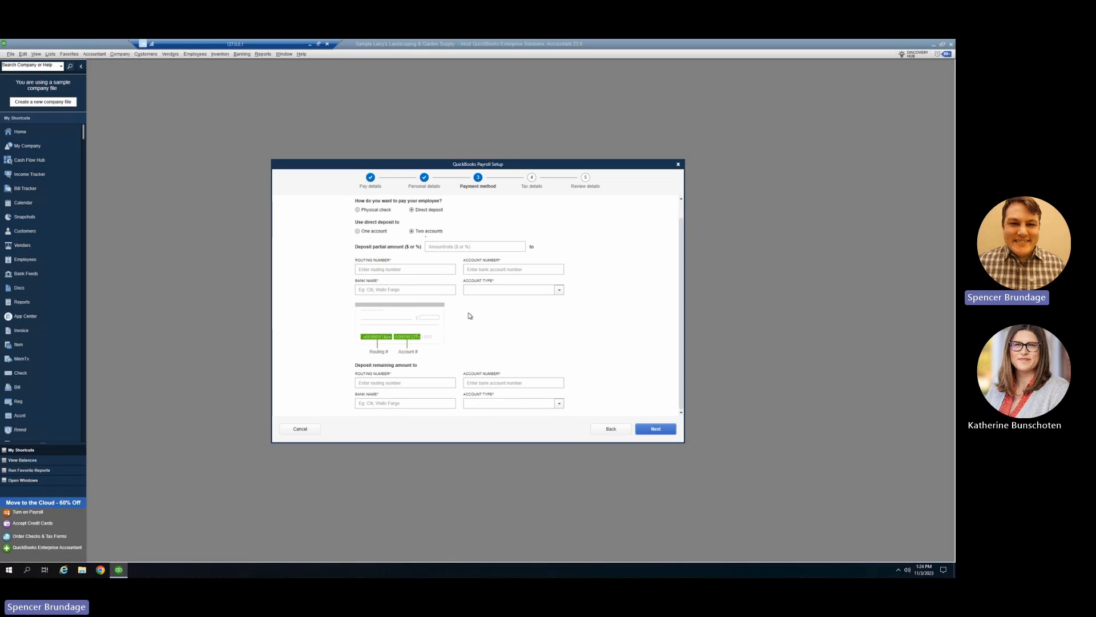
pyautogui.scroll(1, 470, 315)
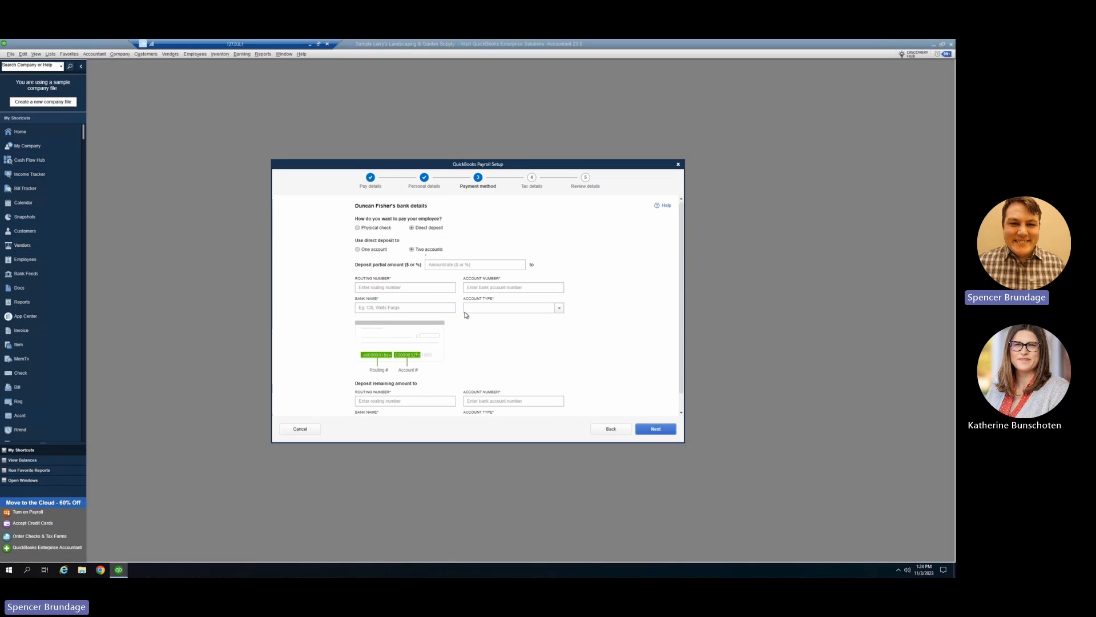
pyautogui.click(358, 229)
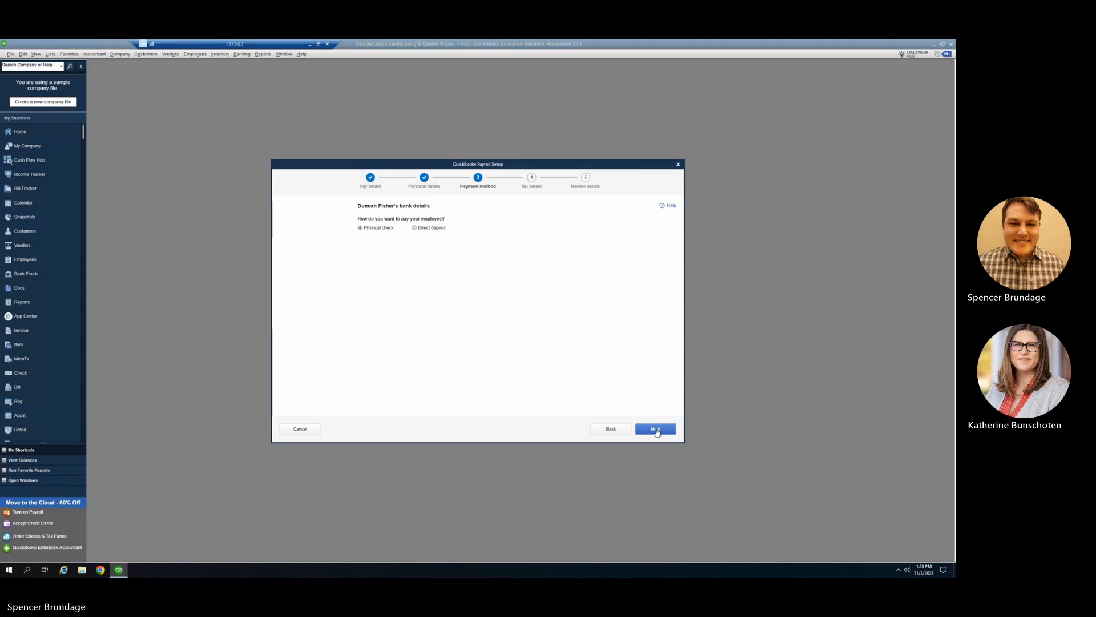
# Accept the Physical check payment method and keep Form W-4 at 2019 and prior in the federal tax details
pyautogui.click(656, 430)
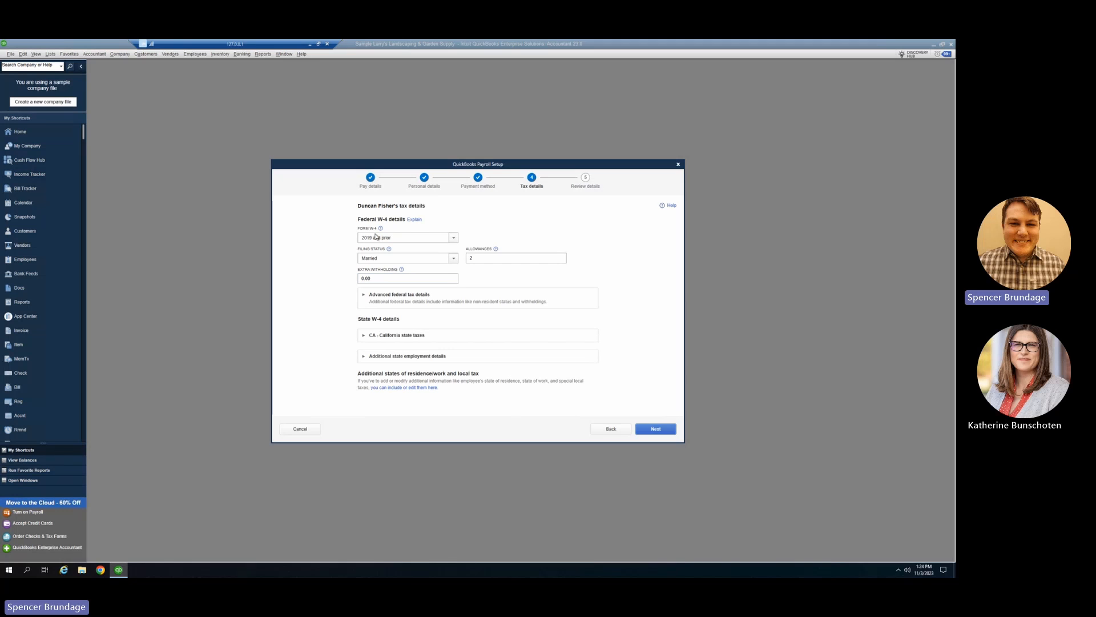
pyautogui.click(455, 242)
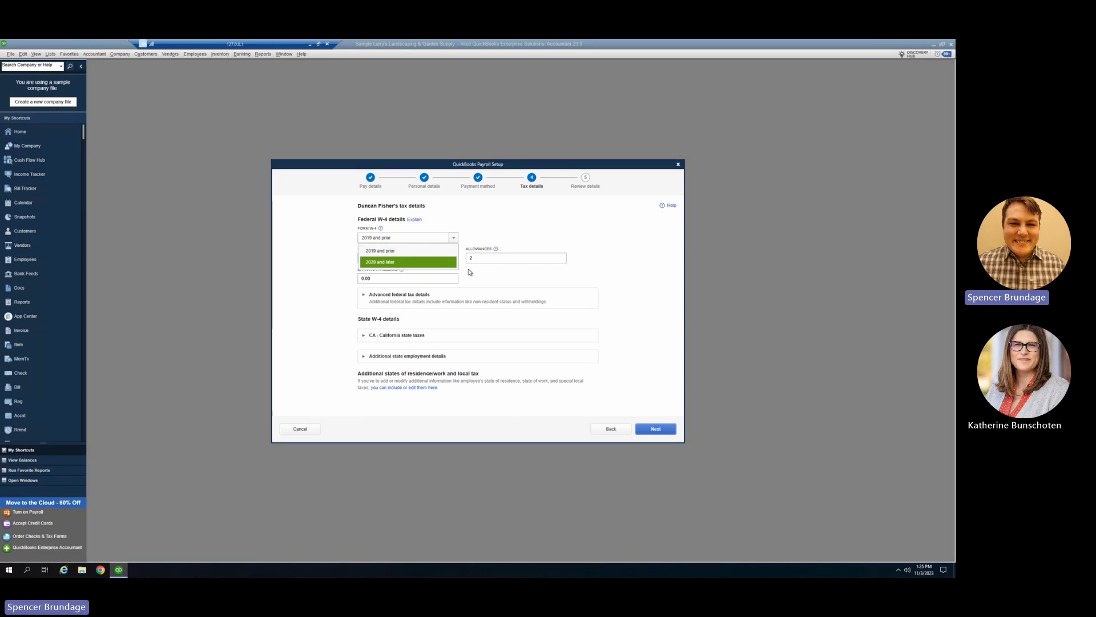
pyautogui.click(484, 279)
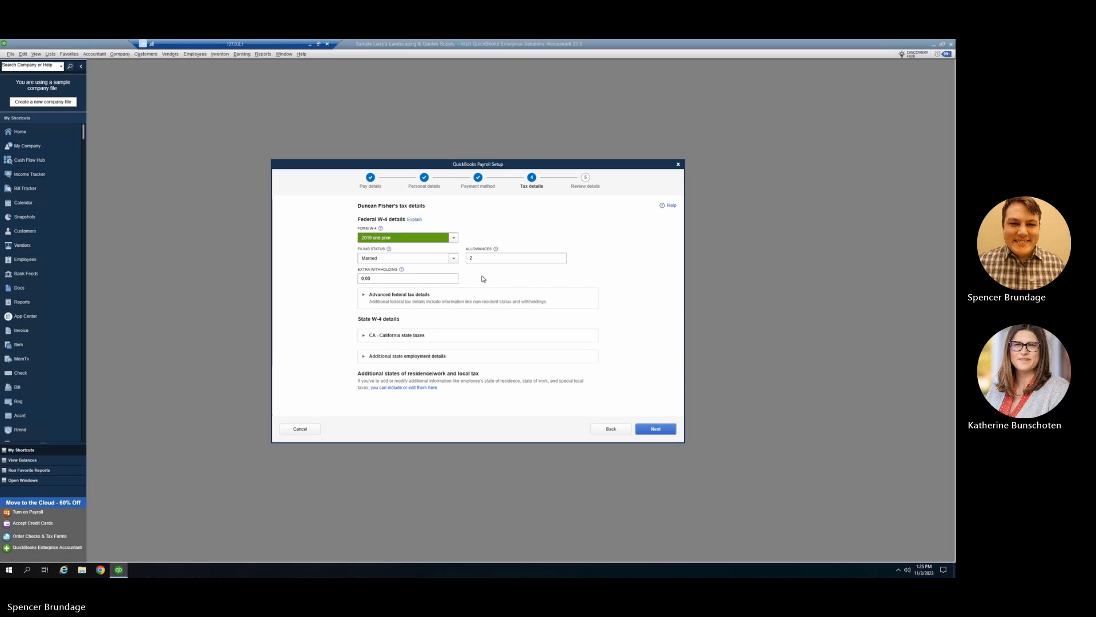
# Examine the advanced federal withholdings, the California state taxes and the additional state employment details with the wage plan code
pyautogui.click(417, 296)
pyautogui.scroll(-3, 513, 291)
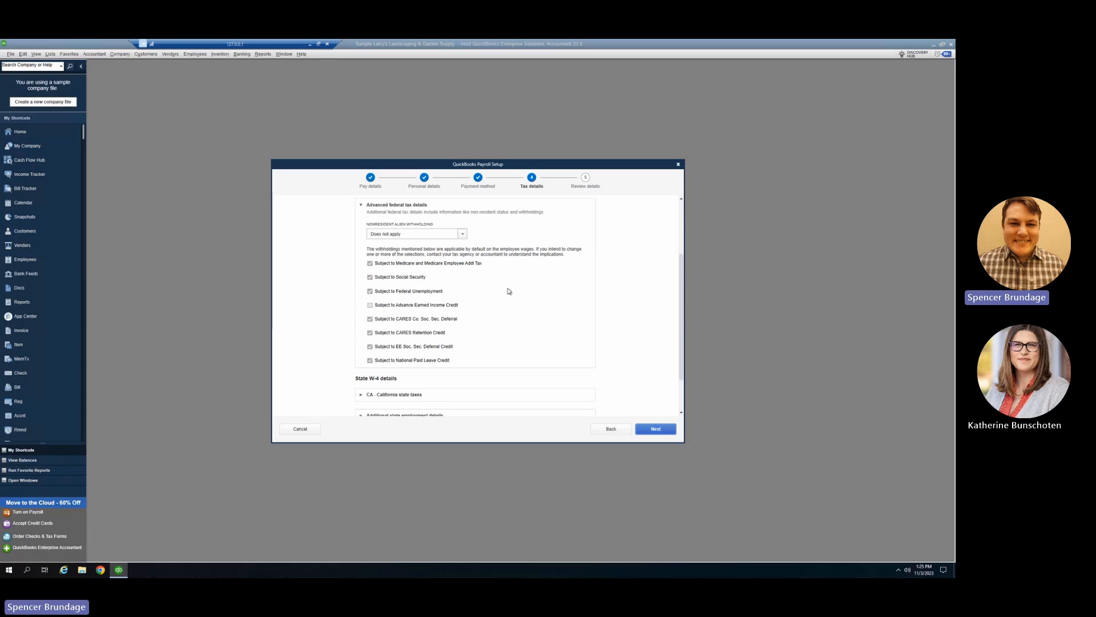
pyautogui.scroll(1, 509, 291)
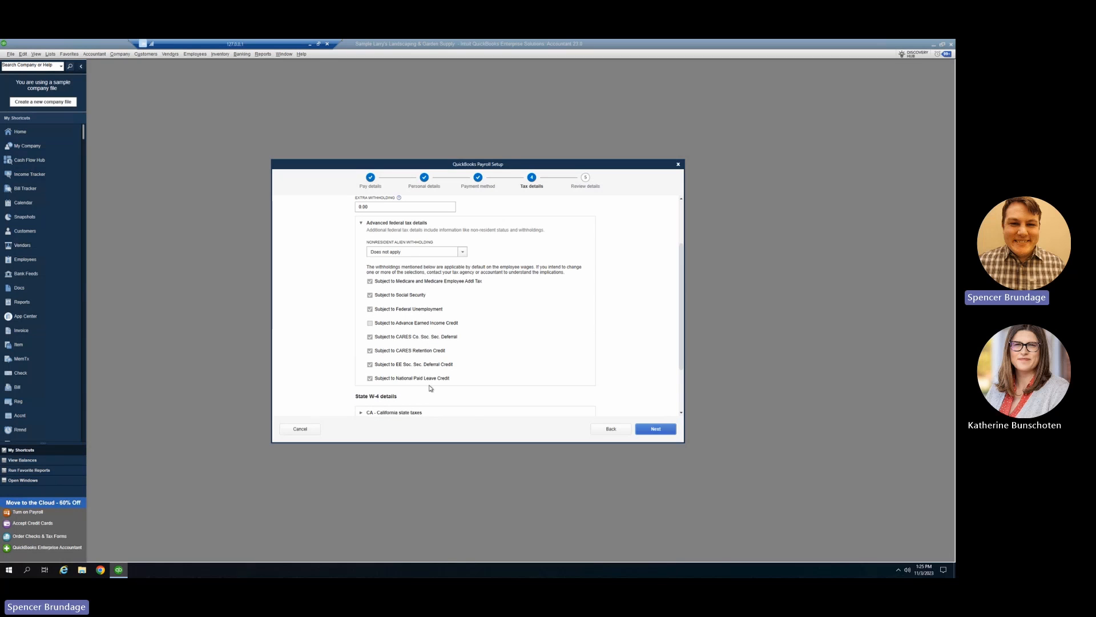
pyautogui.scroll(-3, 430, 388)
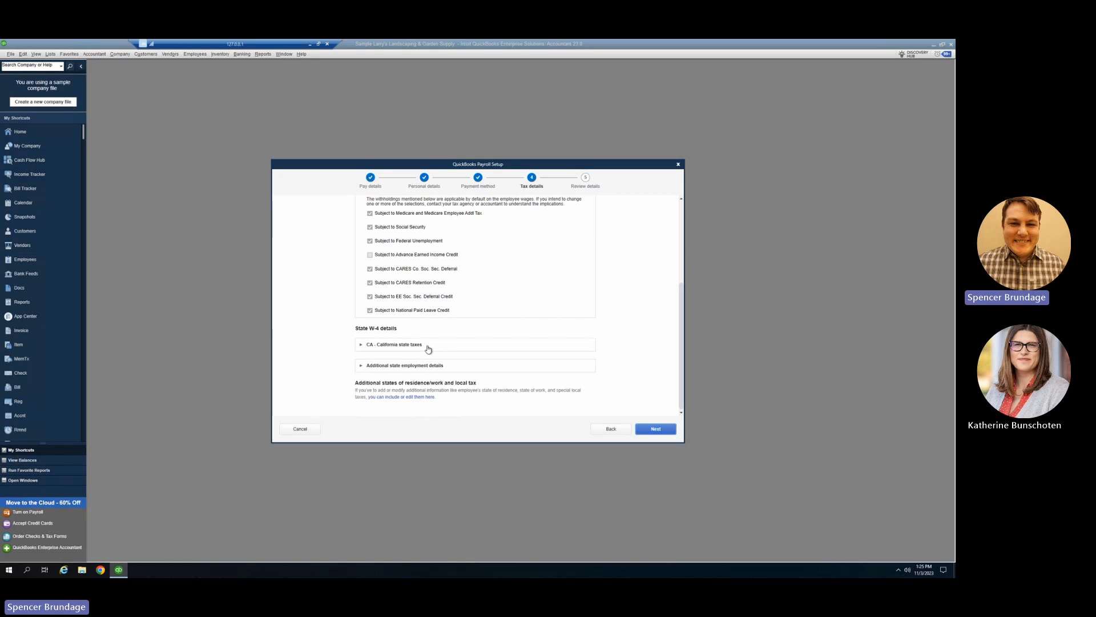
pyautogui.click(428, 345)
pyautogui.scroll(-4, 431, 343)
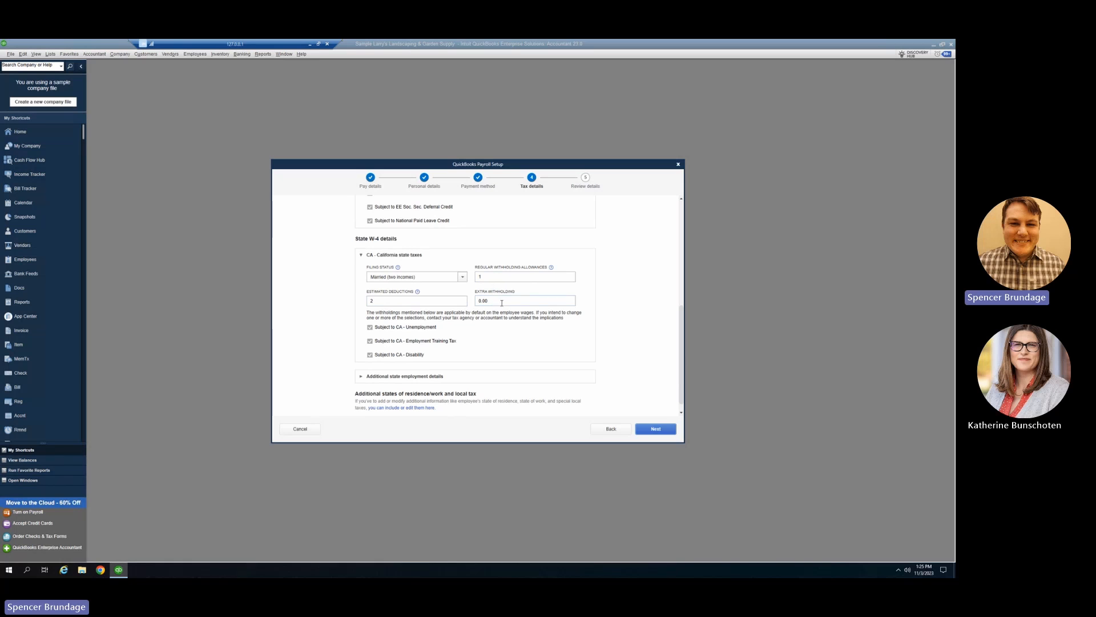
pyautogui.click(431, 377)
pyautogui.scroll(-1, 457, 354)
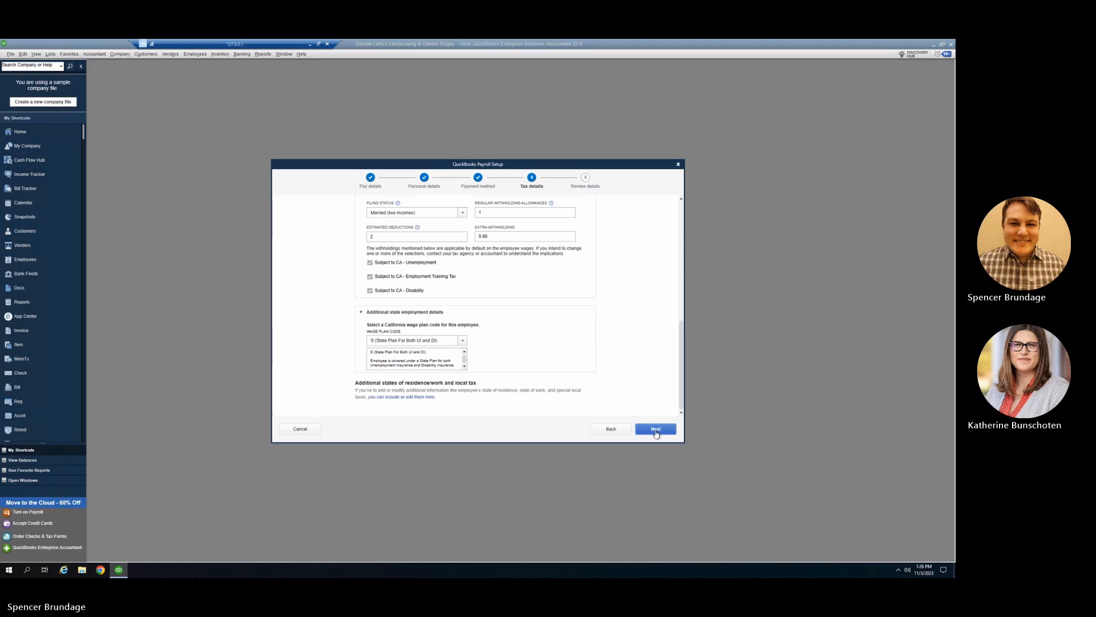
# Accept the tax details, check the summary from basic employee details through state taxes, and complete the employee's setup
pyautogui.click(656, 434)
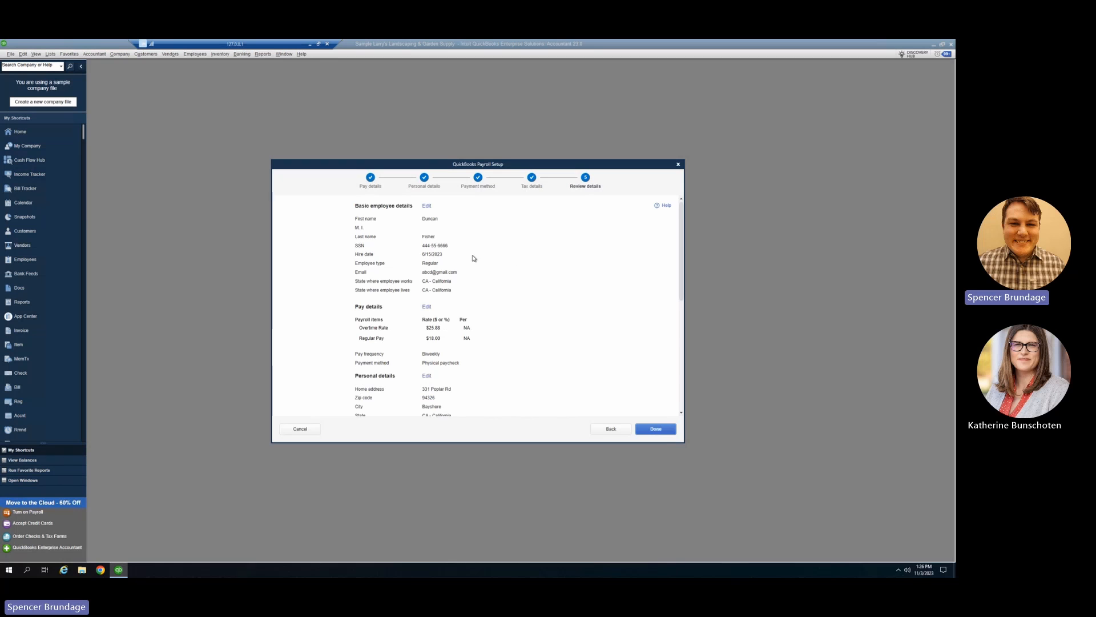
pyautogui.scroll(-3, 473, 258)
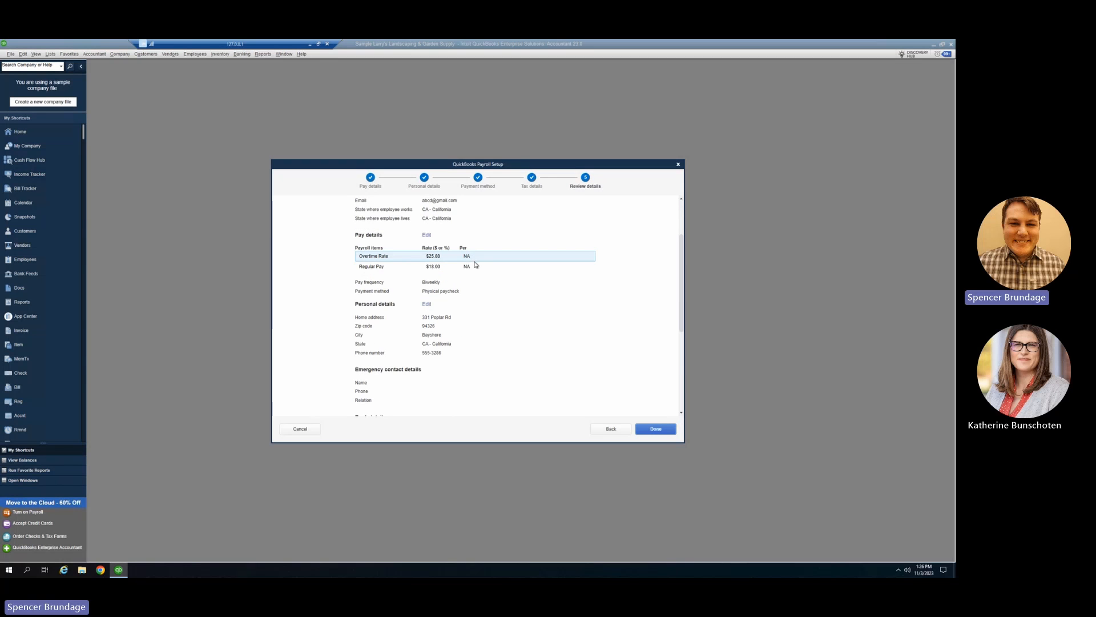
pyautogui.scroll(-2, 516, 304)
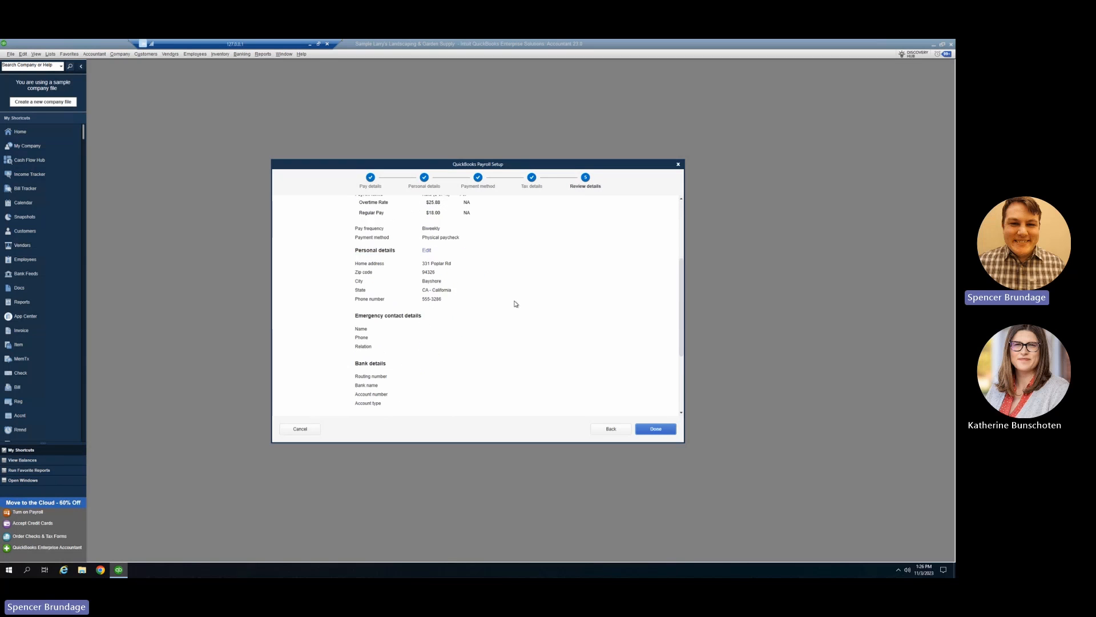
pyautogui.scroll(-3, 515, 304)
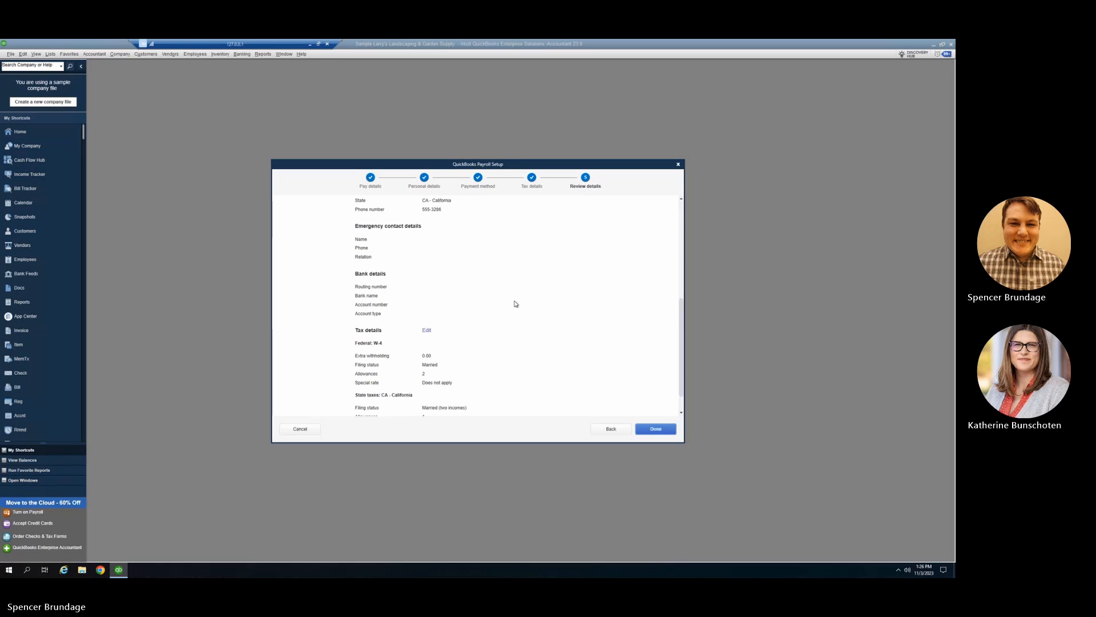
pyautogui.scroll(-1, 516, 304)
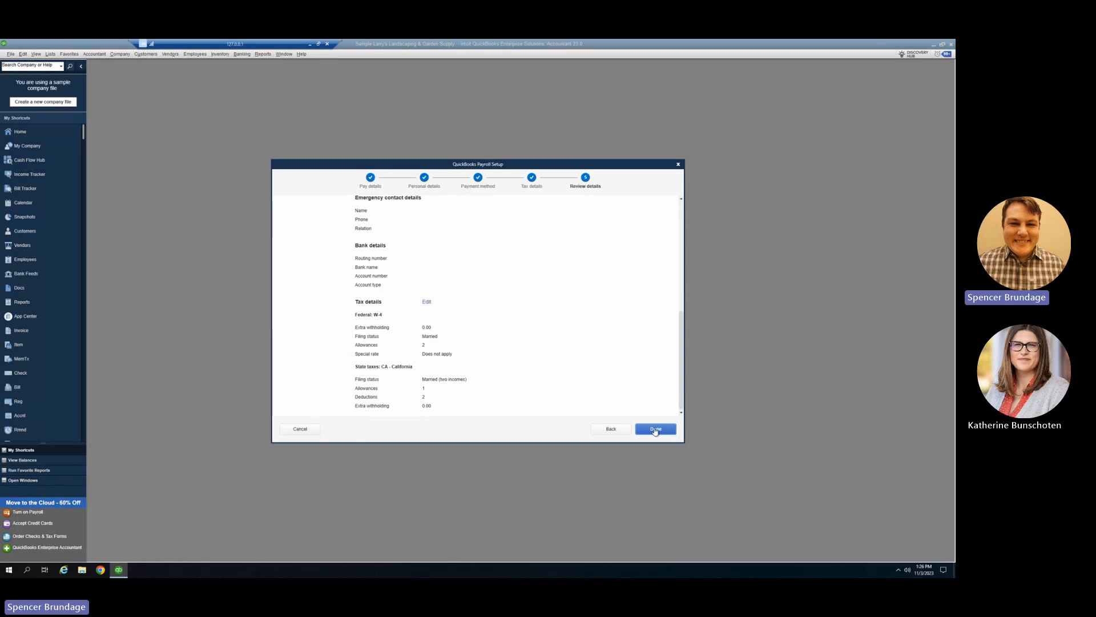
pyautogui.click(656, 429)
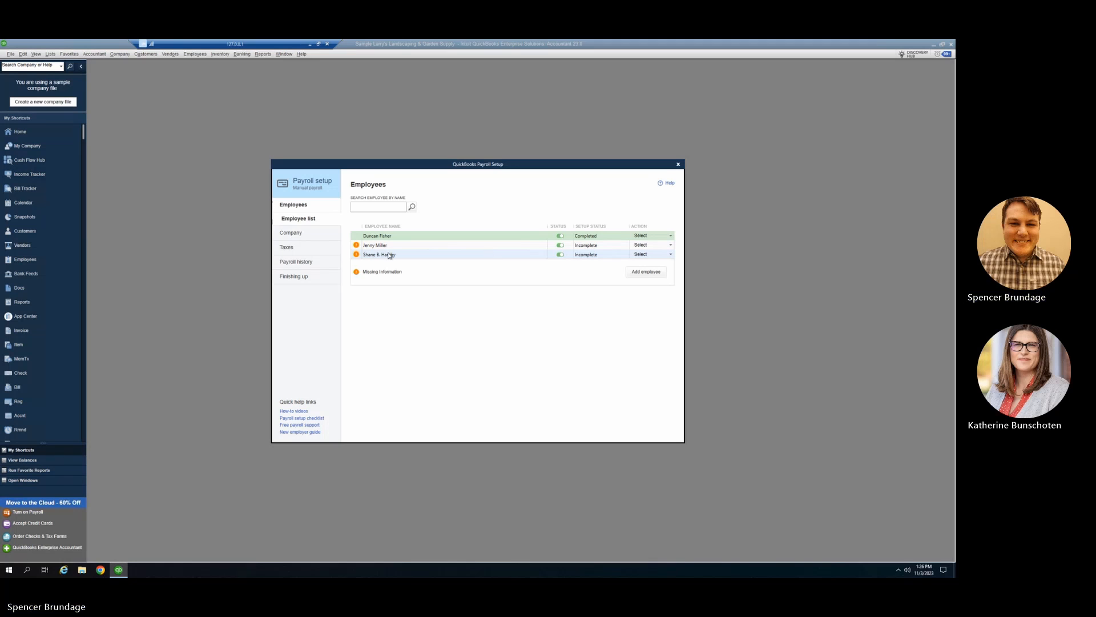
# Open the setup of the second listed employee and select the option "I'll enter the employee's email address later"
pyautogui.moveTo(356, 246)
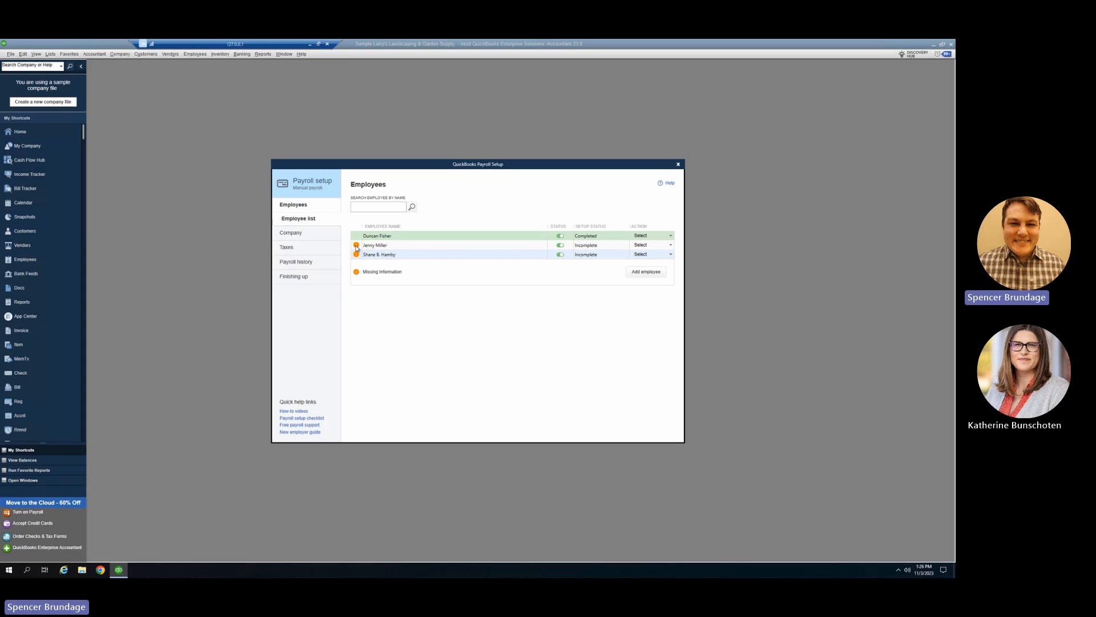
pyautogui.click(370, 245)
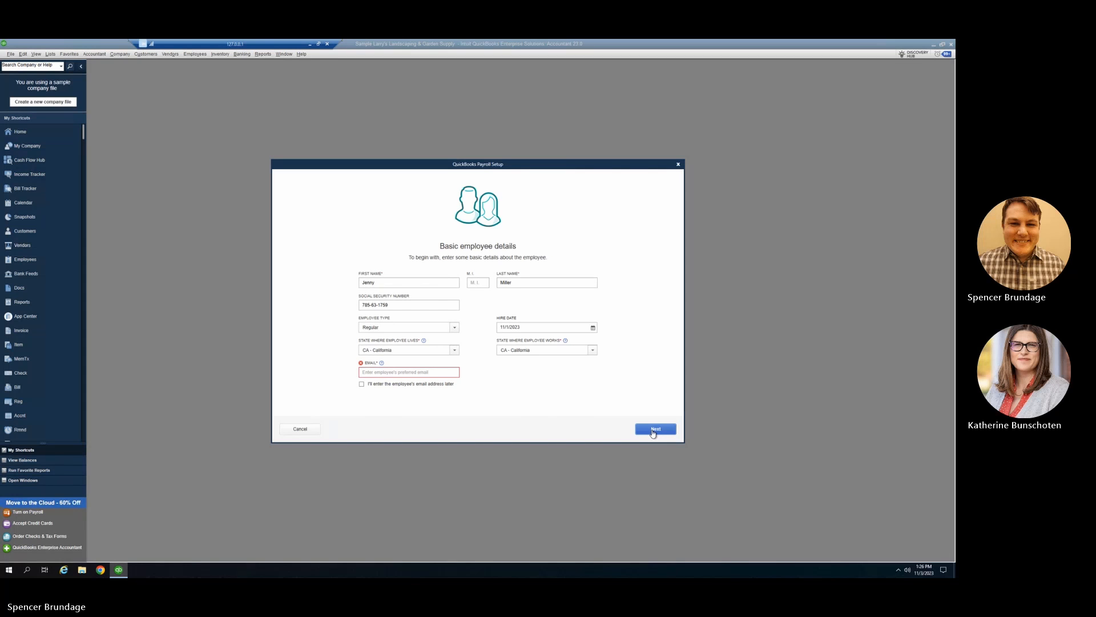
pyautogui.click(361, 384)
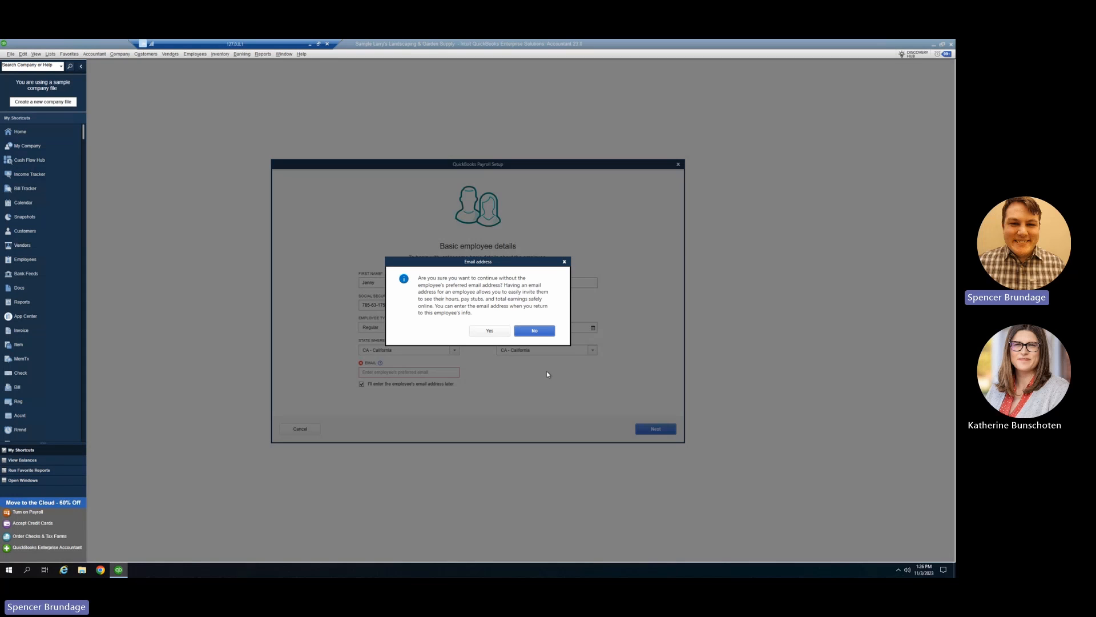
pyautogui.click(535, 335)
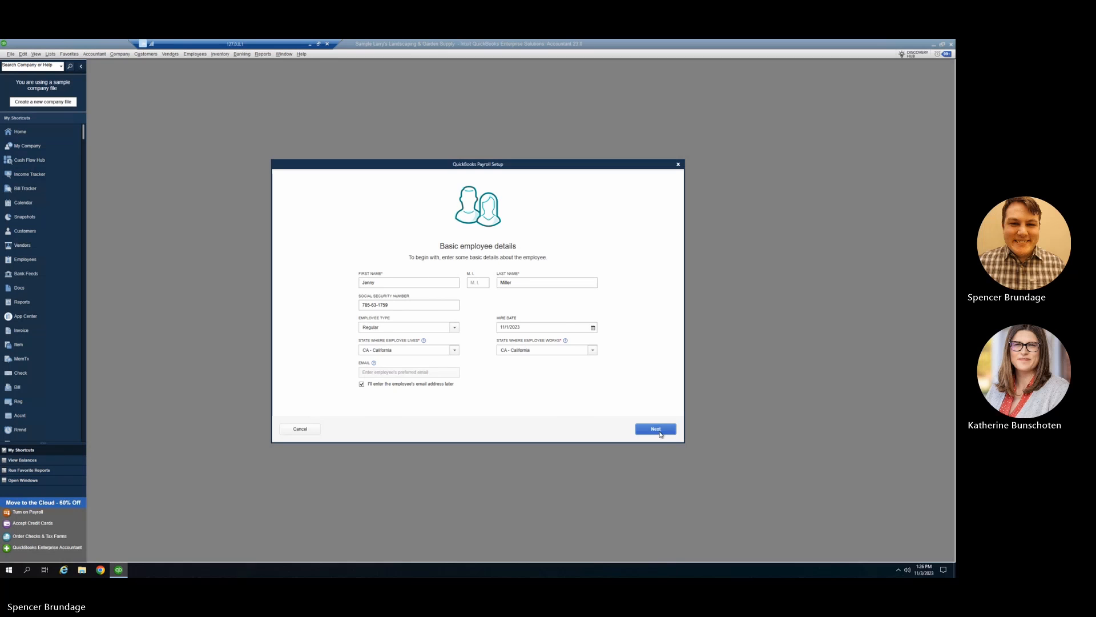
# Accept the second employee's basic, pay and personal details and the Physical check payment method, continuing to the tax details
pyautogui.click(657, 430)
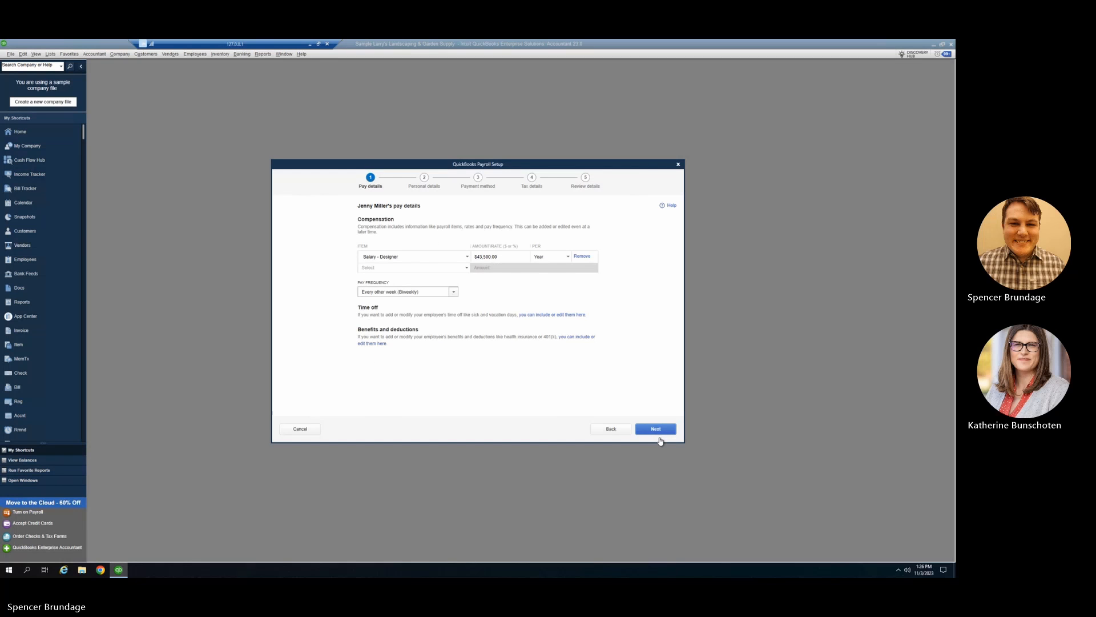
pyautogui.click(658, 434)
pyautogui.click(658, 434)
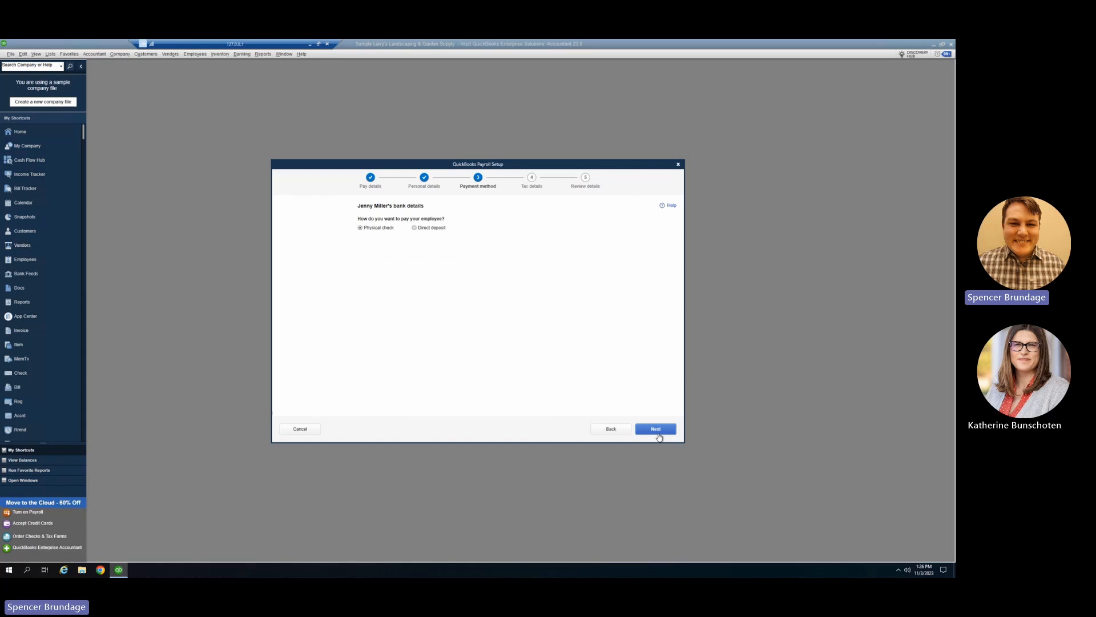
pyautogui.click(658, 434)
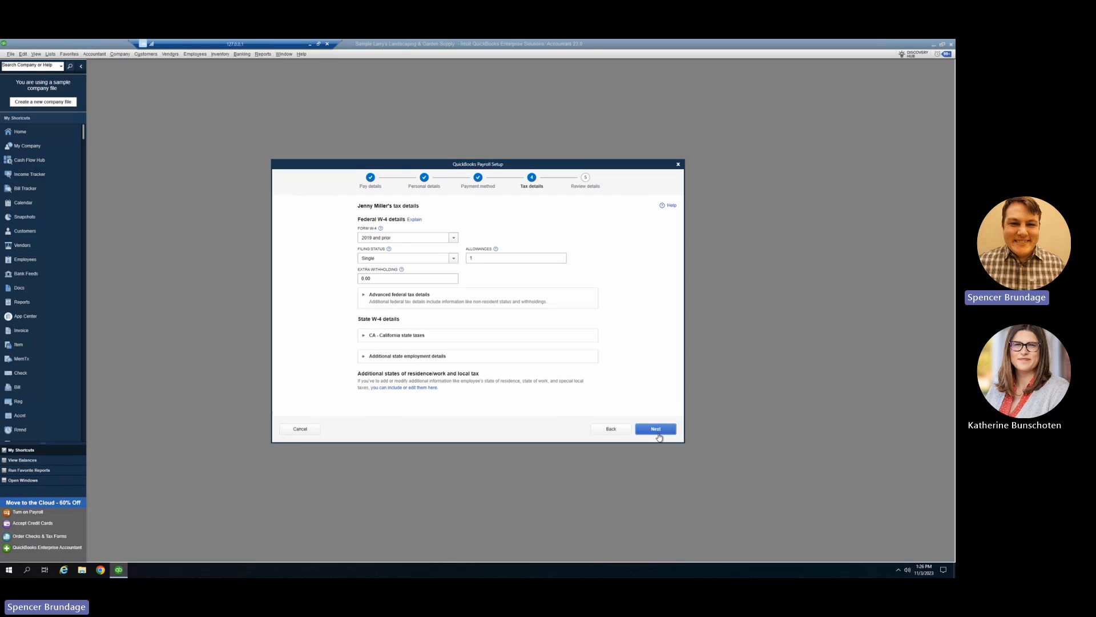
# Set the employee's California wage plan code to S (State Plan For Both UI and DI) in the additional state employment details
pyautogui.click(412, 337)
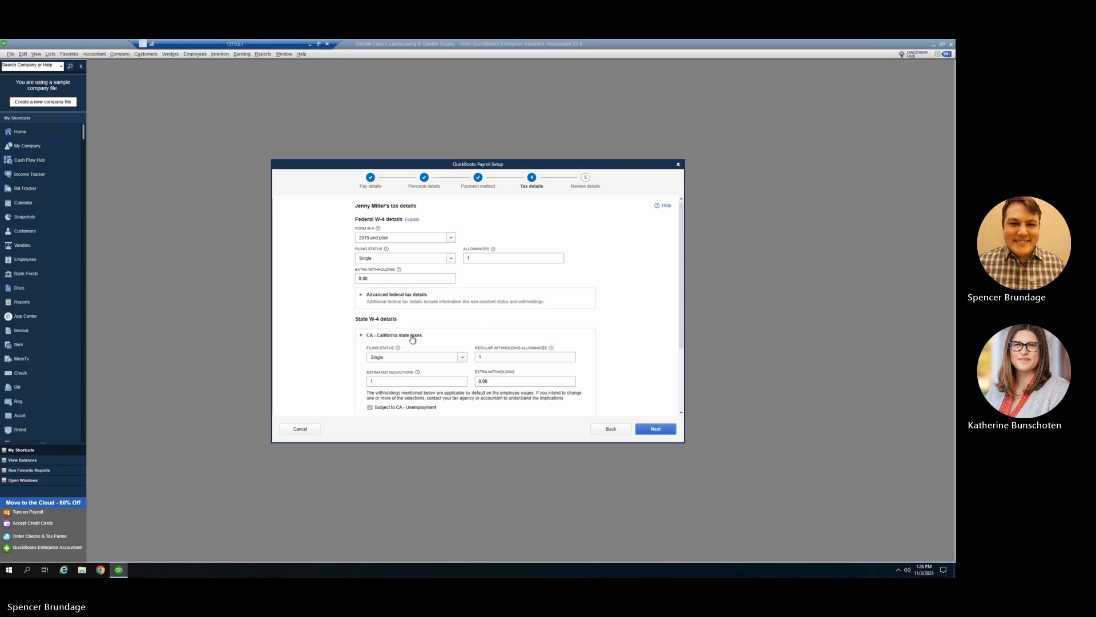
pyautogui.scroll(-3, 412, 338)
pyautogui.click(417, 369)
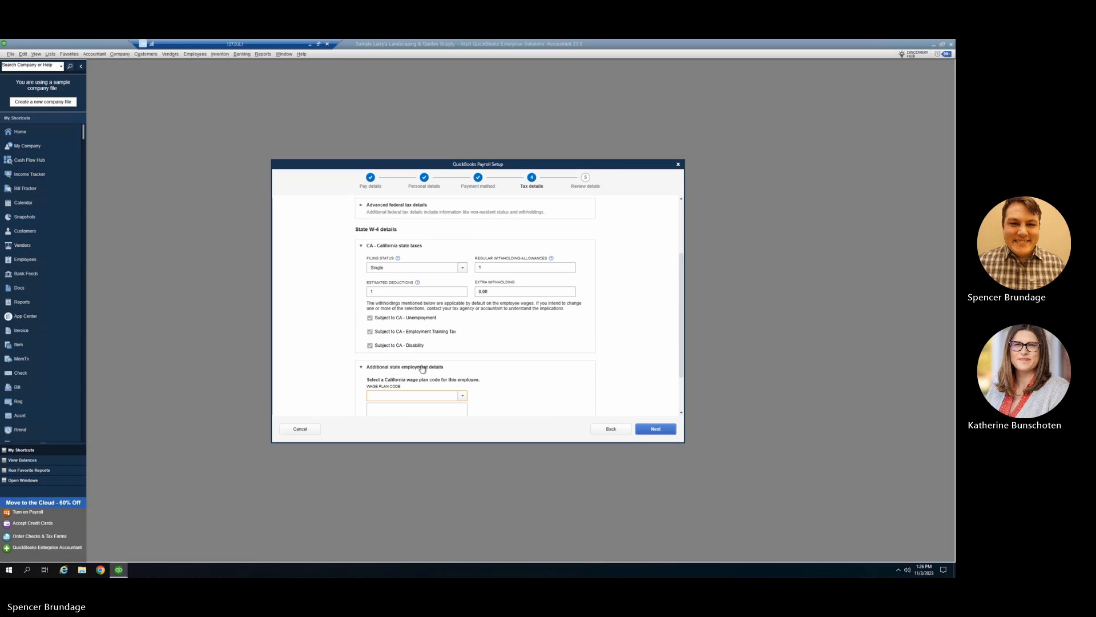
pyautogui.scroll(-2, 468, 343)
pyautogui.click(468, 341)
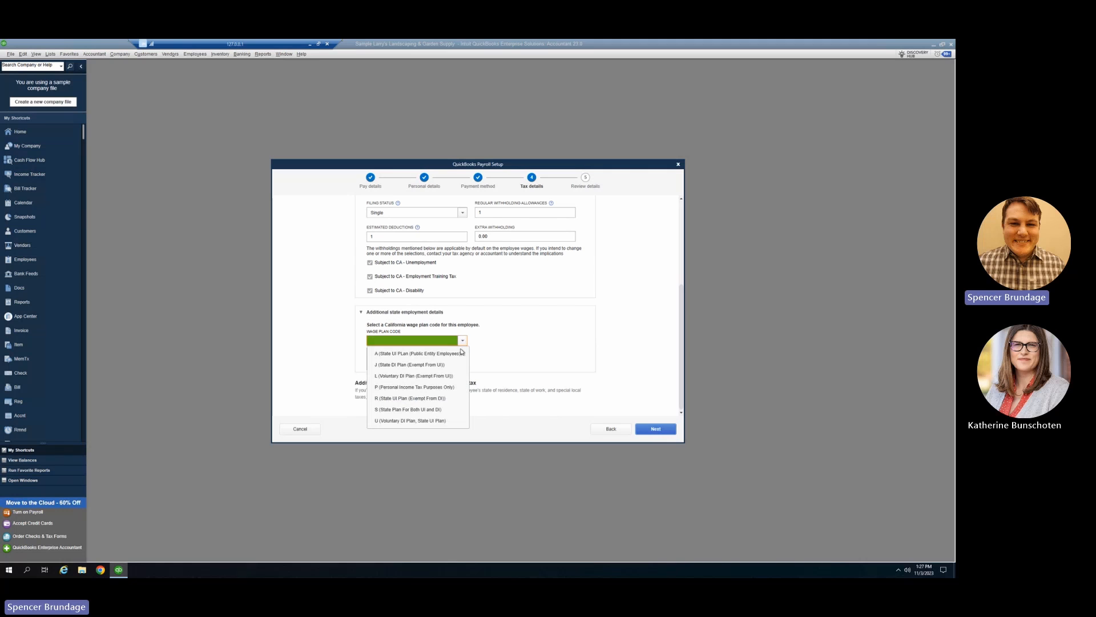
pyautogui.click(431, 409)
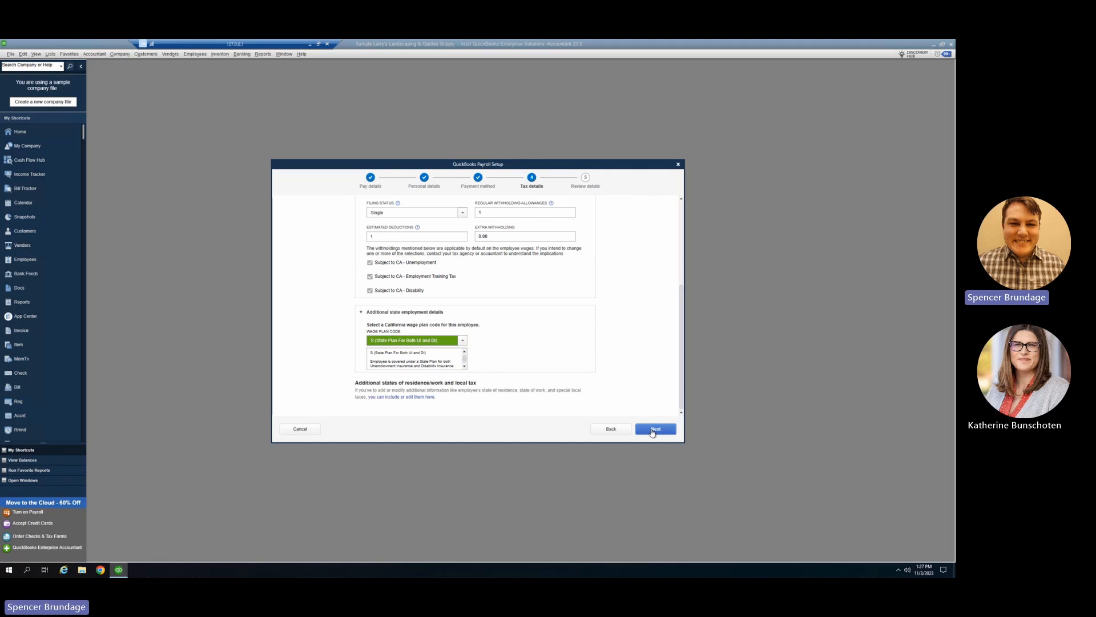
# Accept the second employee's tax details, check the full review summary, and complete the setup
pyautogui.click(655, 429)
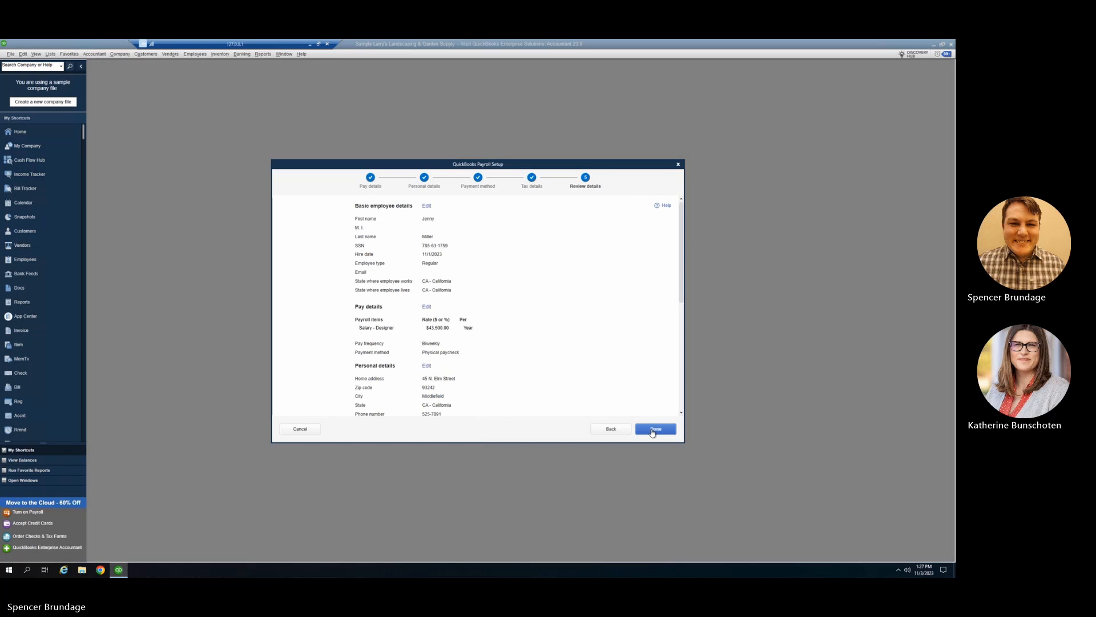
pyautogui.scroll(-3, 631, 378)
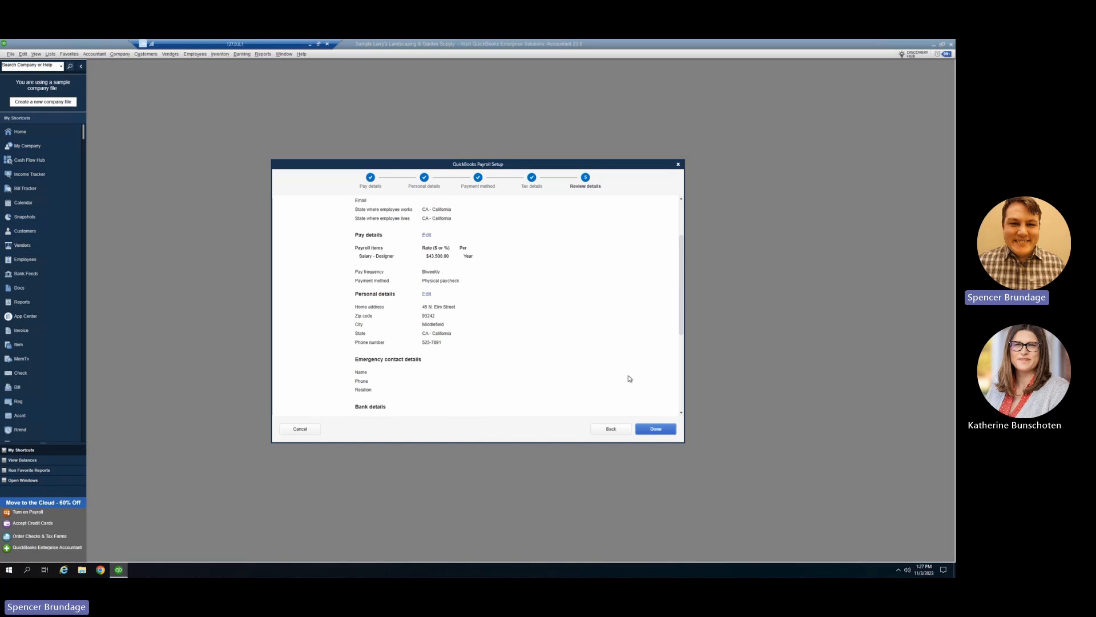
pyautogui.scroll(-1, 631, 378)
pyautogui.scroll(-6, 630, 379)
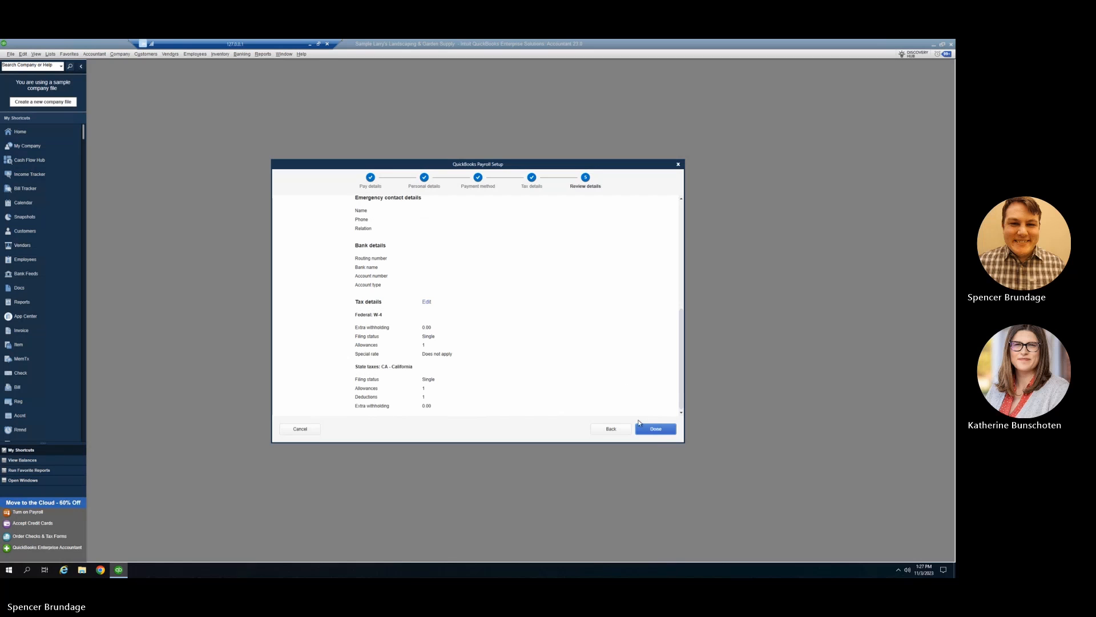
pyautogui.click(656, 429)
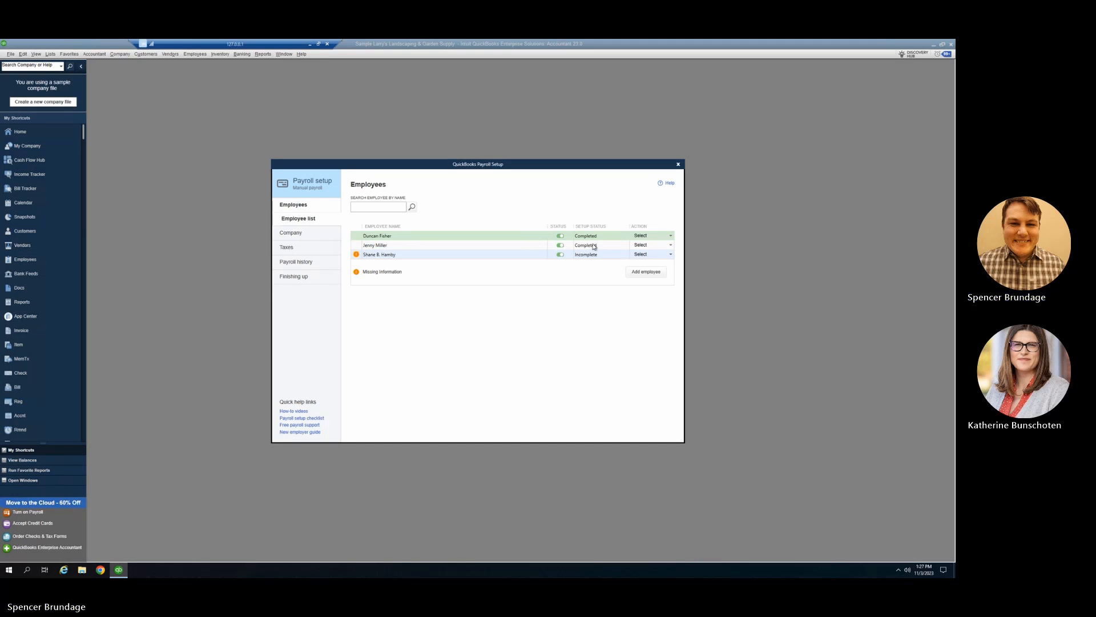
# Add an Hourly compensation item to the company setup, including hourly overtime at both time-and-a-half and double-time rates
pyautogui.click(297, 236)
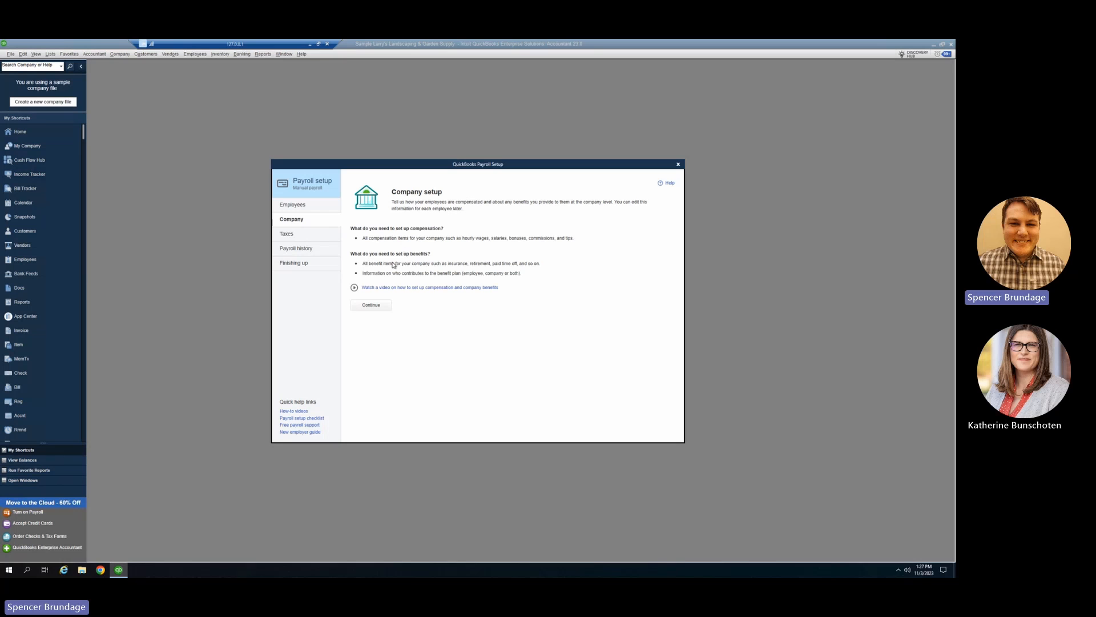
pyautogui.click(370, 306)
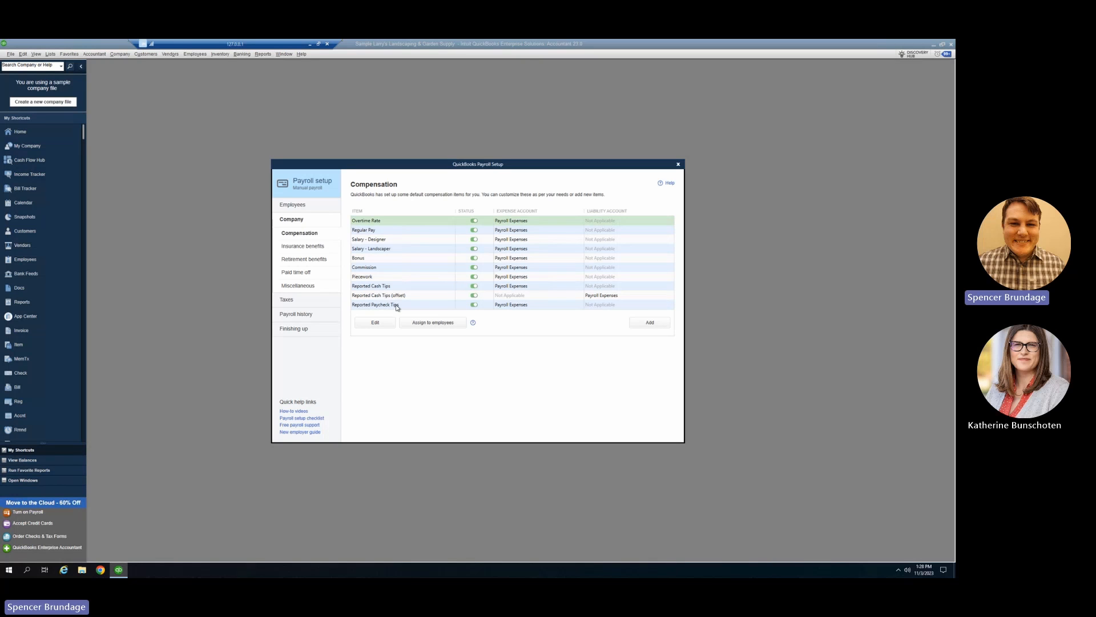
pyautogui.click(650, 323)
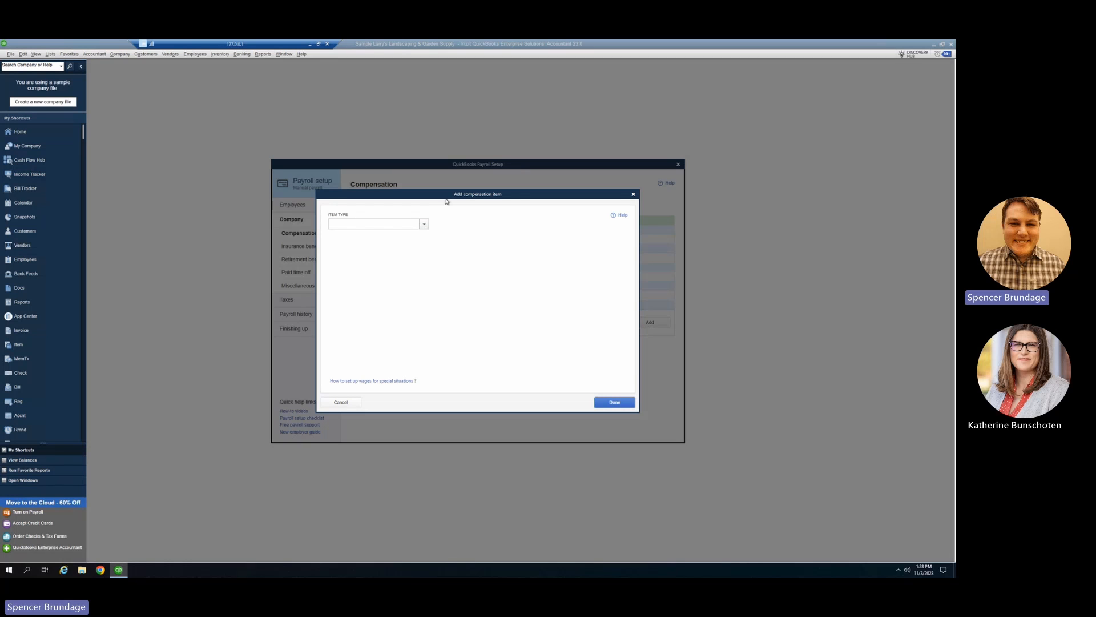
pyautogui.click(456, 230)
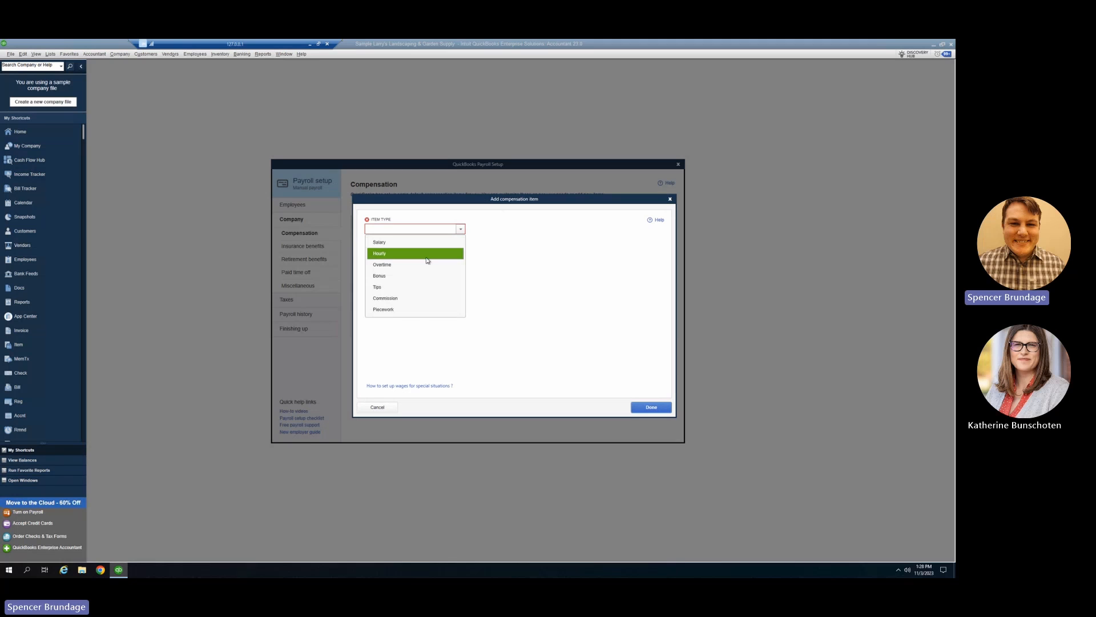
pyautogui.click(427, 255)
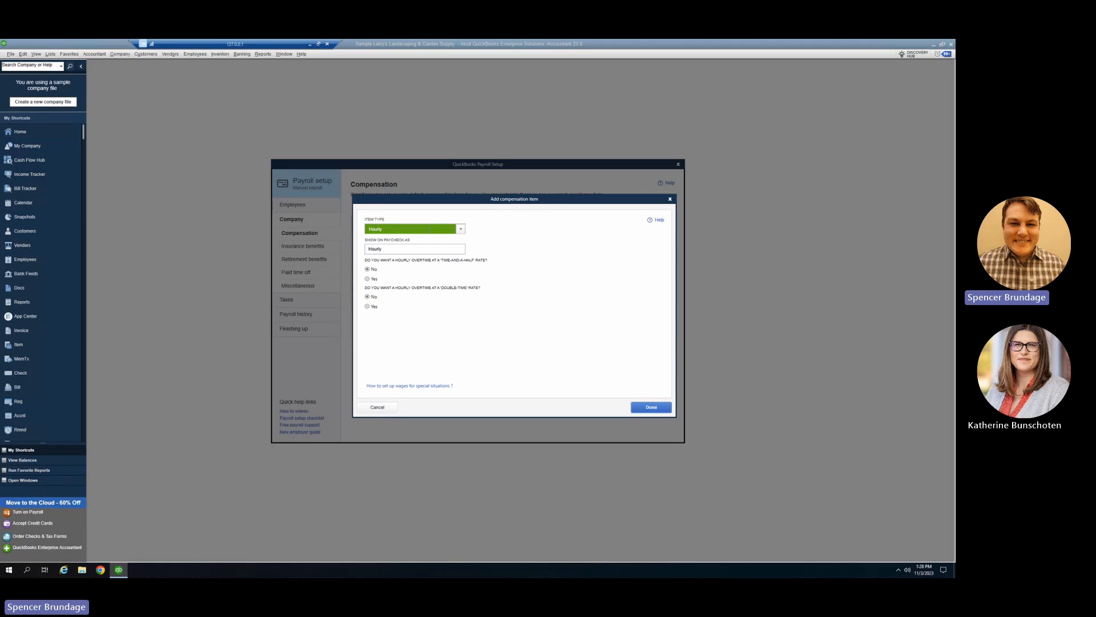
pyautogui.click(412, 249)
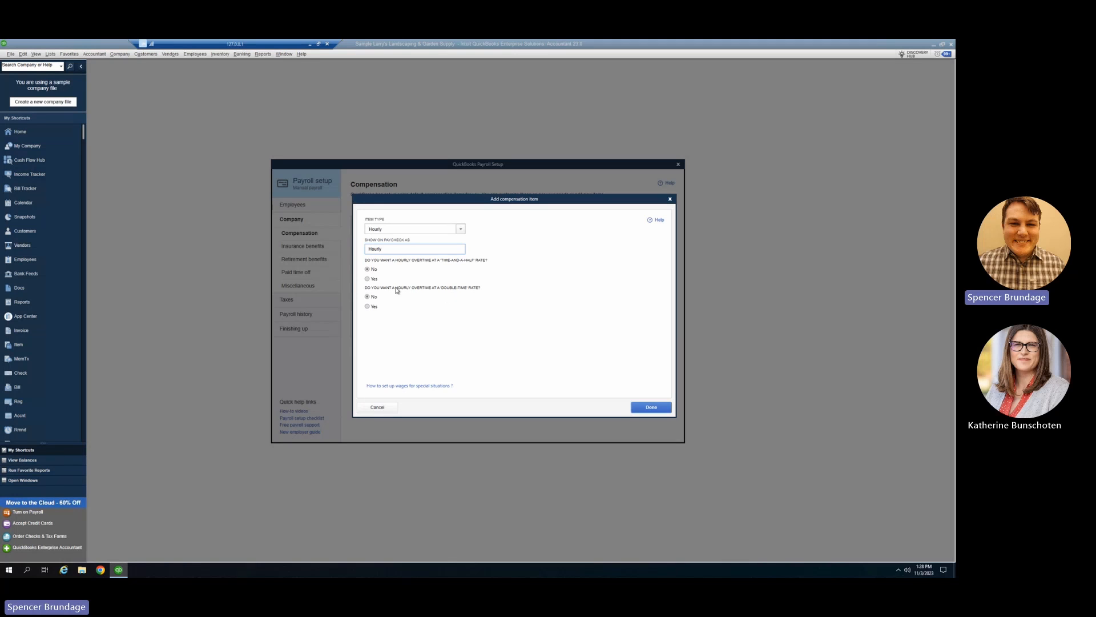
pyautogui.click(368, 280)
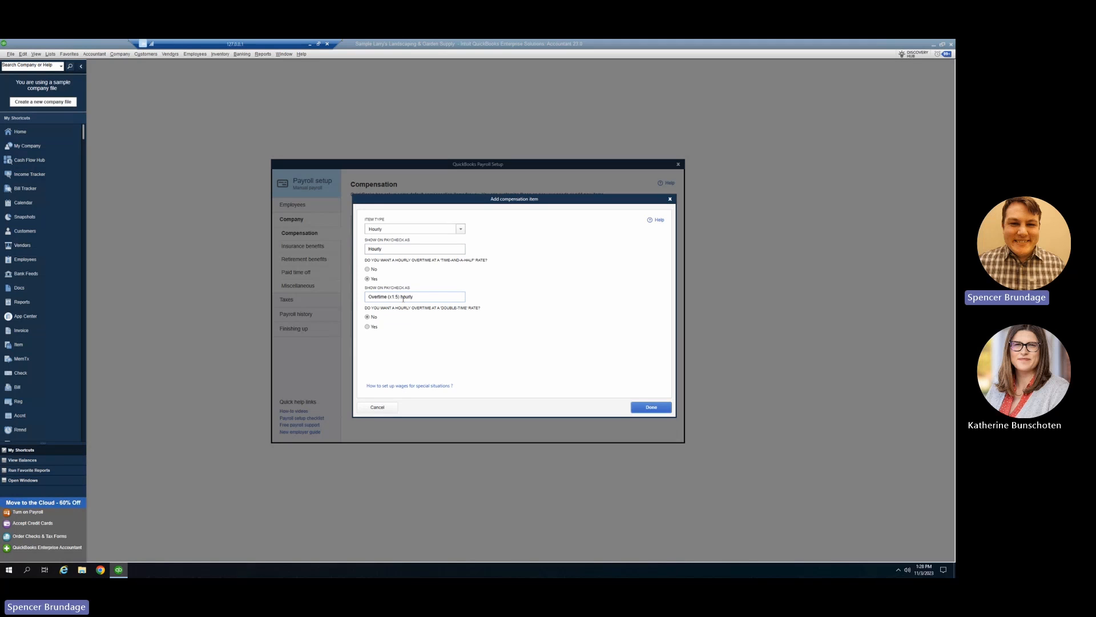
pyautogui.click(367, 327)
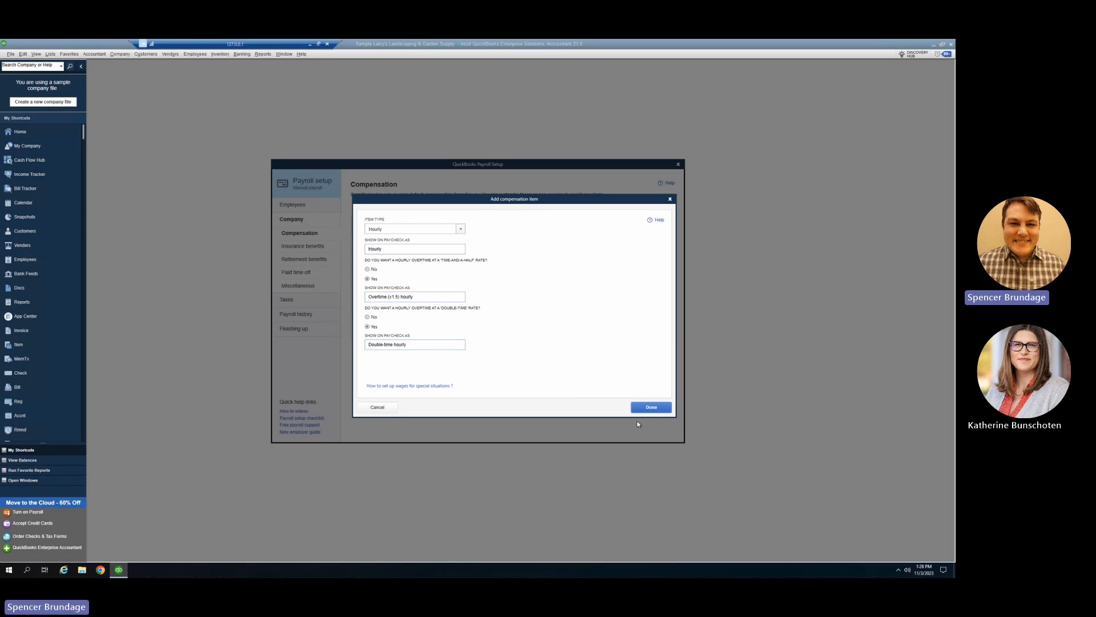
pyautogui.click(648, 408)
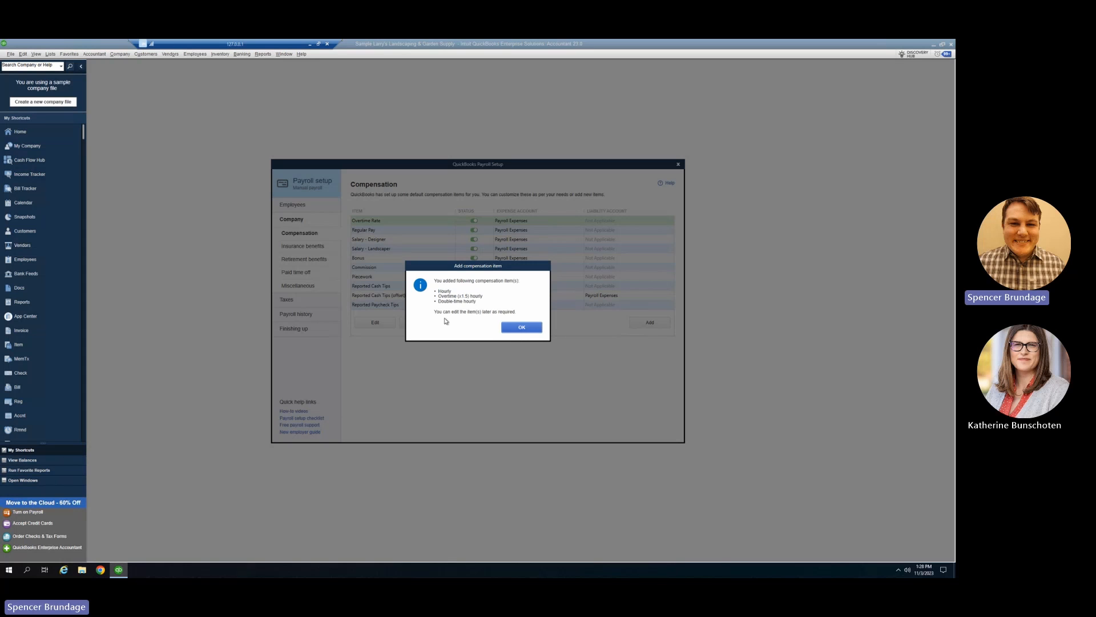
pyautogui.click(520, 328)
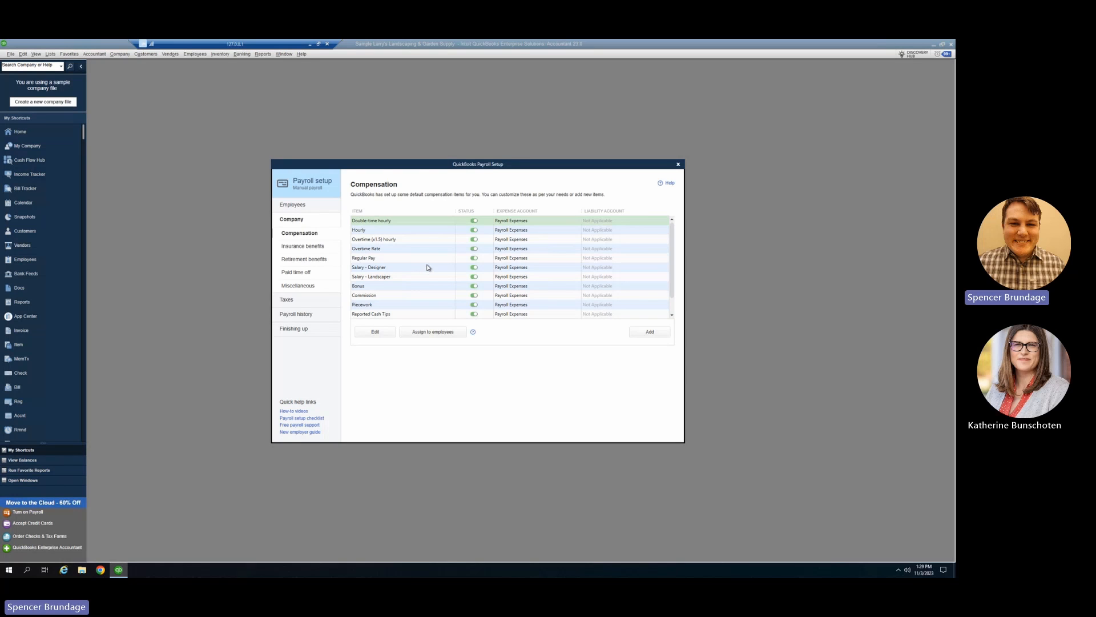
# Assign the Hourly compensation item to the first listed employee with a default rate of $18
pyautogui.click(406, 231)
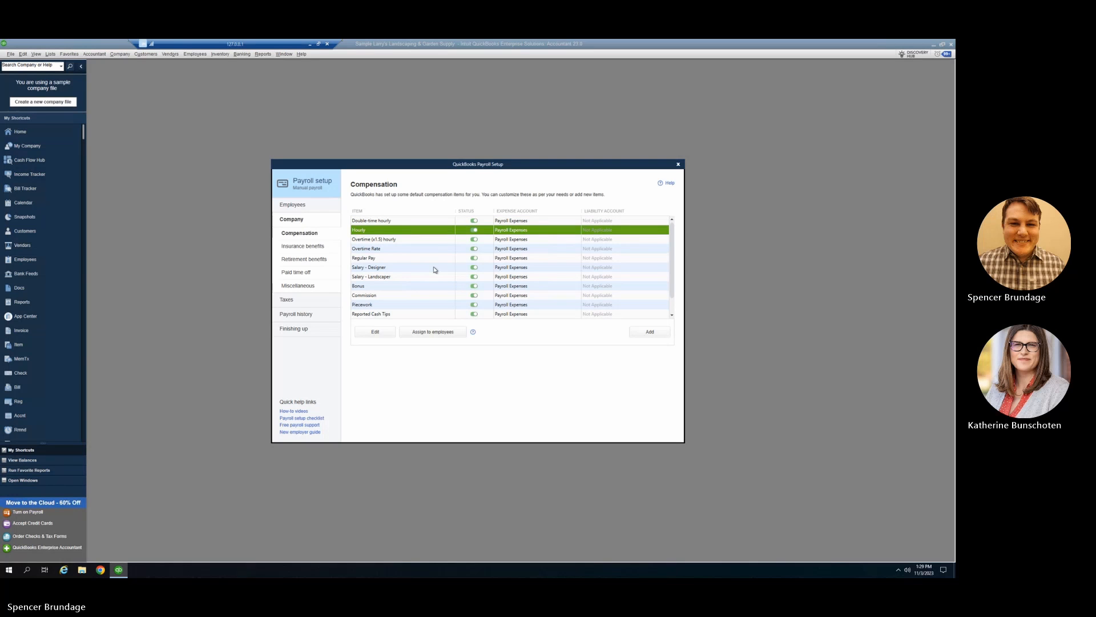
pyautogui.click(433, 333)
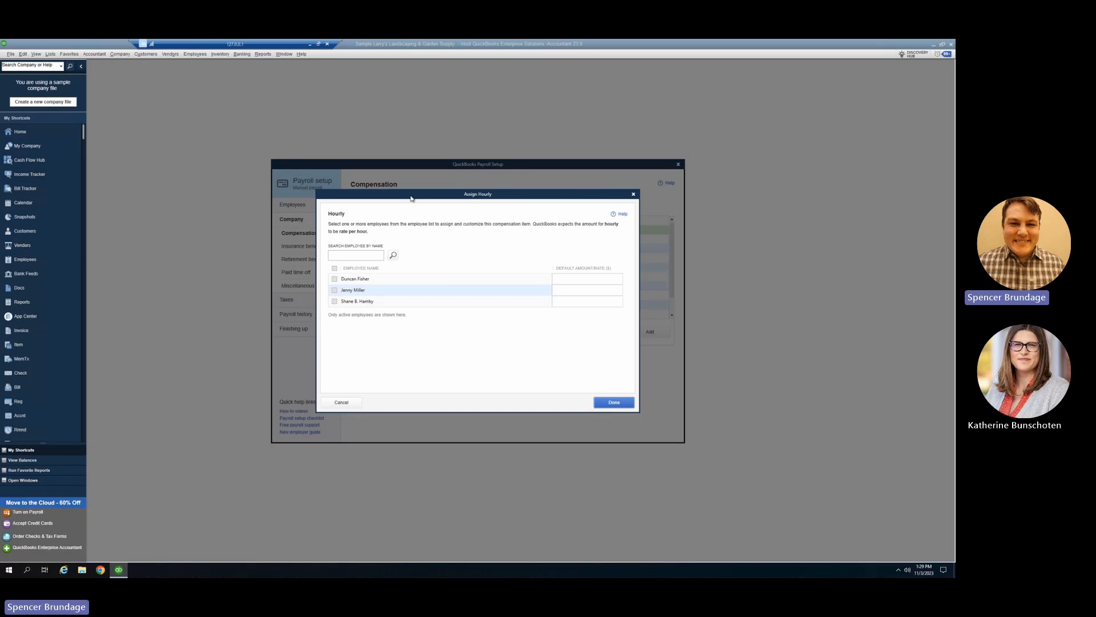
pyautogui.moveTo(411, 198); pyautogui.dragTo(431, 209)
pyautogui.click(355, 290)
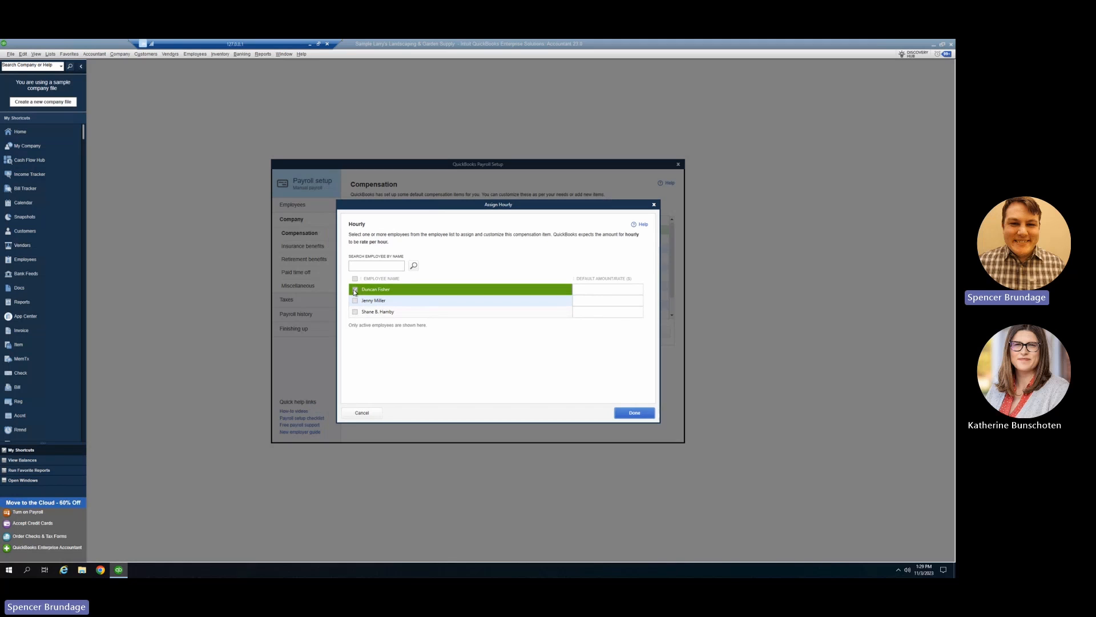
pyautogui.click(582, 290)
pyautogui.write('18')
pyautogui.click(625, 415)
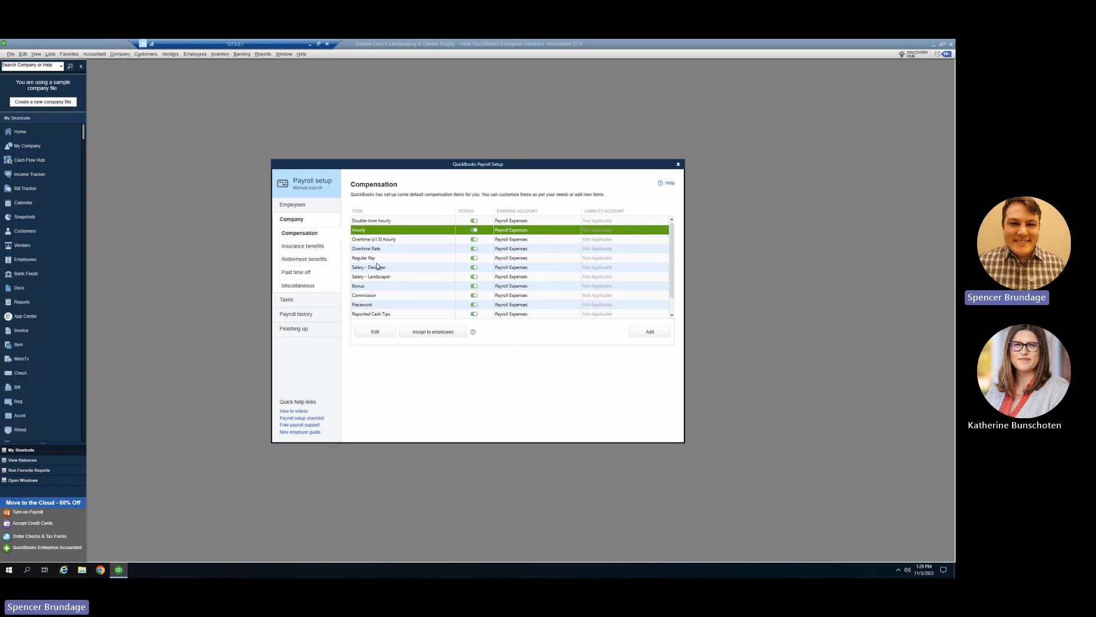
# Check the compensation items in the first listed employee's pay details, and leave the employee setup without saving changes
pyautogui.click(328, 208)
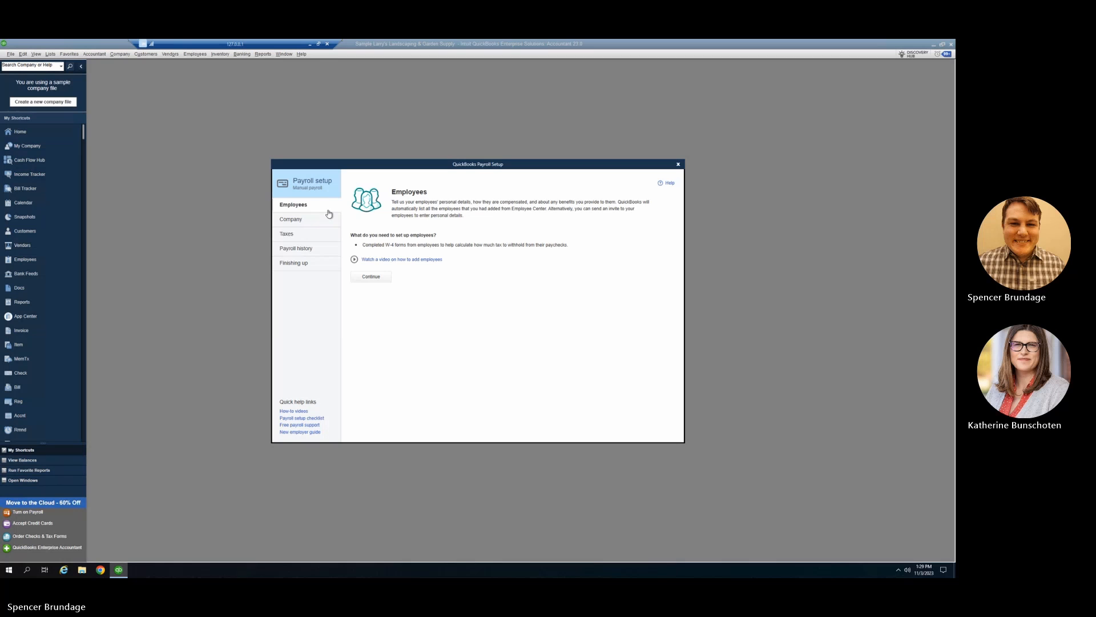
pyautogui.click(373, 279)
pyautogui.click(400, 235)
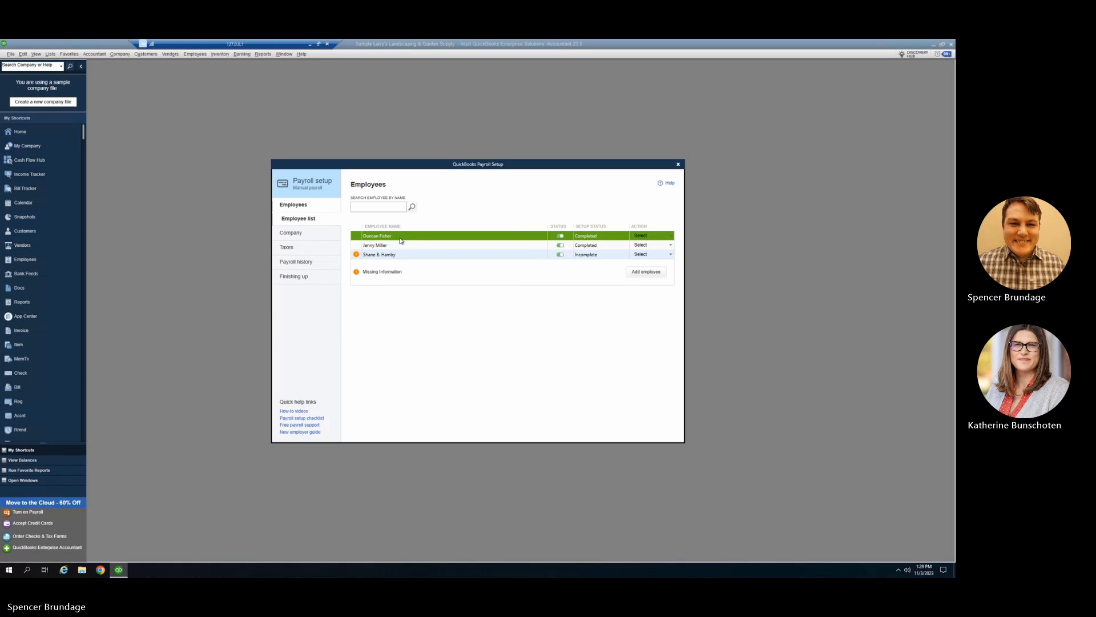
pyautogui.click(655, 430)
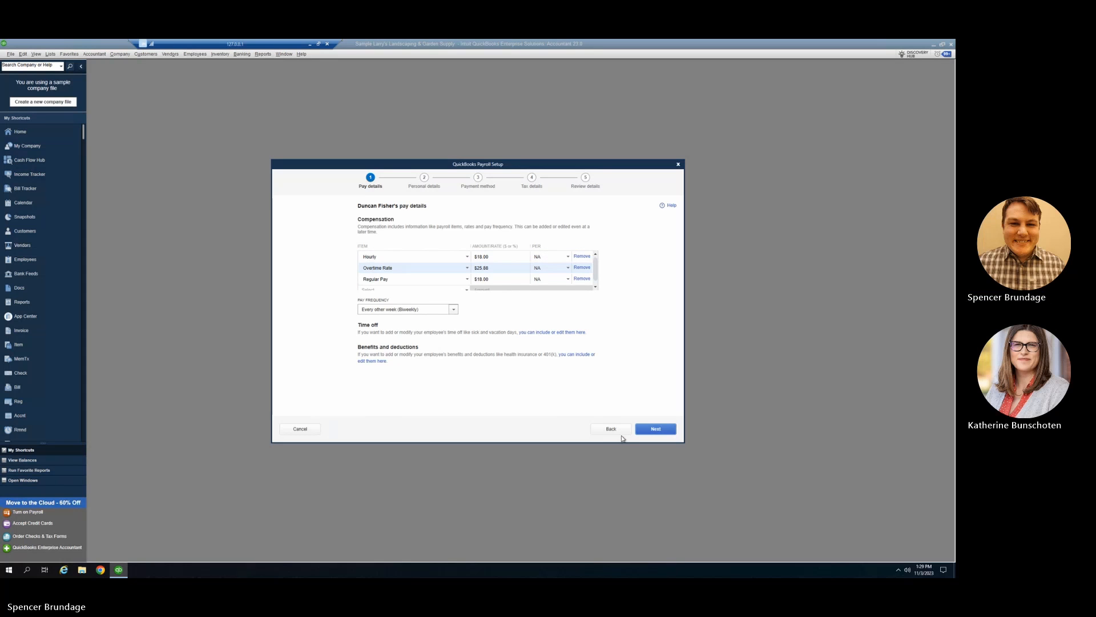
pyautogui.click(287, 429)
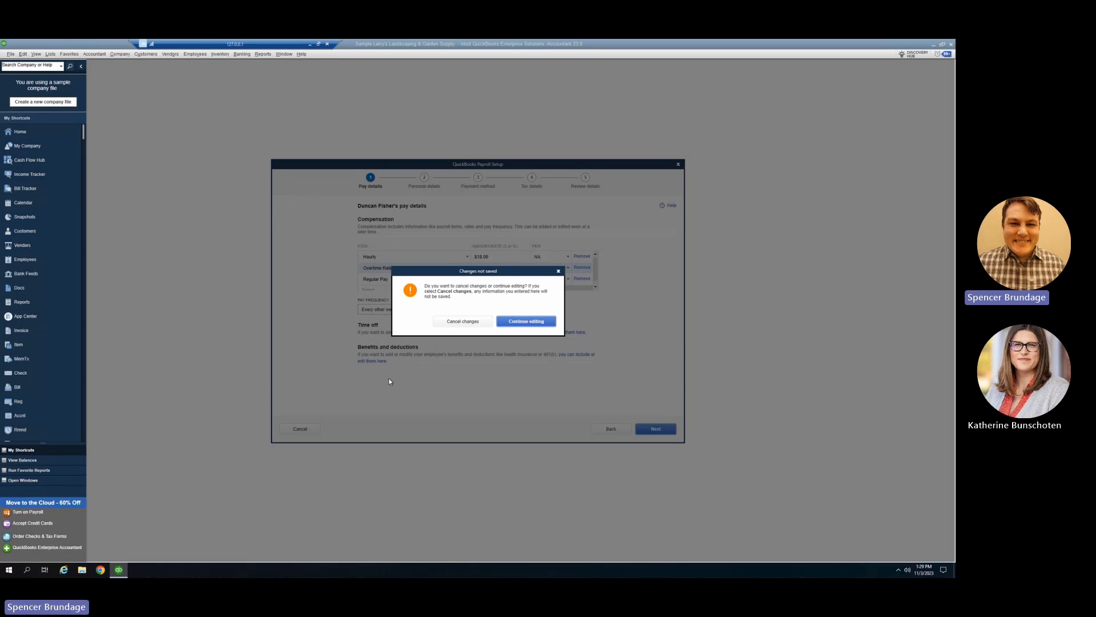
pyautogui.click(474, 322)
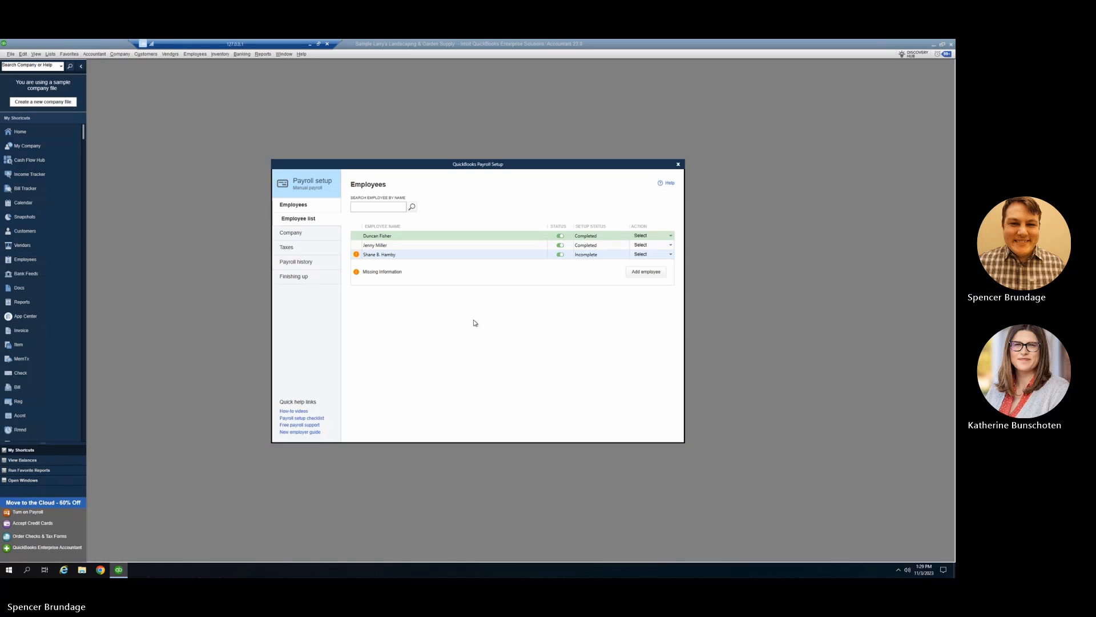
# Look through the company's insurance and retirement benefits, and add a paid time off item of type Paid vacation time off
pyautogui.click(297, 233)
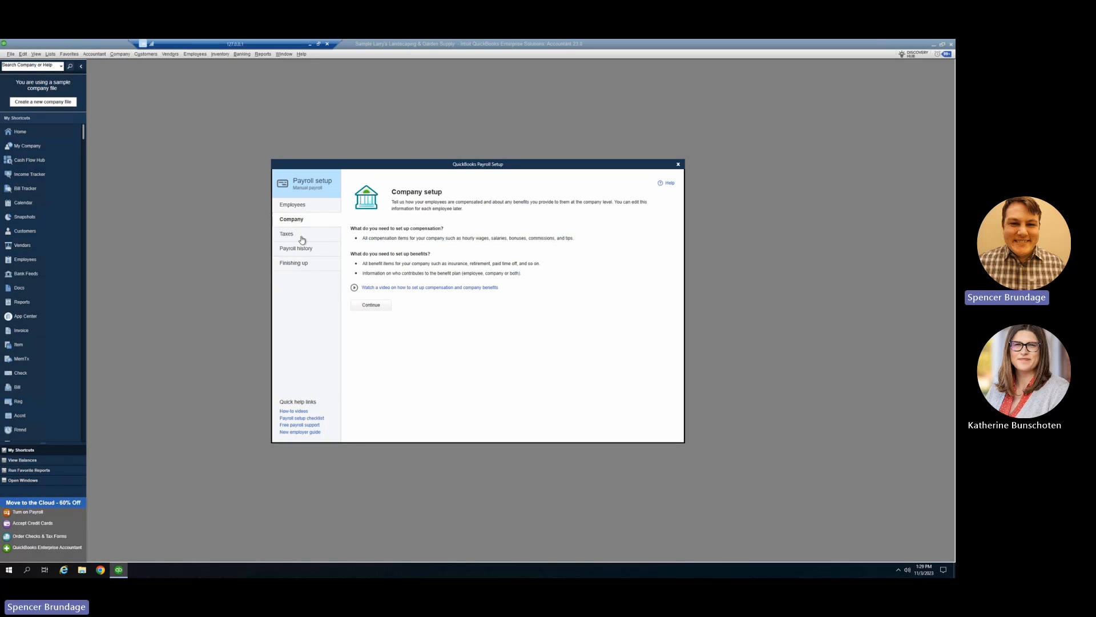
pyautogui.click(370, 305)
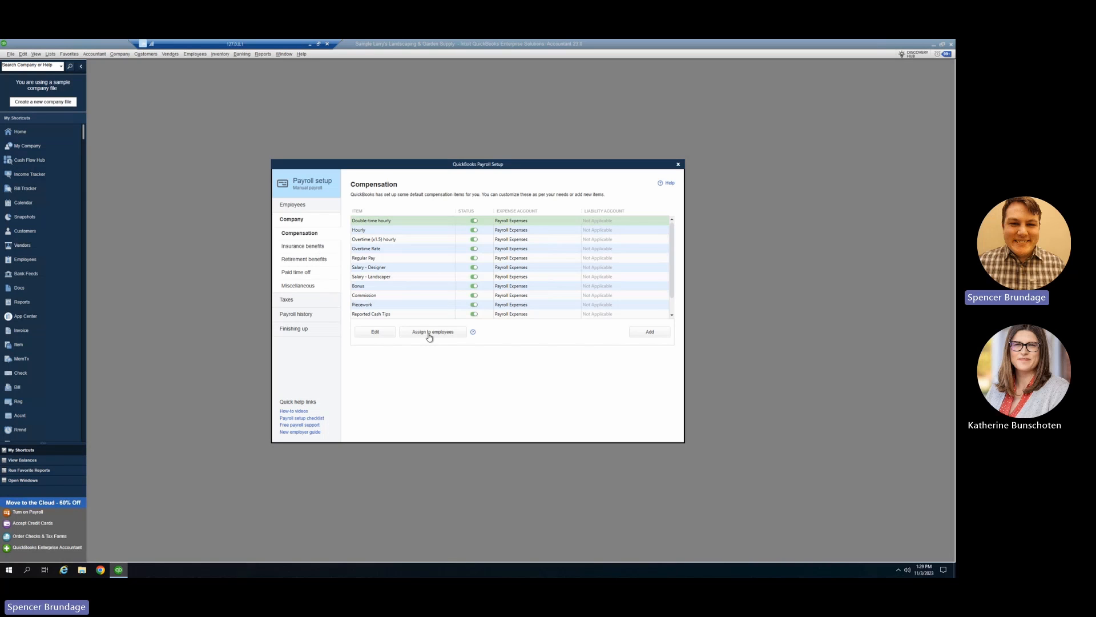
pyautogui.click(318, 247)
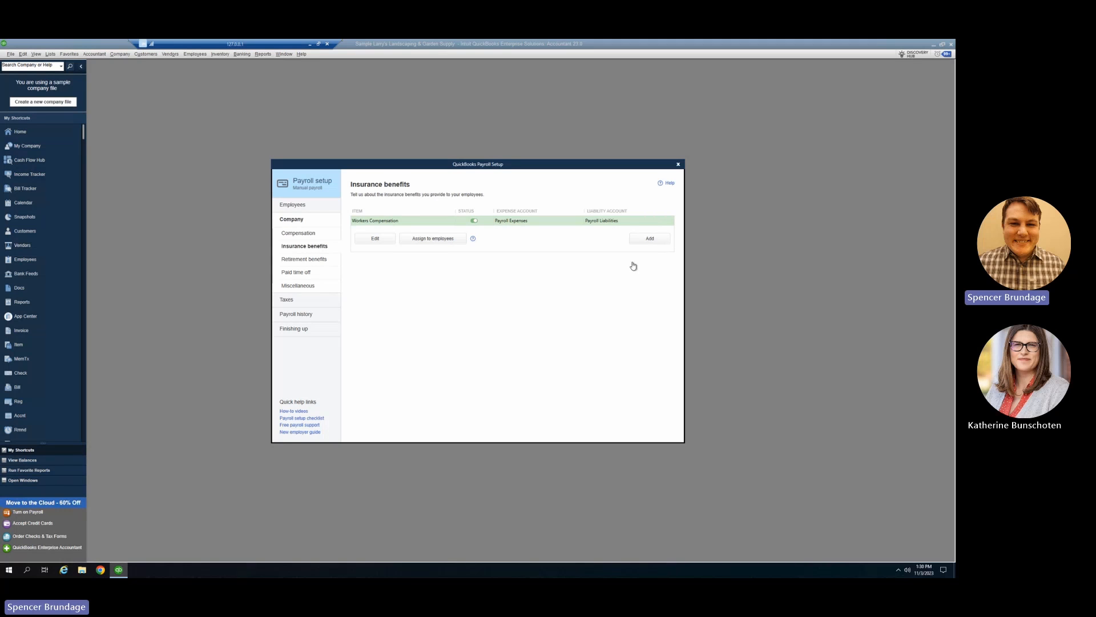
pyautogui.click(318, 261)
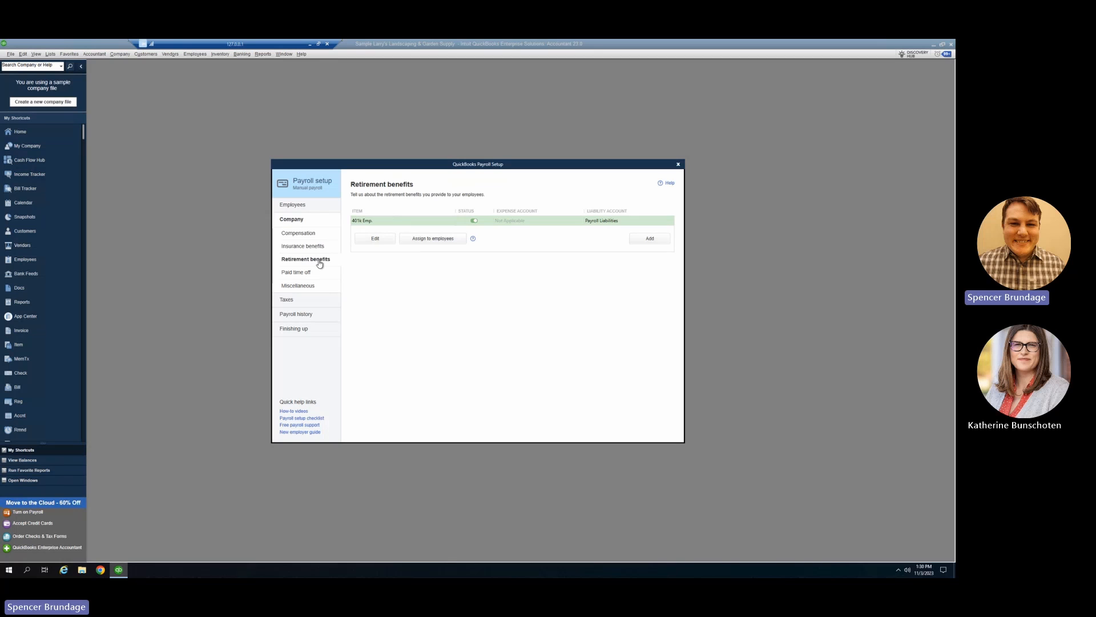
pyautogui.click(314, 274)
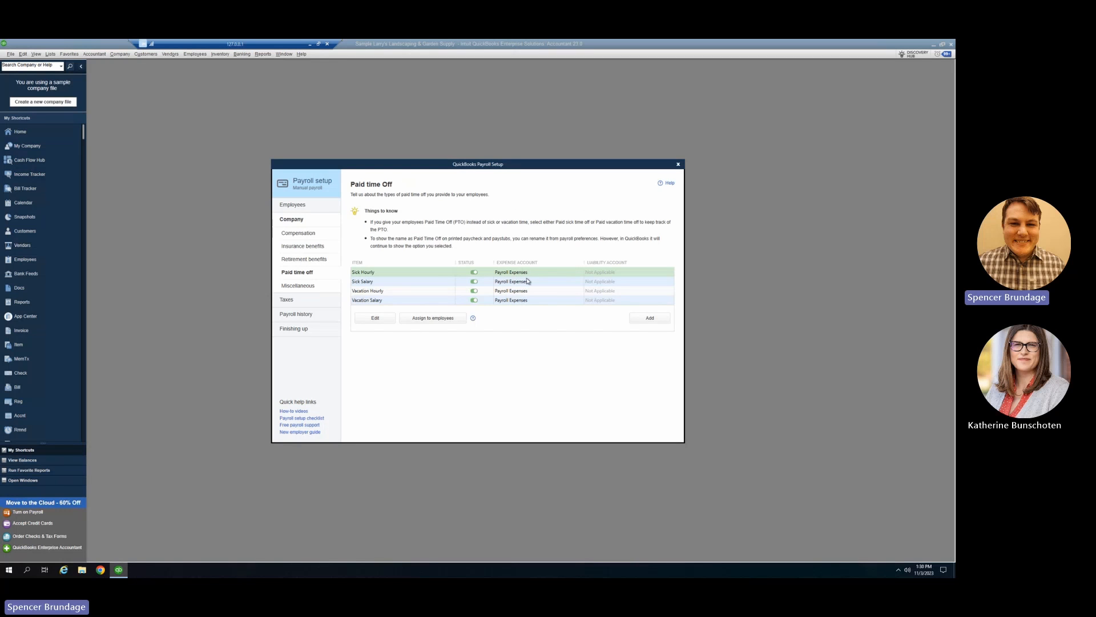
pyautogui.click(641, 320)
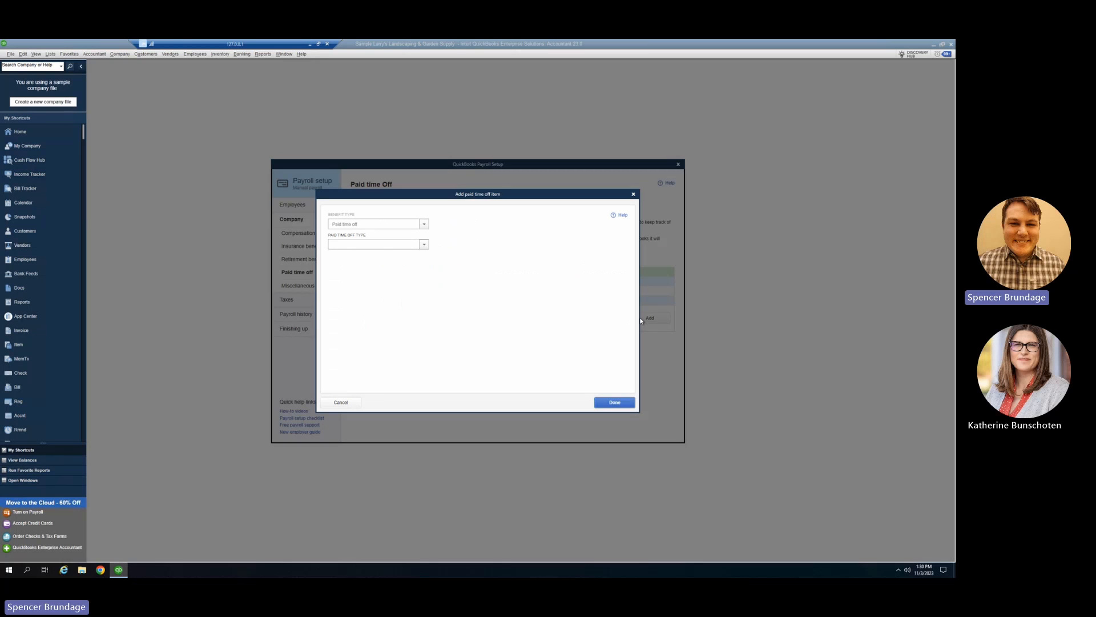
pyautogui.click(424, 244)
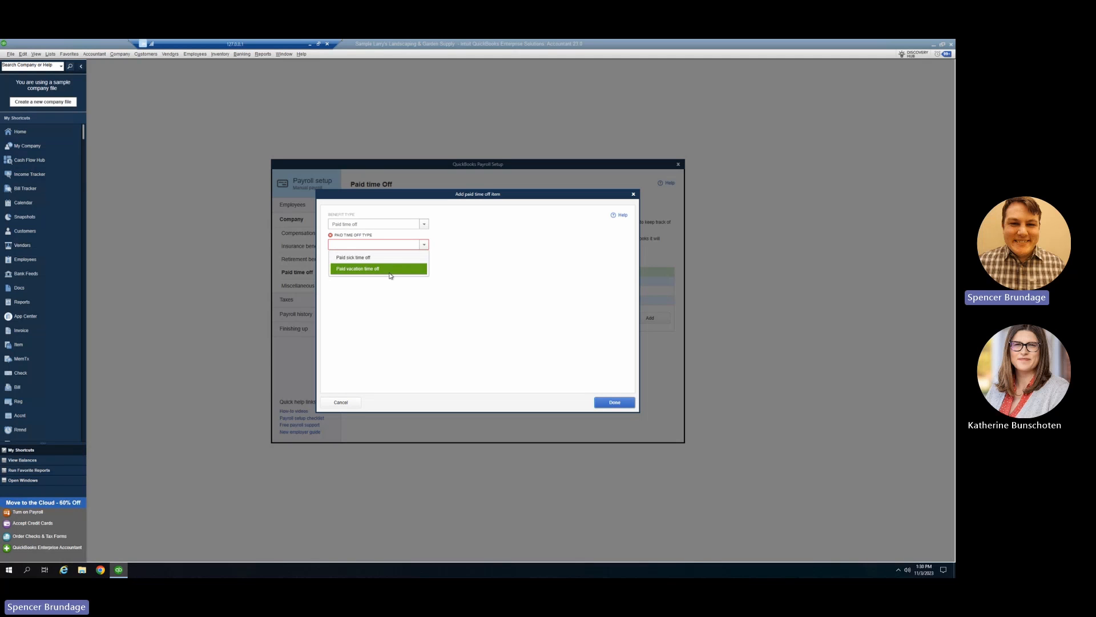
pyautogui.click(390, 270)
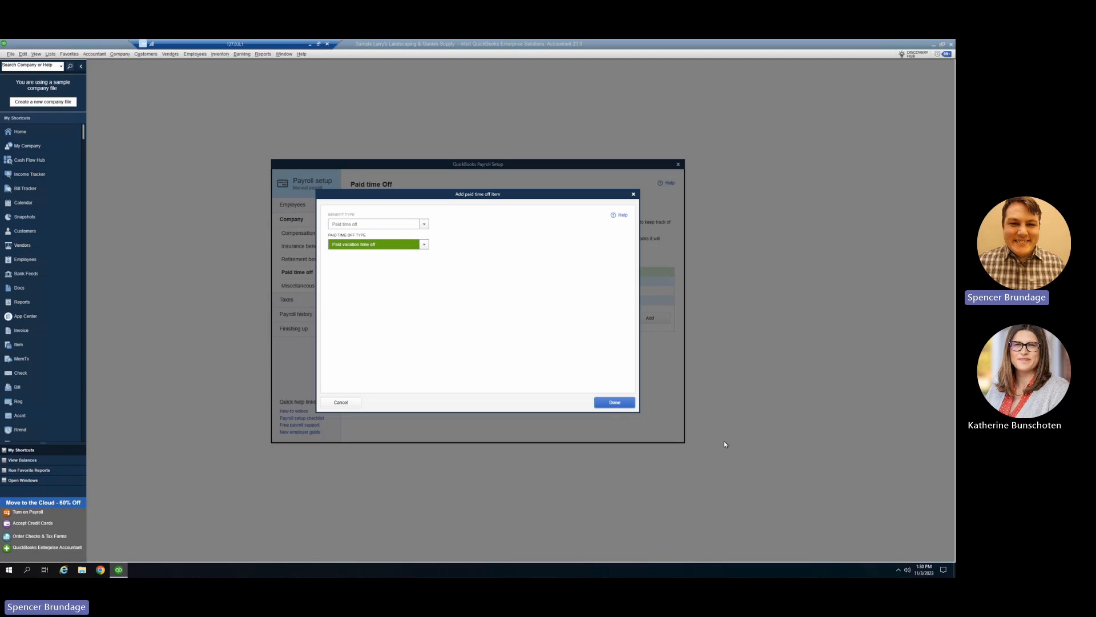
pyautogui.click(610, 403)
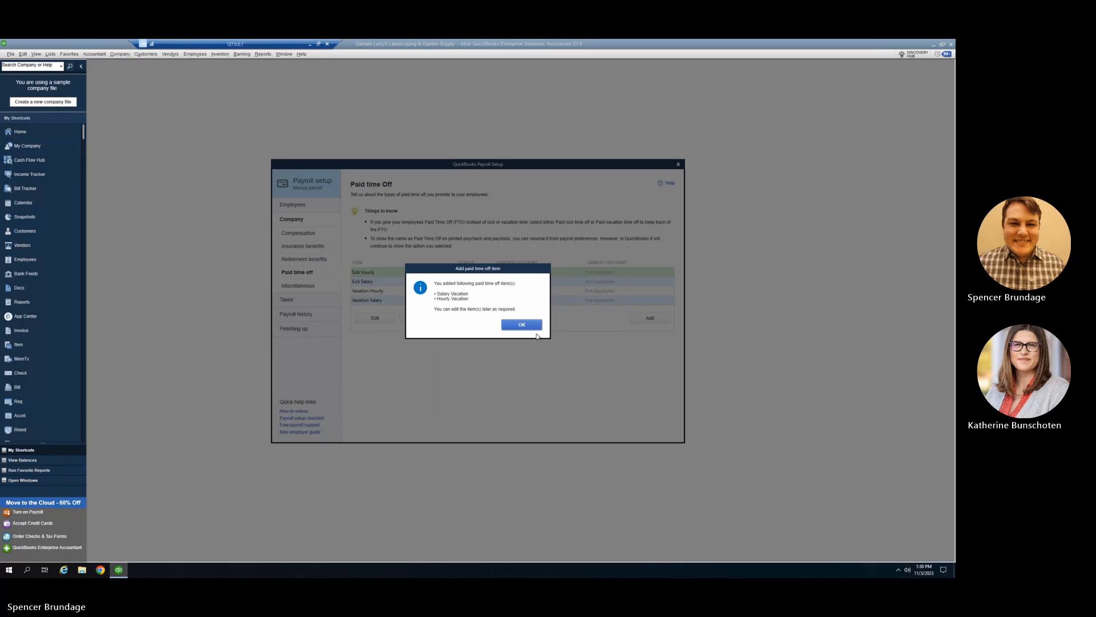
pyautogui.click(518, 325)
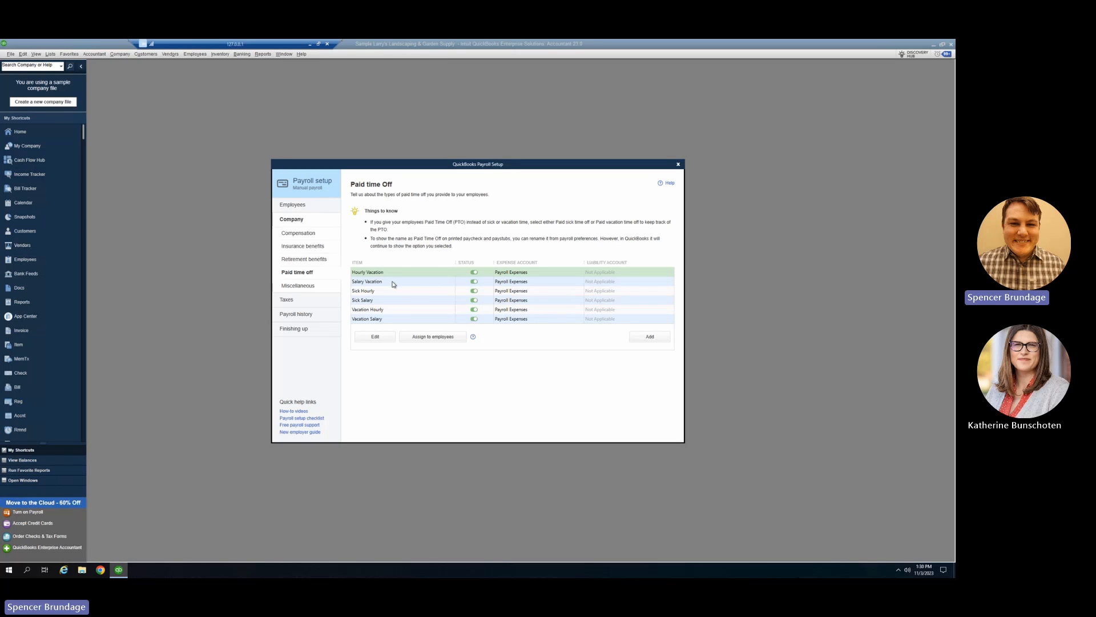
# Assign the Hourly Vacation item to the first listed employee with a default amount of 1.00
pyautogui.click(432, 341)
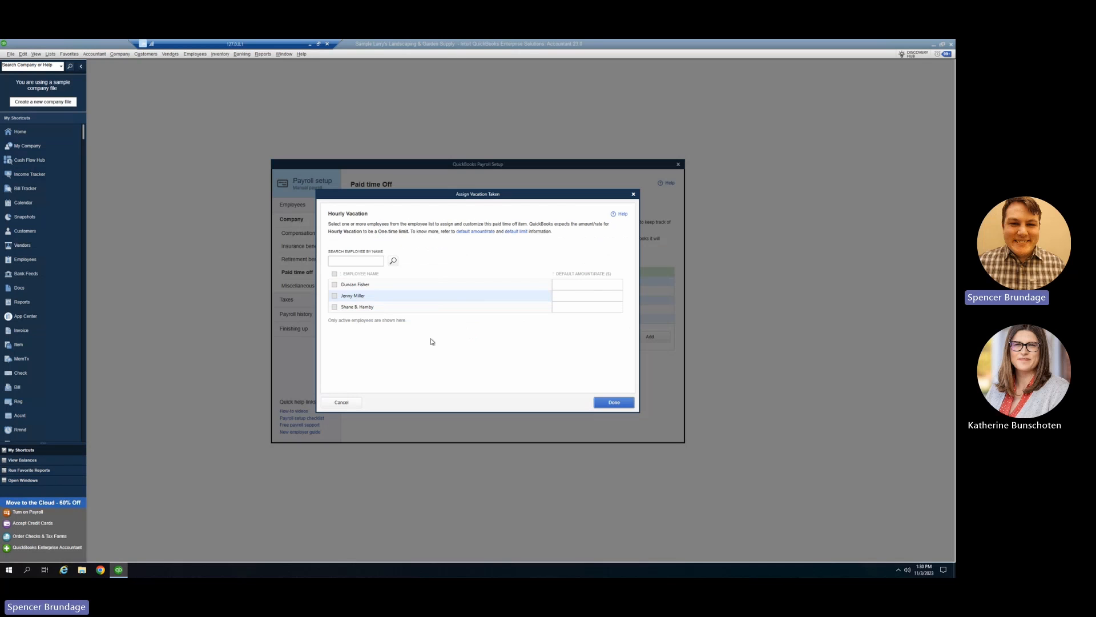
pyautogui.click(335, 285)
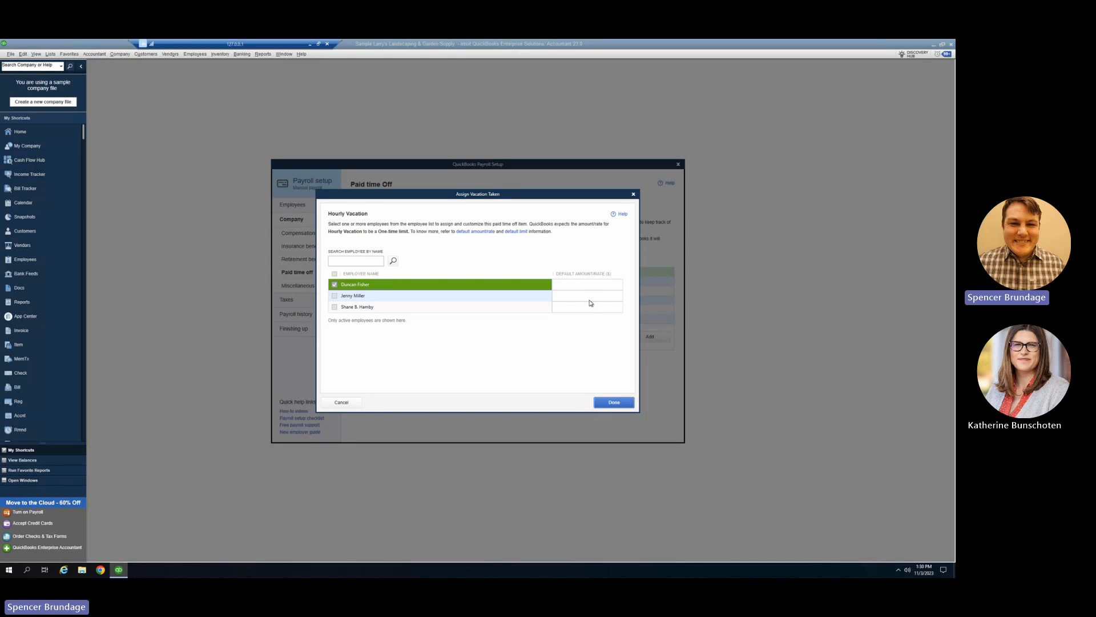
pyautogui.write('1.00')
pyautogui.click(614, 403)
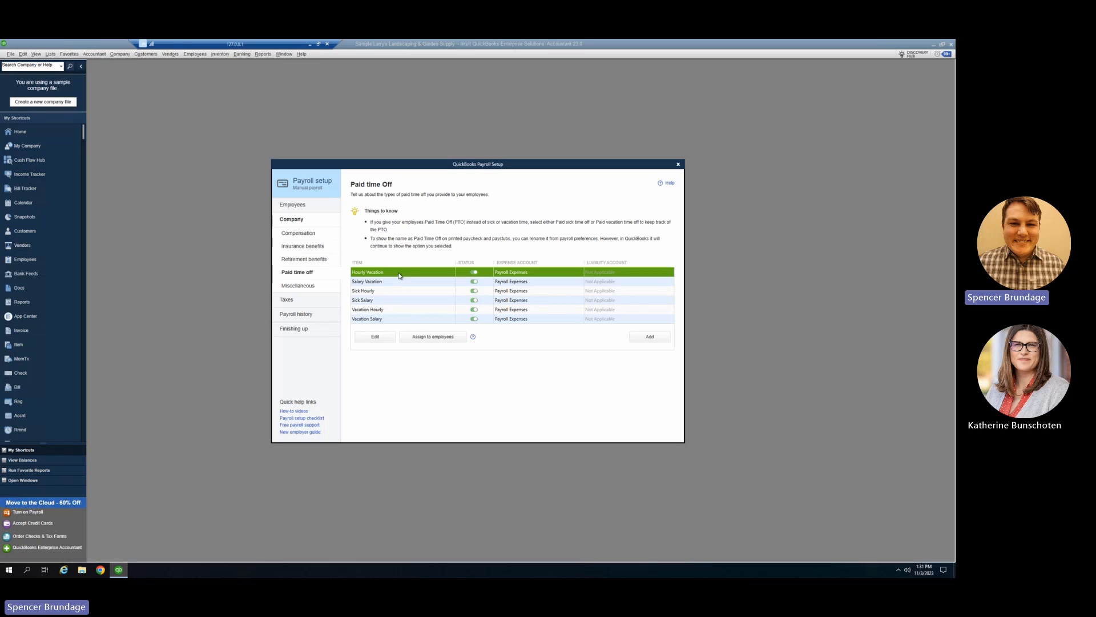
# Add a company miscellaneous item of type Mileage reimbursement - Additions
pyautogui.click(312, 289)
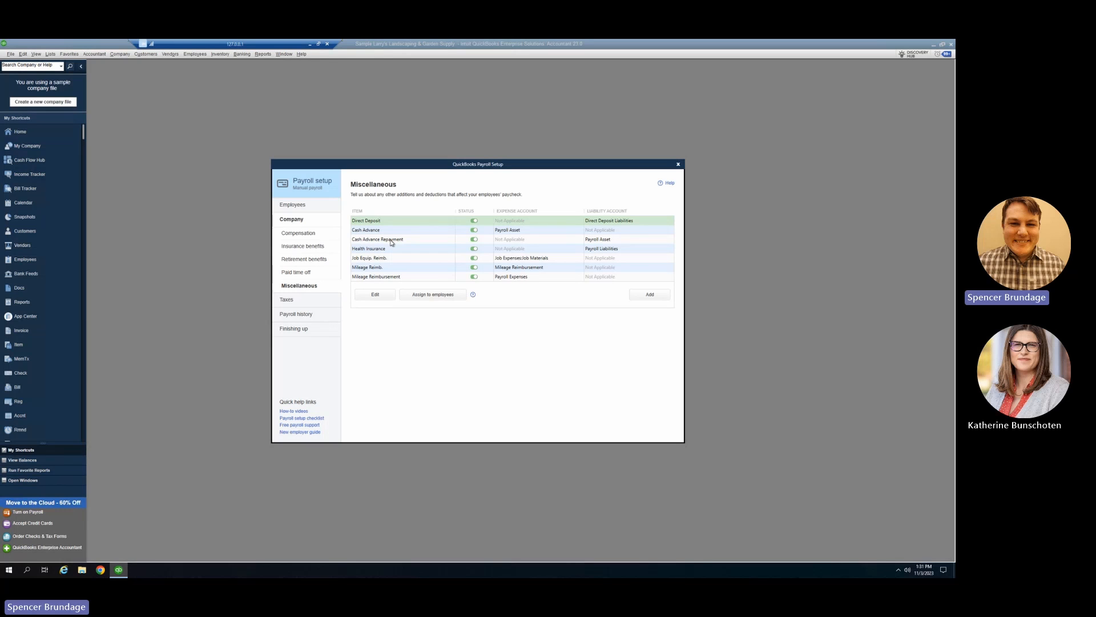
pyautogui.click(650, 295)
pyautogui.click(424, 245)
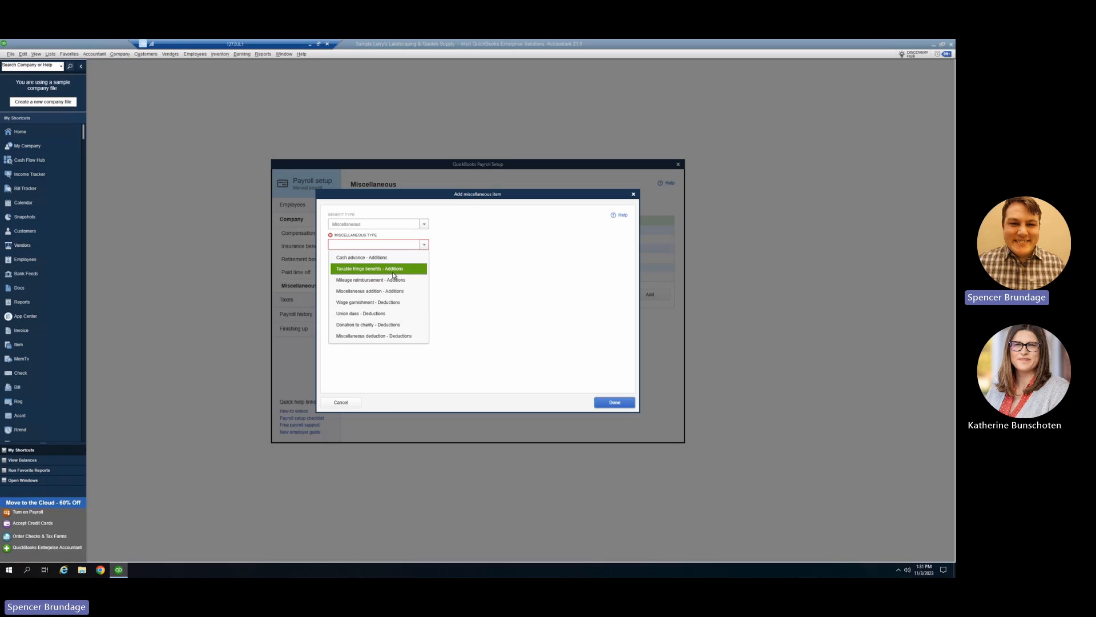
pyautogui.click(396, 279)
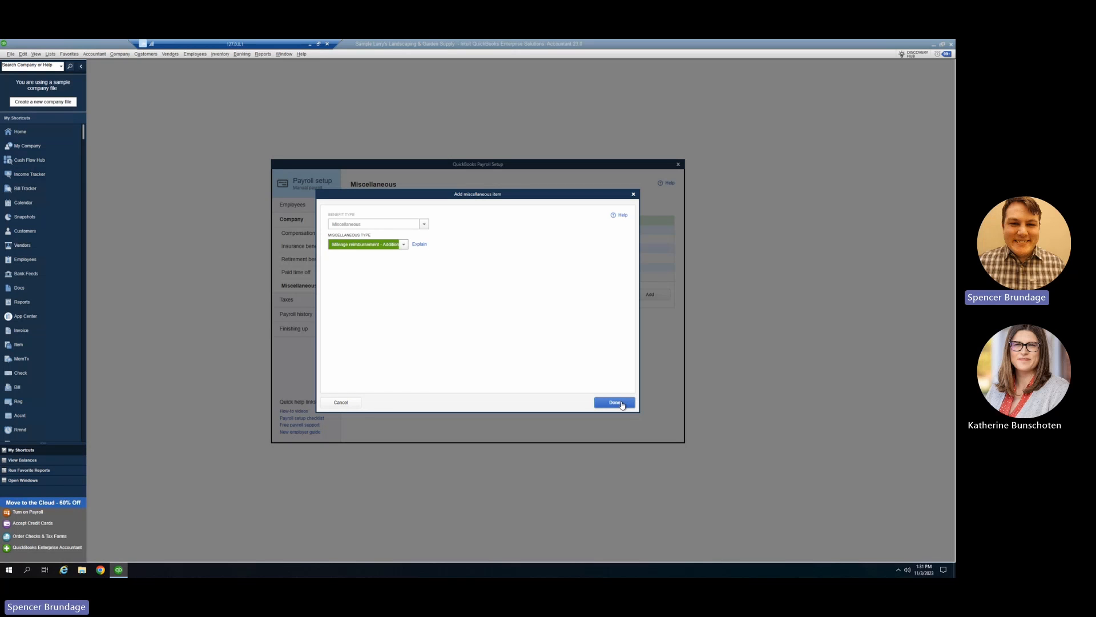
pyautogui.click(621, 403)
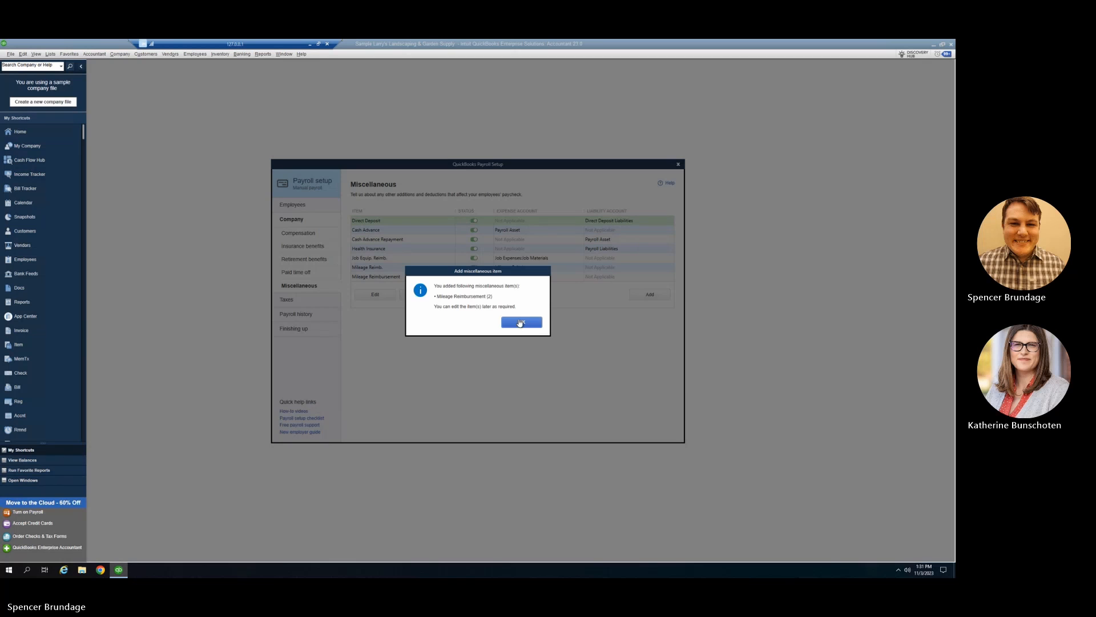
pyautogui.click(520, 323)
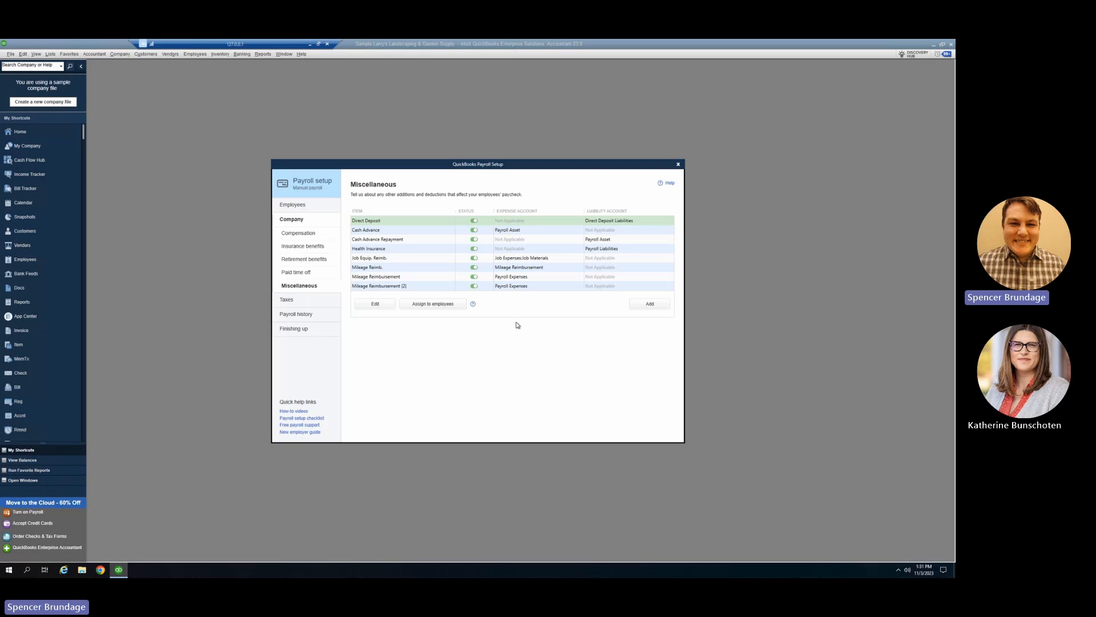
# Assign the newly added mileage reimbursement item to the first listed employee with a default rate of $0.52 and a default limit of 1000
pyautogui.click(414, 291)
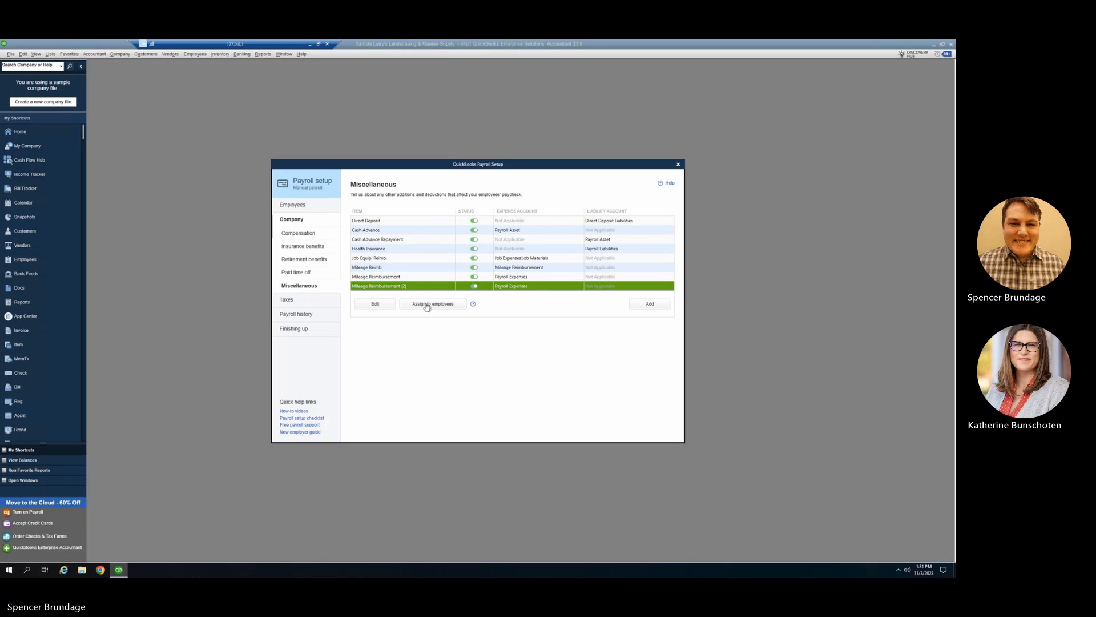
pyautogui.click(427, 305)
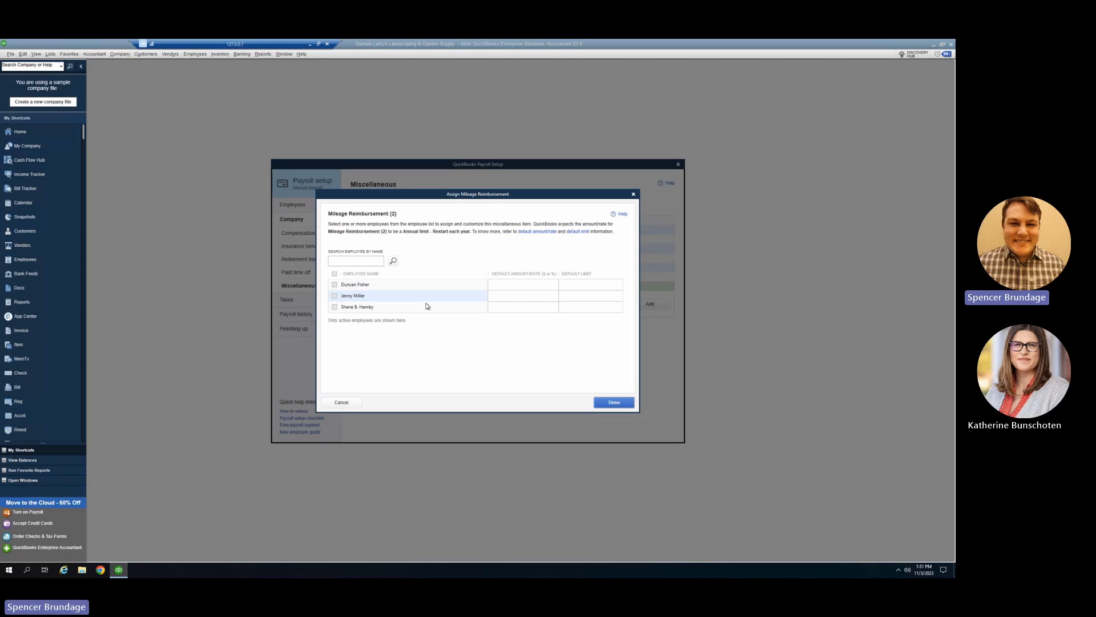
pyautogui.click(334, 285)
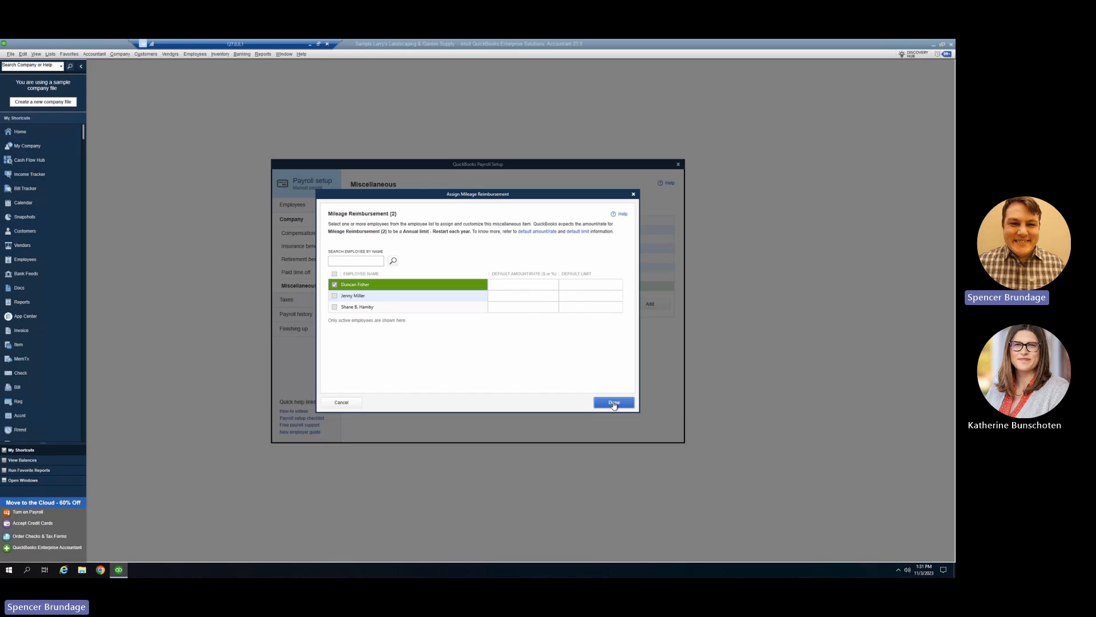
pyautogui.click(614, 403)
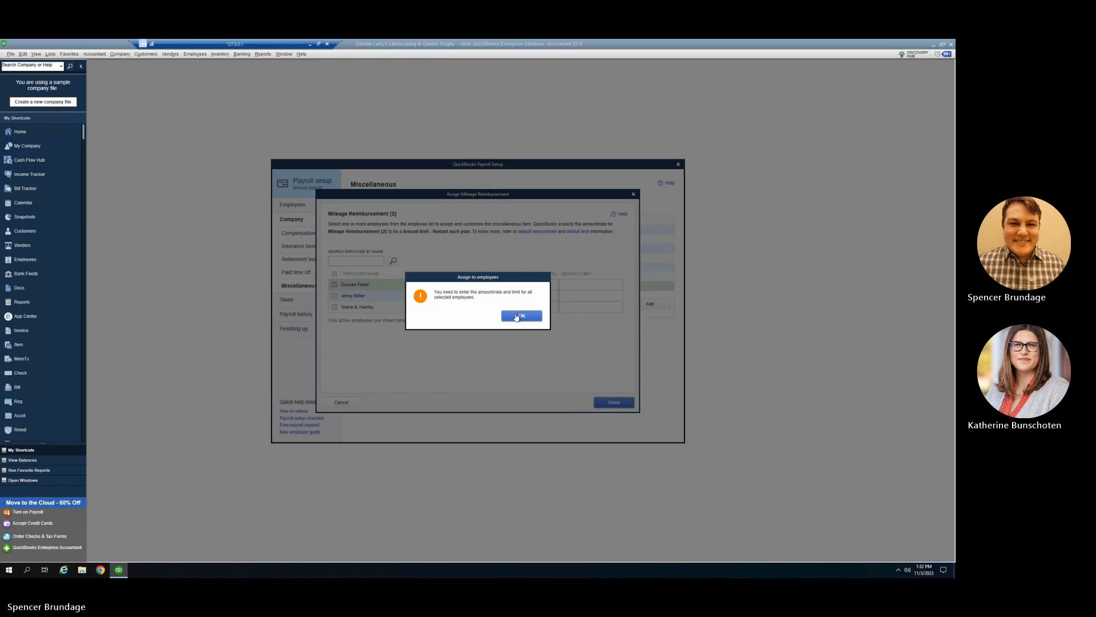
pyautogui.click(516, 317)
pyautogui.click(523, 284)
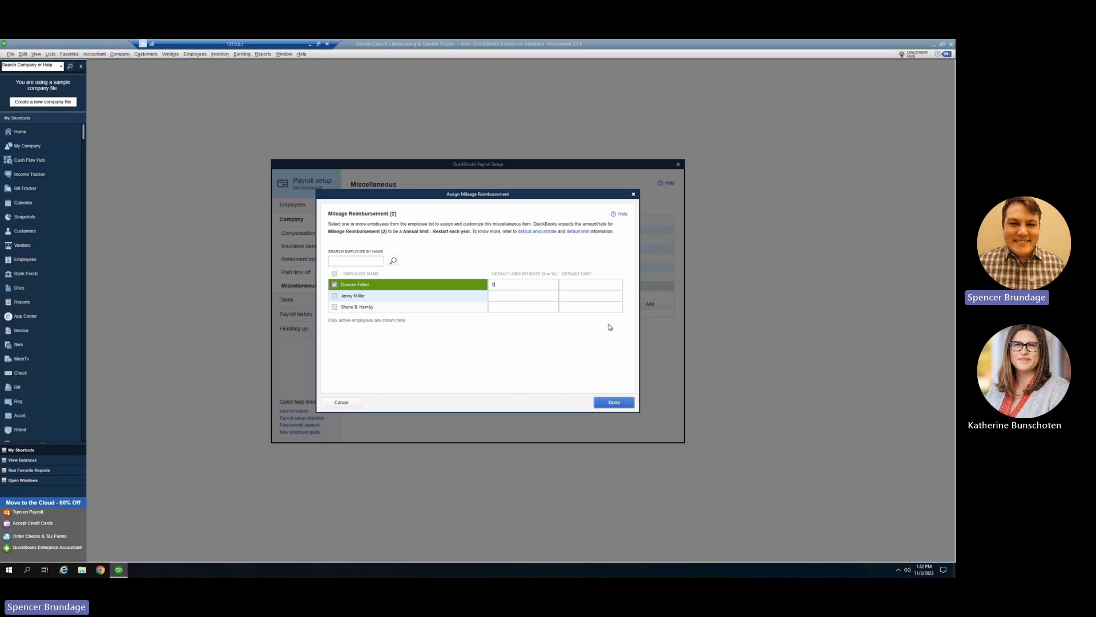
pyautogui.write('2')
pyautogui.click(607, 403)
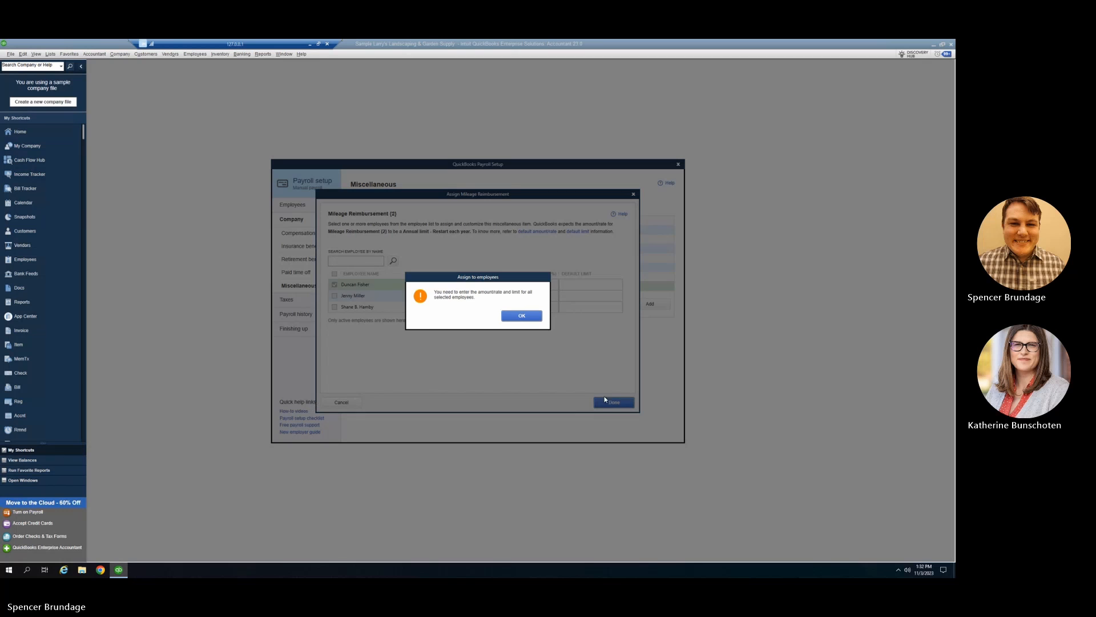
pyautogui.click(535, 320)
pyautogui.click(582, 282)
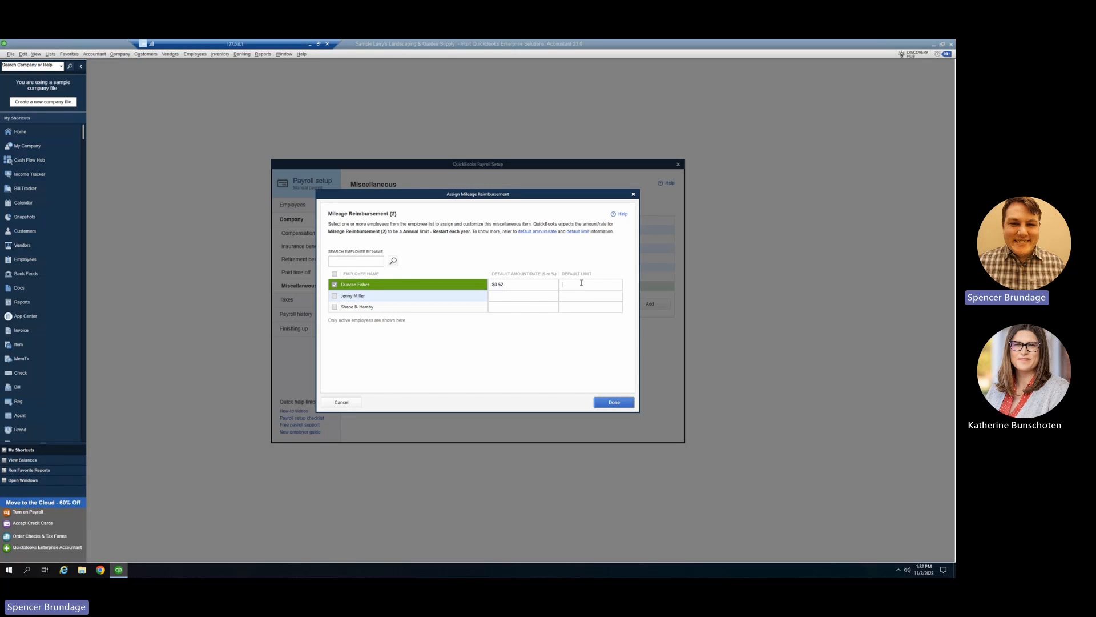
pyautogui.write('1000')
pyautogui.click(614, 403)
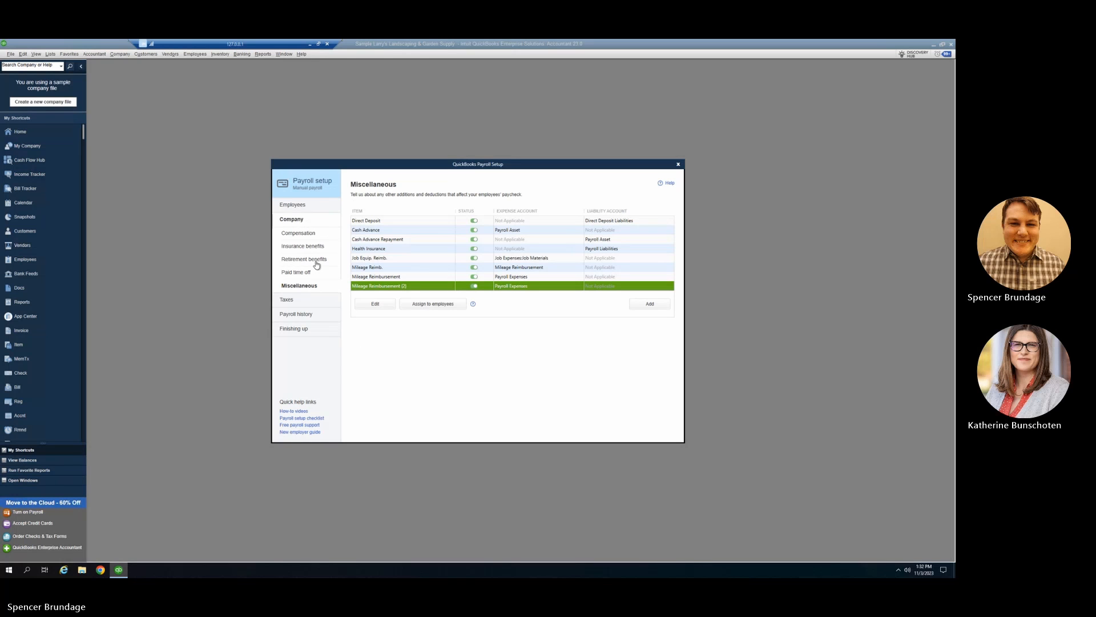
# Go to the federal tax setup and consult the help steps for changing a federal tax rate, keeping the help beside the setup
pyautogui.click(316, 301)
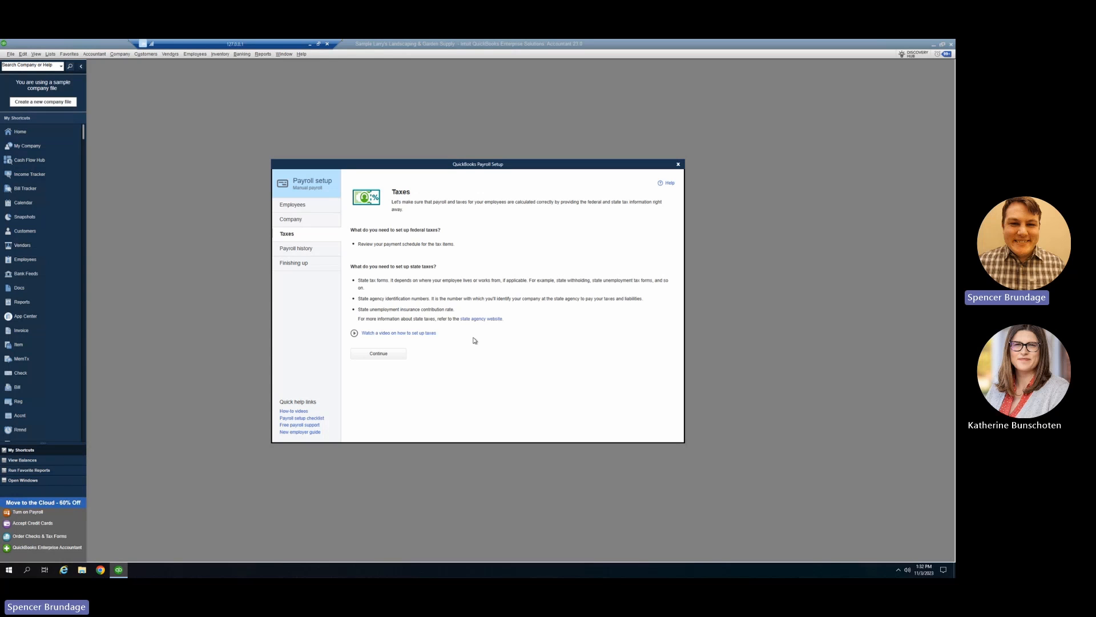
pyautogui.click(380, 354)
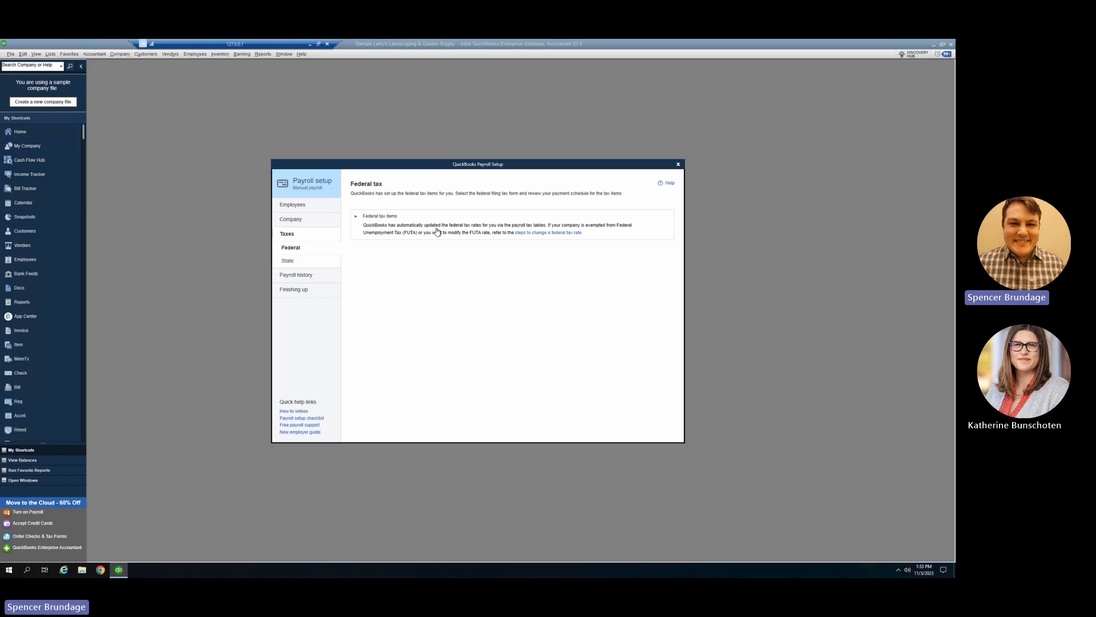
pyautogui.click(548, 234)
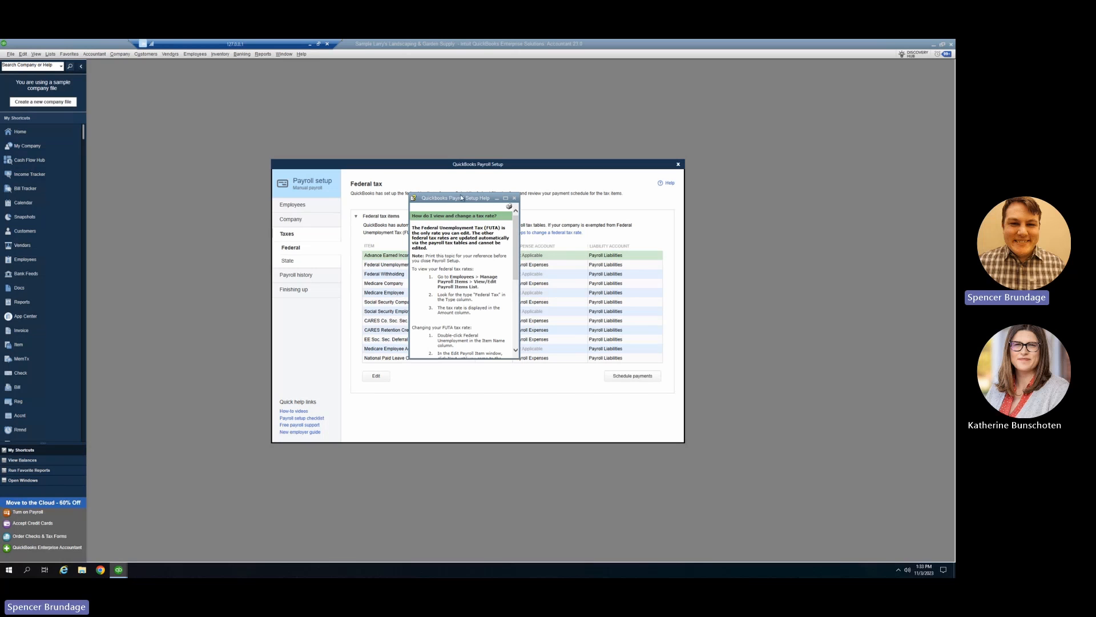
pyautogui.moveTo(461, 198); pyautogui.dragTo(741, 167)
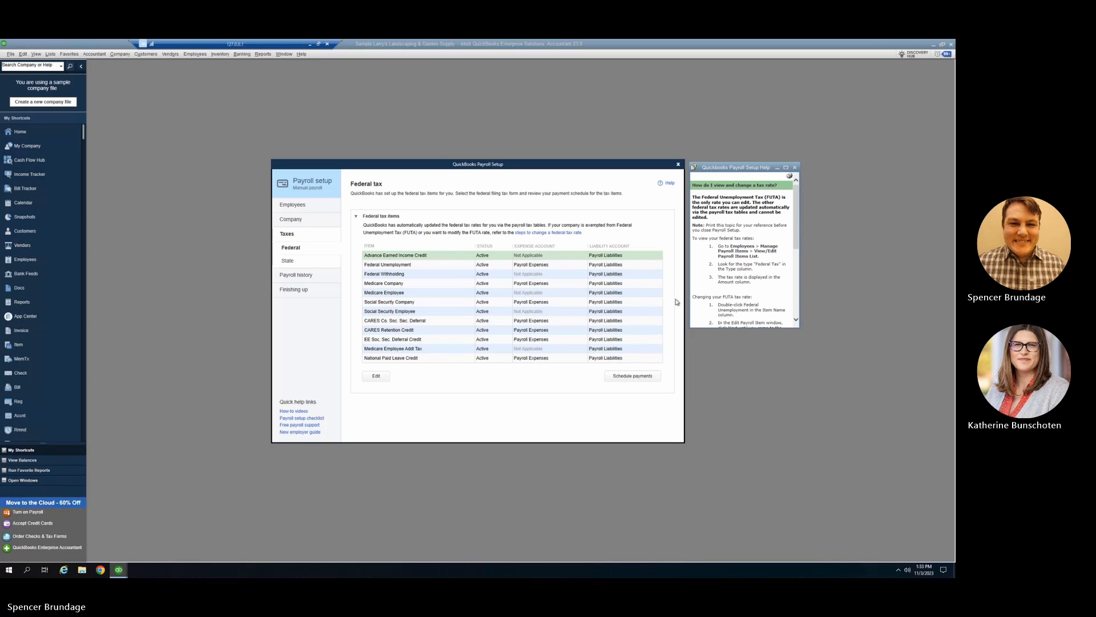
# Try a custom deposit frequency of After payroll, 0 days after the paycheck date, for the scheduled Federal 941/944/943 payments
pyautogui.click(624, 376)
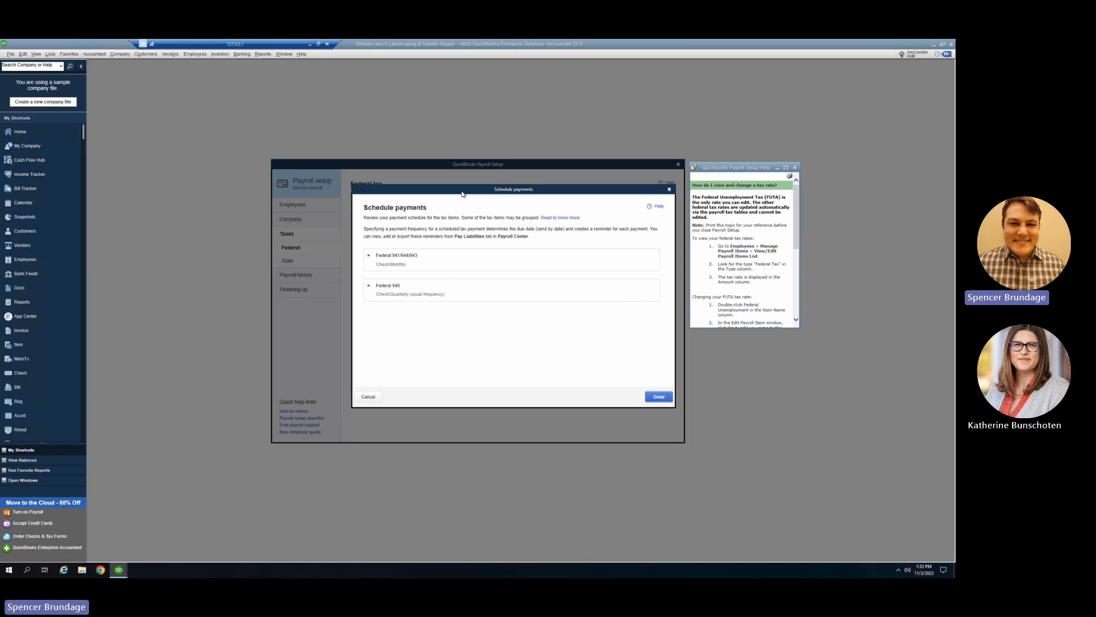
pyautogui.click(419, 267)
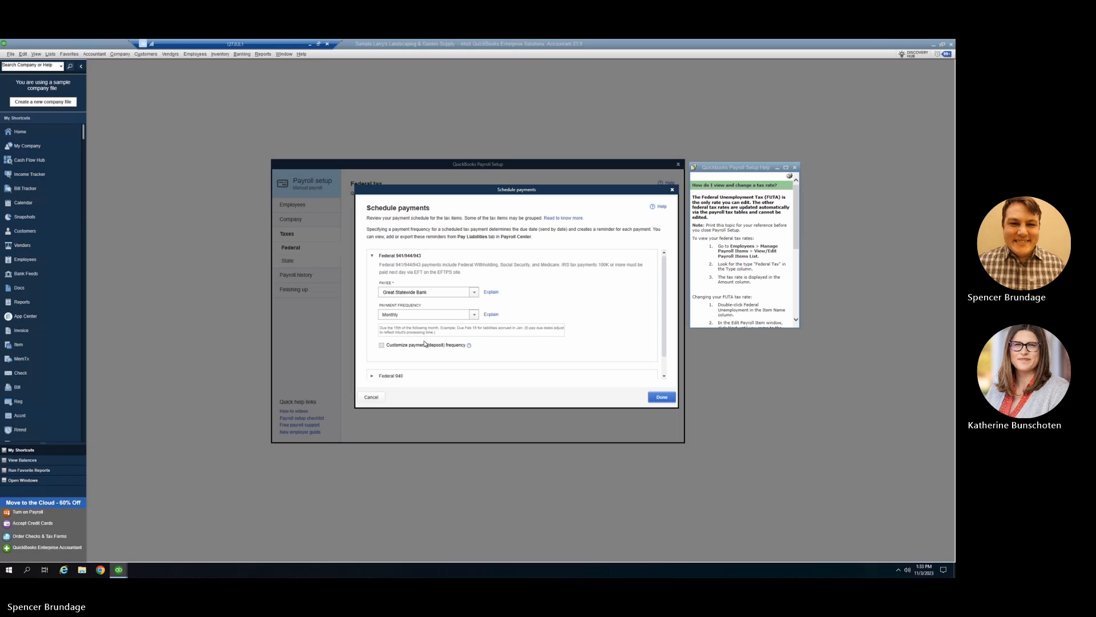
pyautogui.click(382, 345)
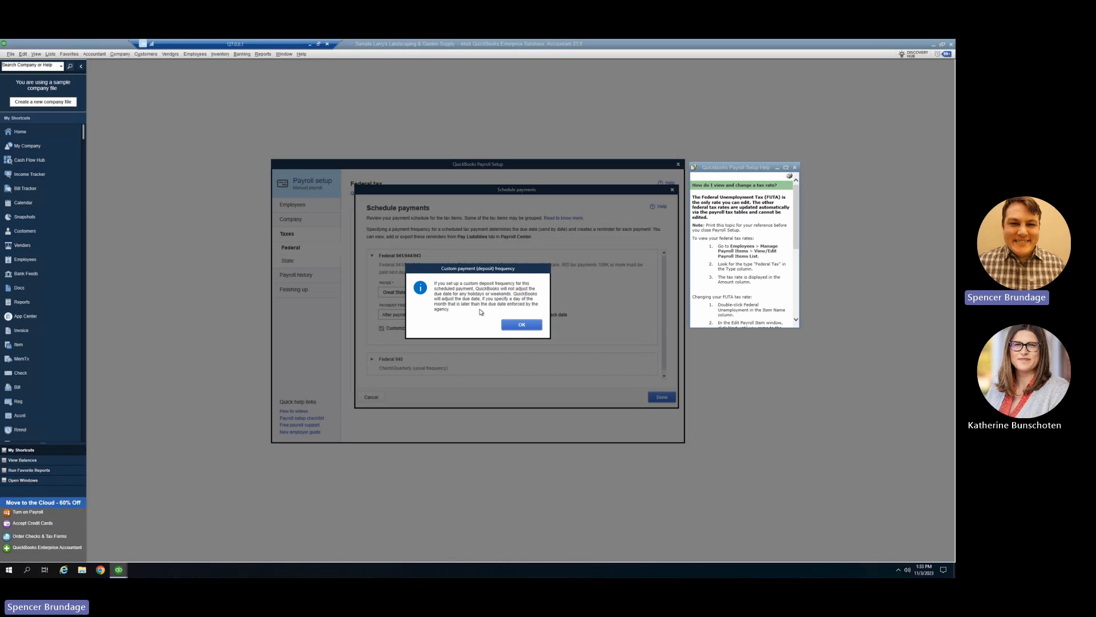
pyautogui.click(523, 327)
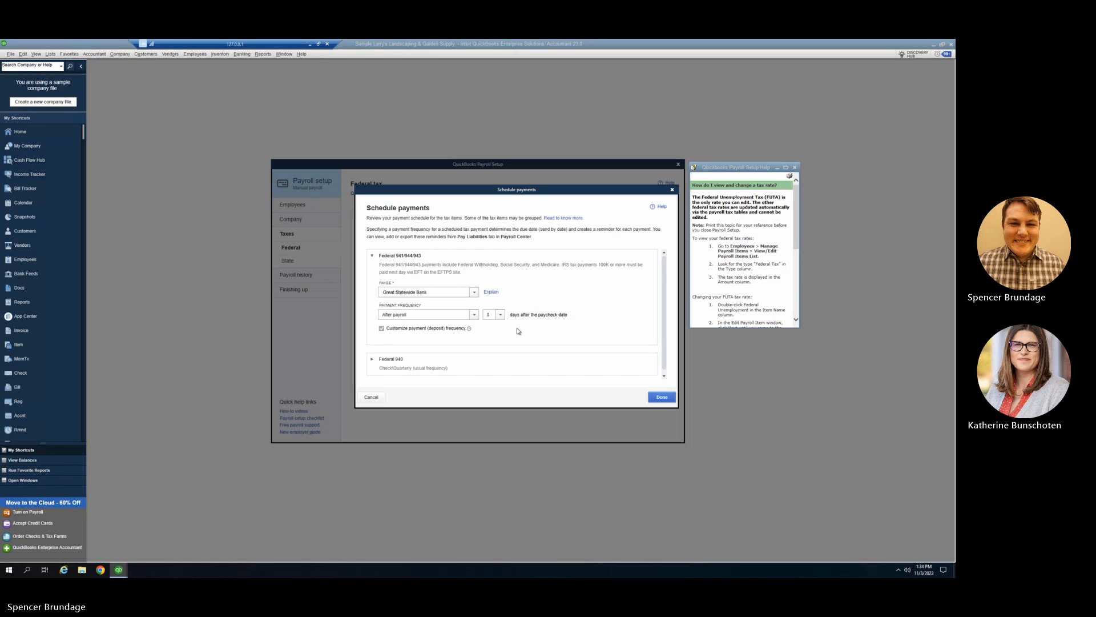
pyautogui.click(475, 315)
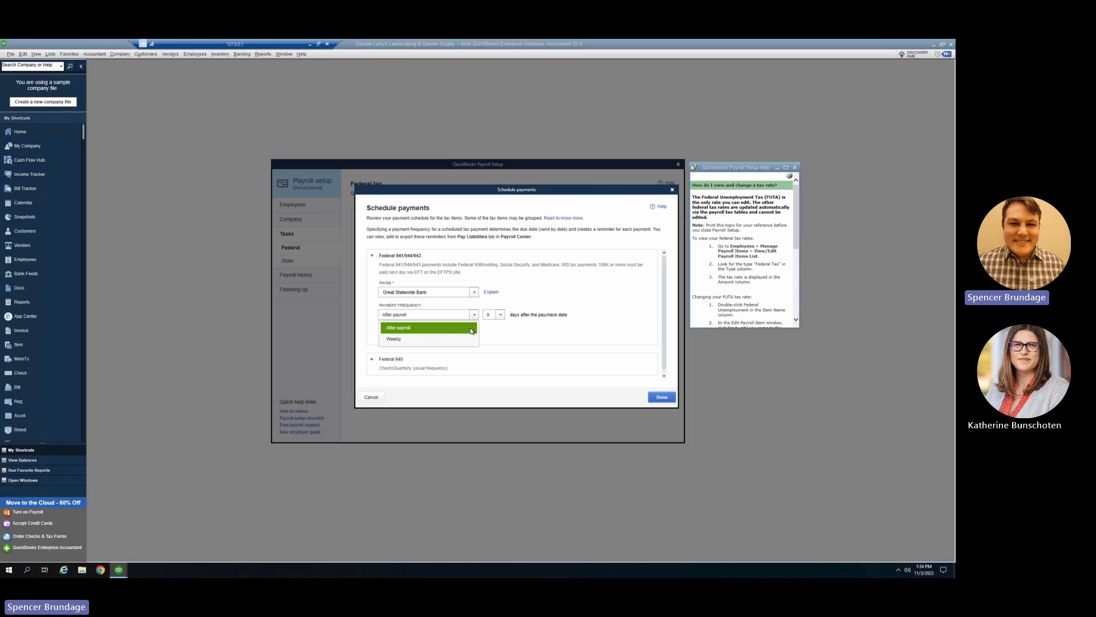
pyautogui.click(500, 315)
pyautogui.click(500, 316)
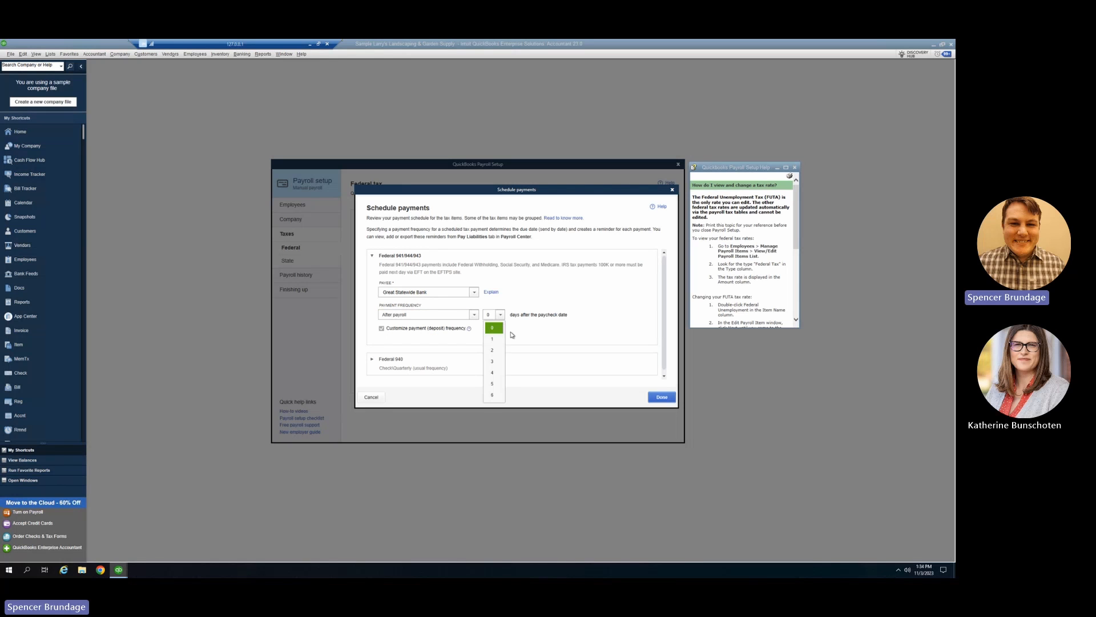
pyautogui.click(512, 333)
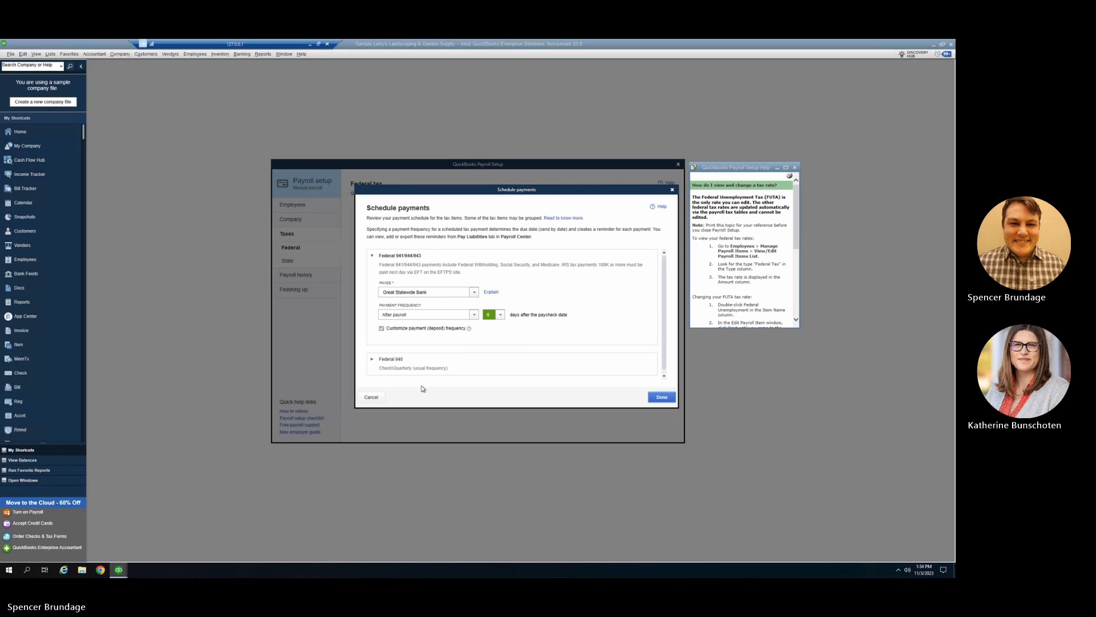
# Check the payee and payment frequency of the Federal 940 payments, and leave the federal payment schedule without saving changes
pyautogui.scroll(-1, 457, 370)
pyautogui.click(454, 369)
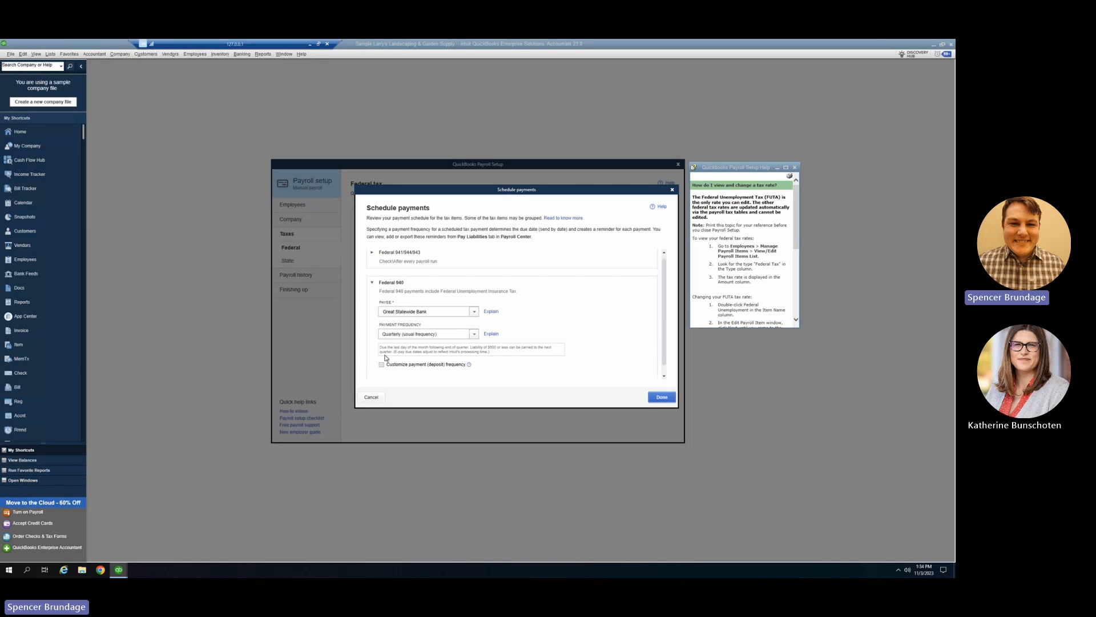
pyautogui.click(378, 404)
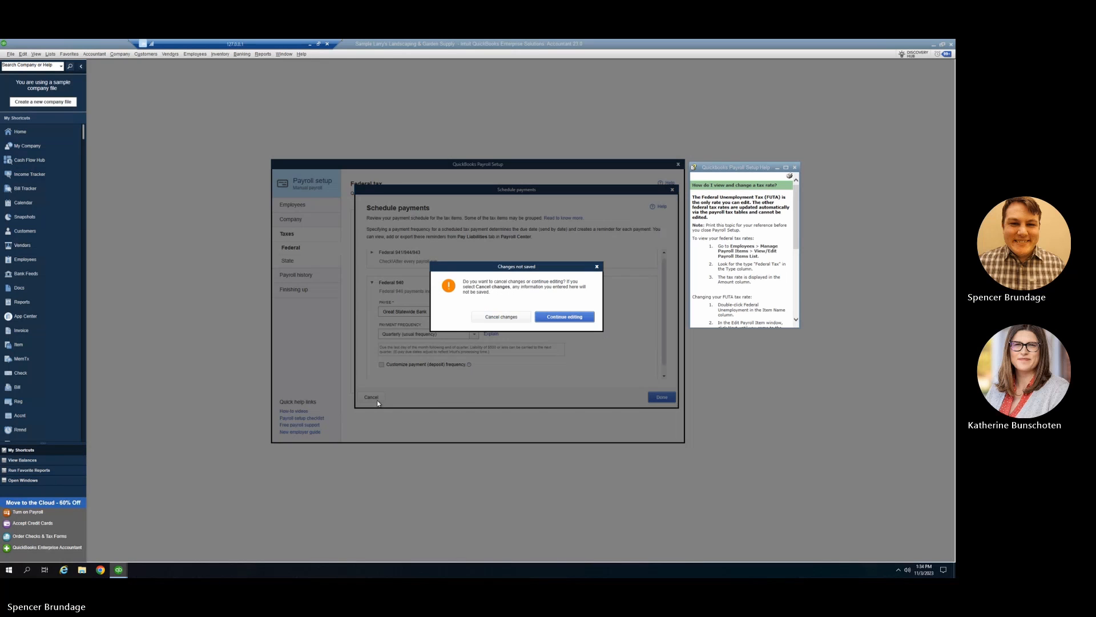
pyautogui.click(502, 317)
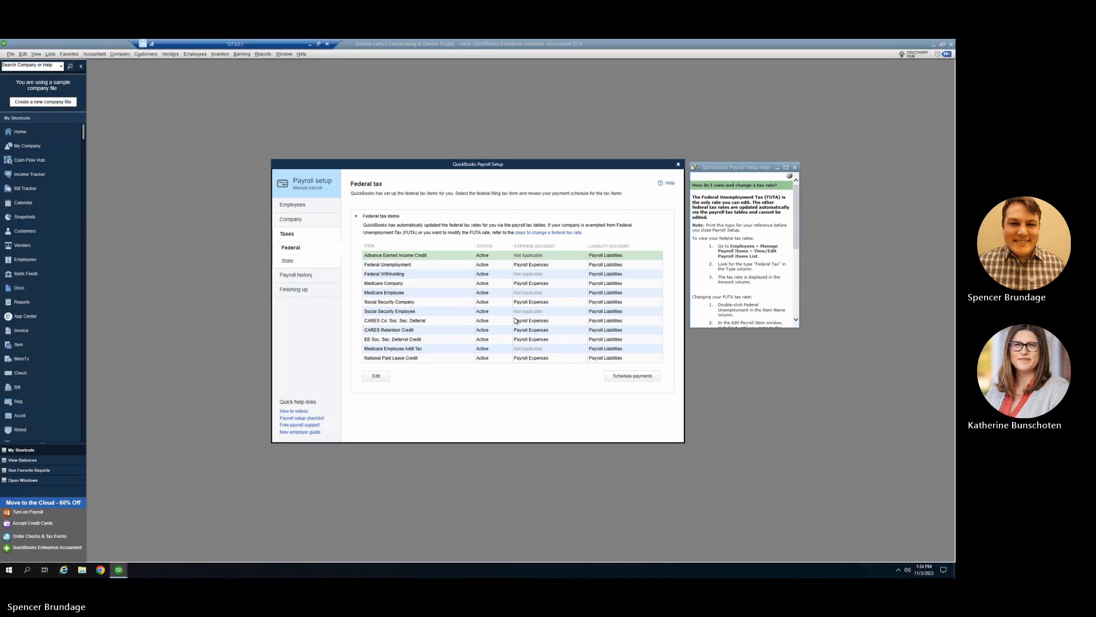
# Look through the California state tax items and check the settings of the CA - Withholding item
pyautogui.click(317, 264)
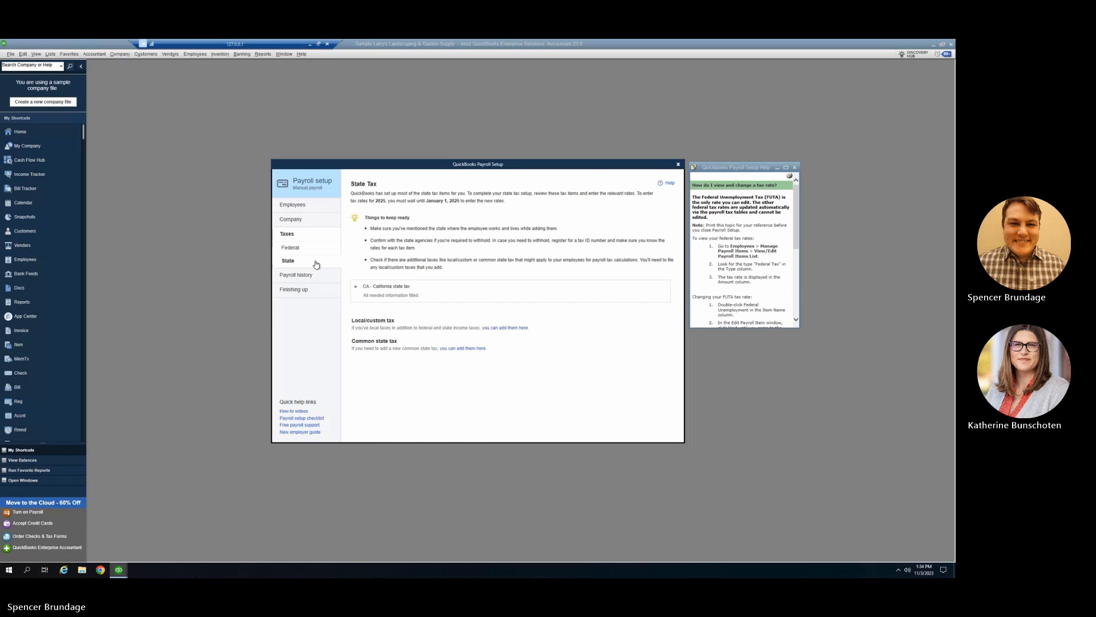
pyautogui.click(389, 288)
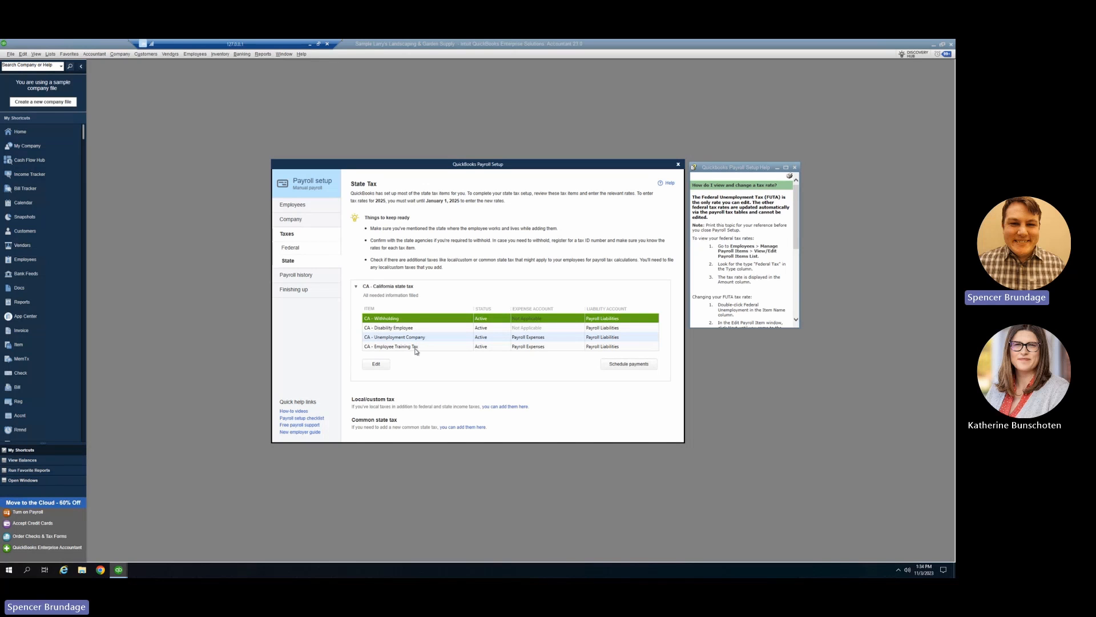
pyautogui.click(377, 364)
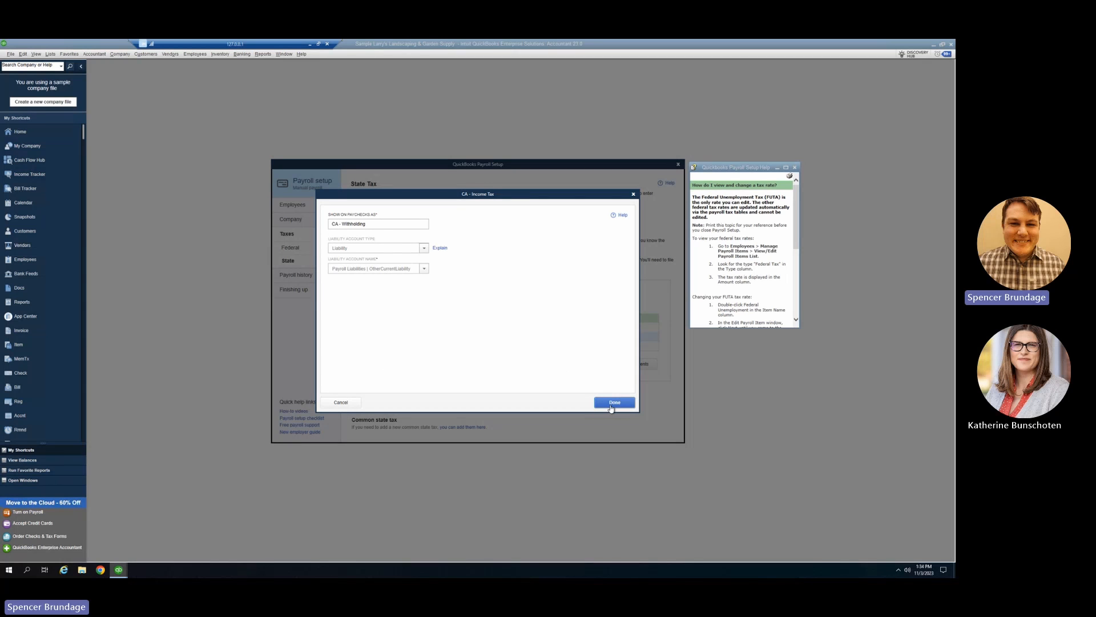
pyautogui.click(611, 407)
# Review the payment schedules for CA Withholding and Disability Insurance and for CA UI and Employment Training Tax
pyautogui.click(631, 367)
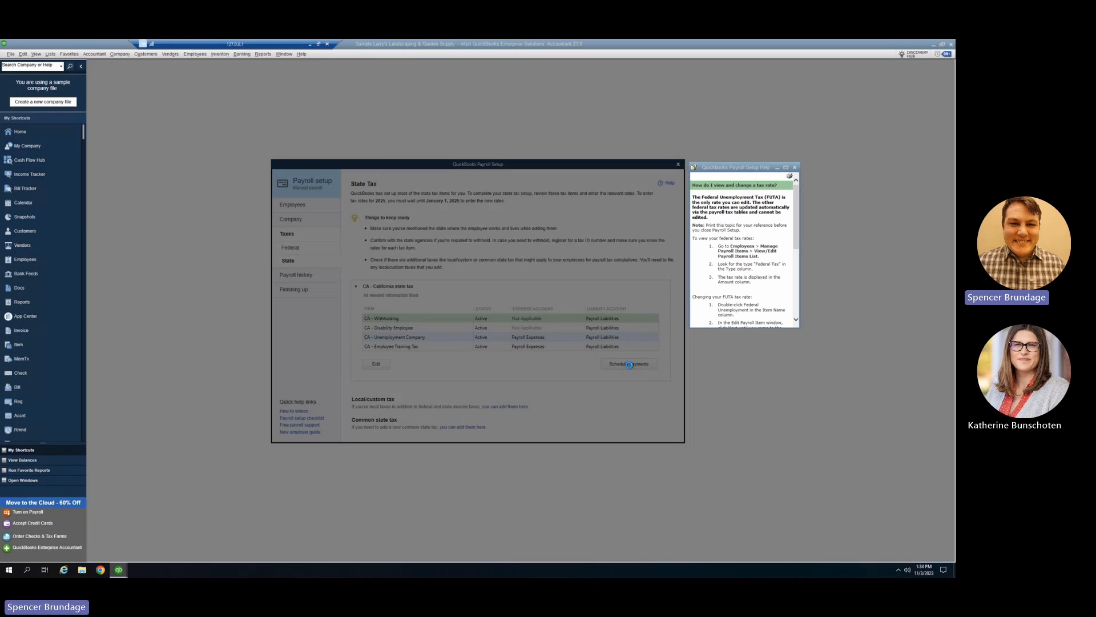
pyautogui.click(440, 270)
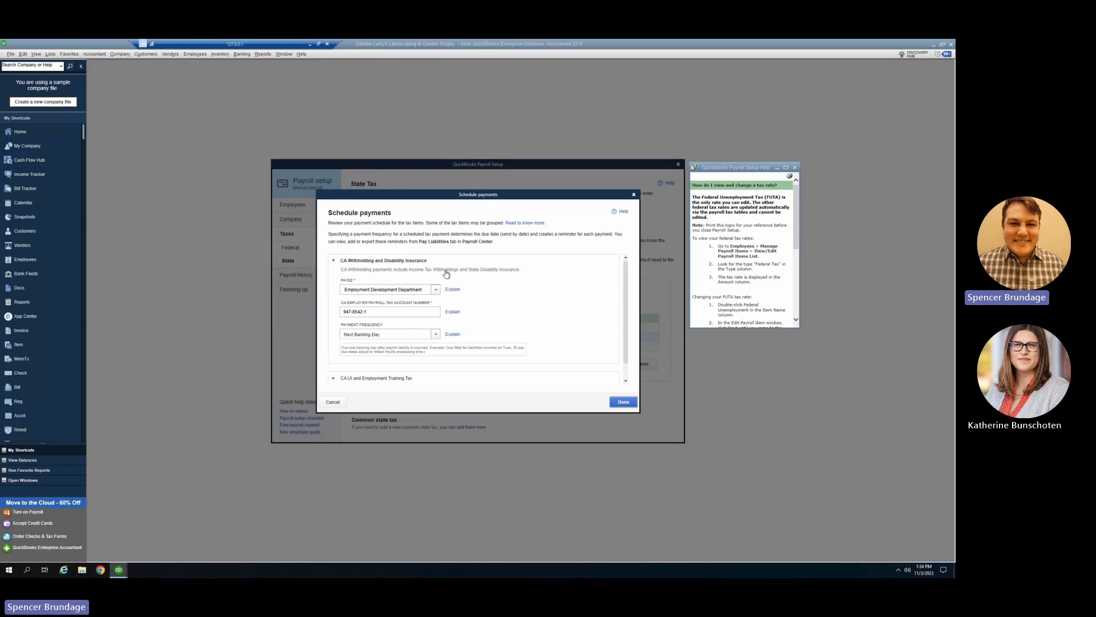
pyautogui.scroll(-1, 480, 312)
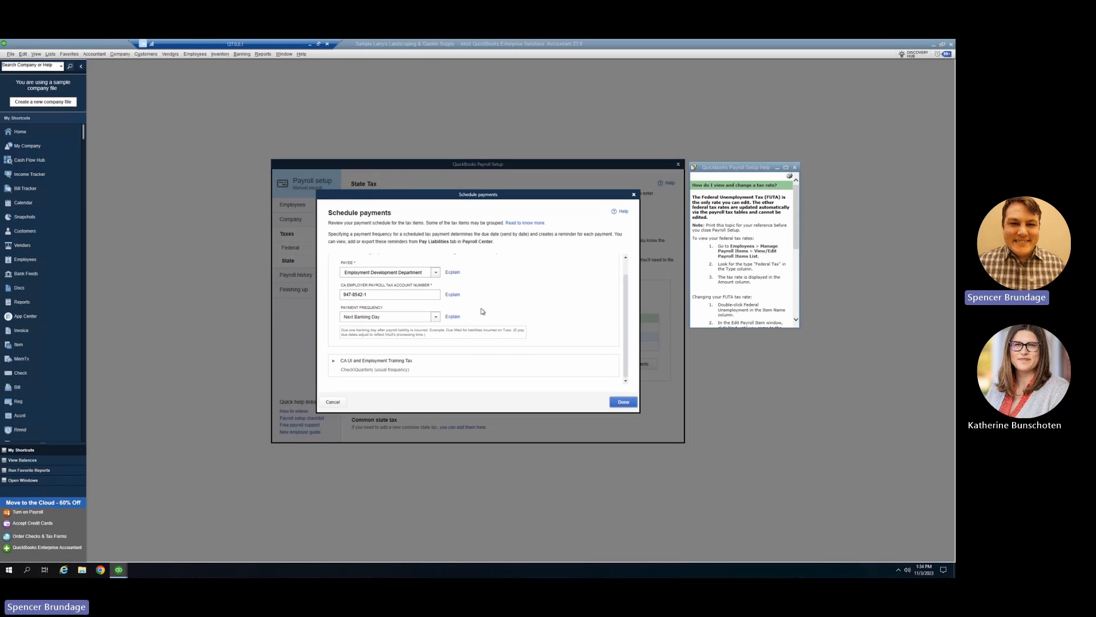
pyautogui.click(448, 366)
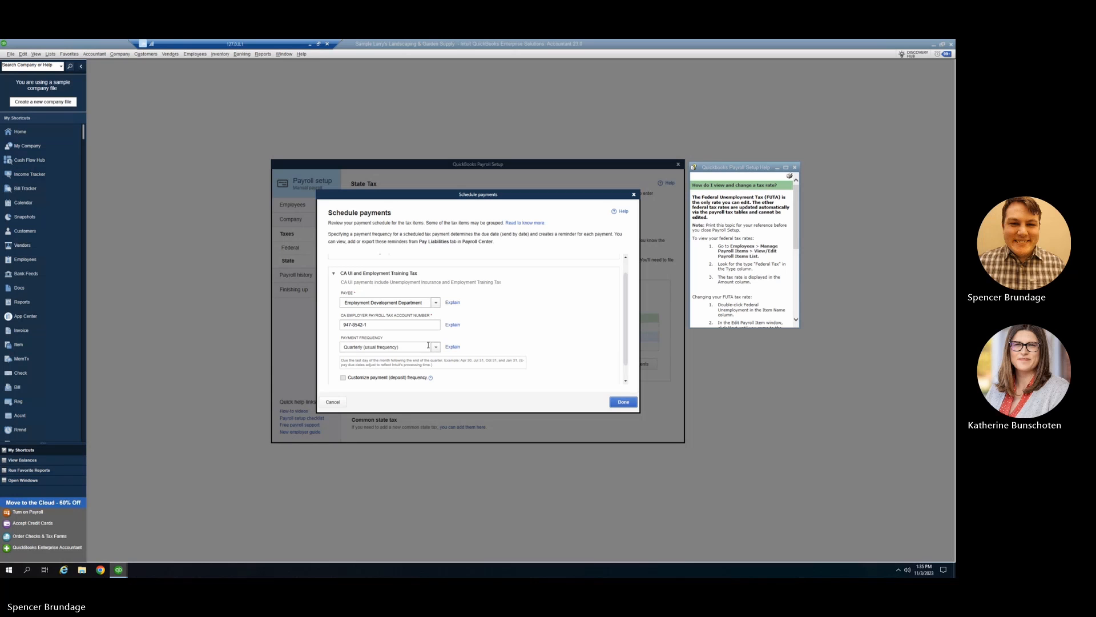
pyautogui.click(624, 403)
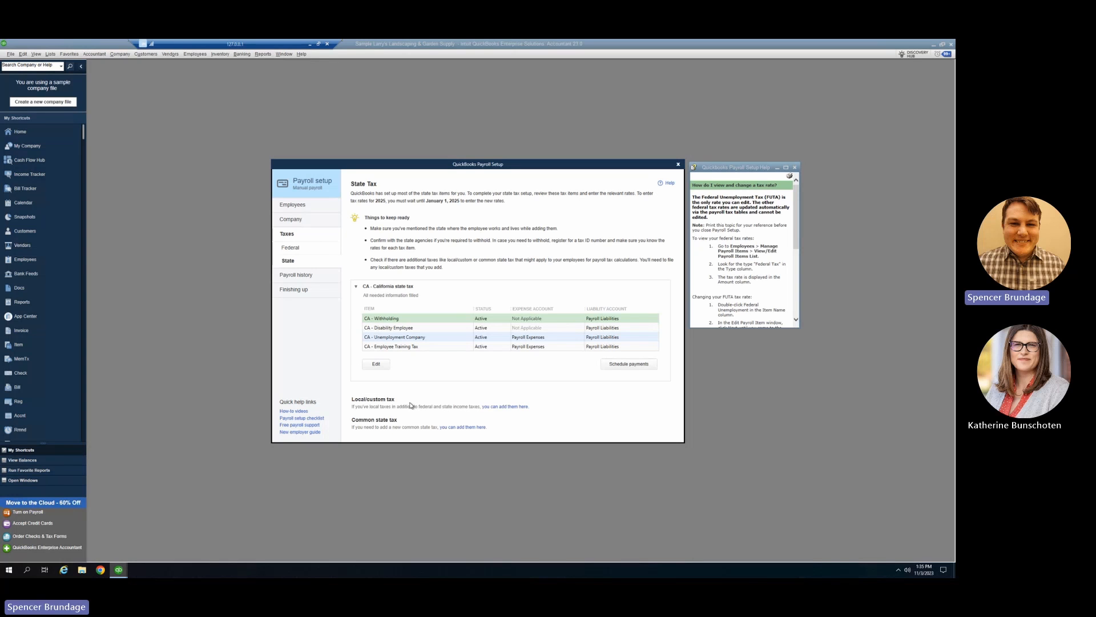
# Start a new local/custom tax paid by Employee, keeping the name Employee-Paid Tax, the Liability account type and the Payroll Liabilities account
pyautogui.click(506, 408)
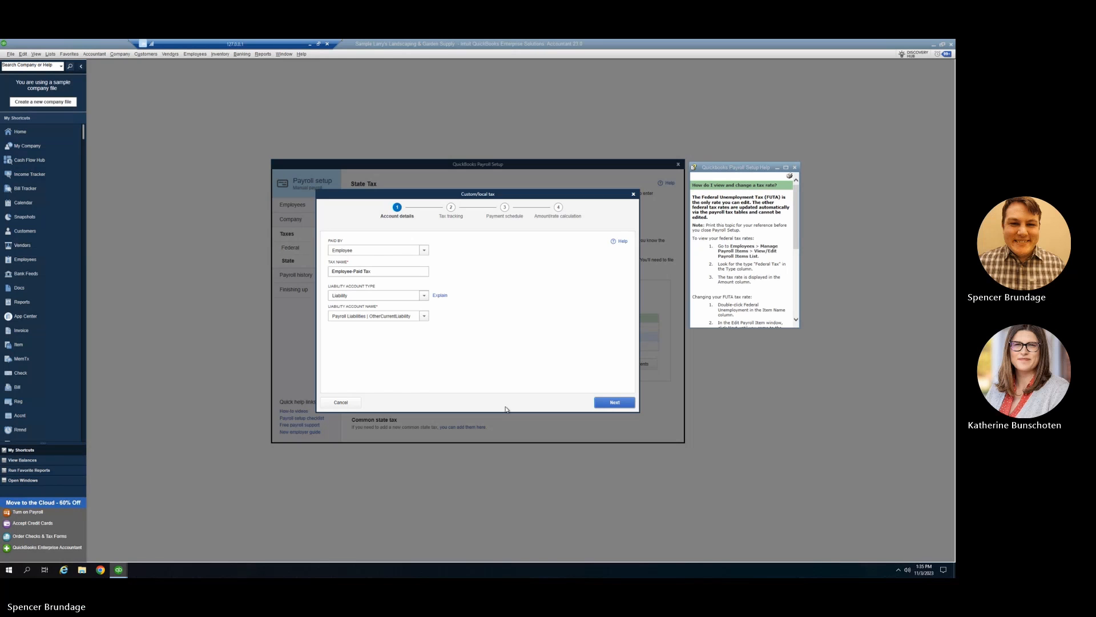
pyautogui.click(424, 251)
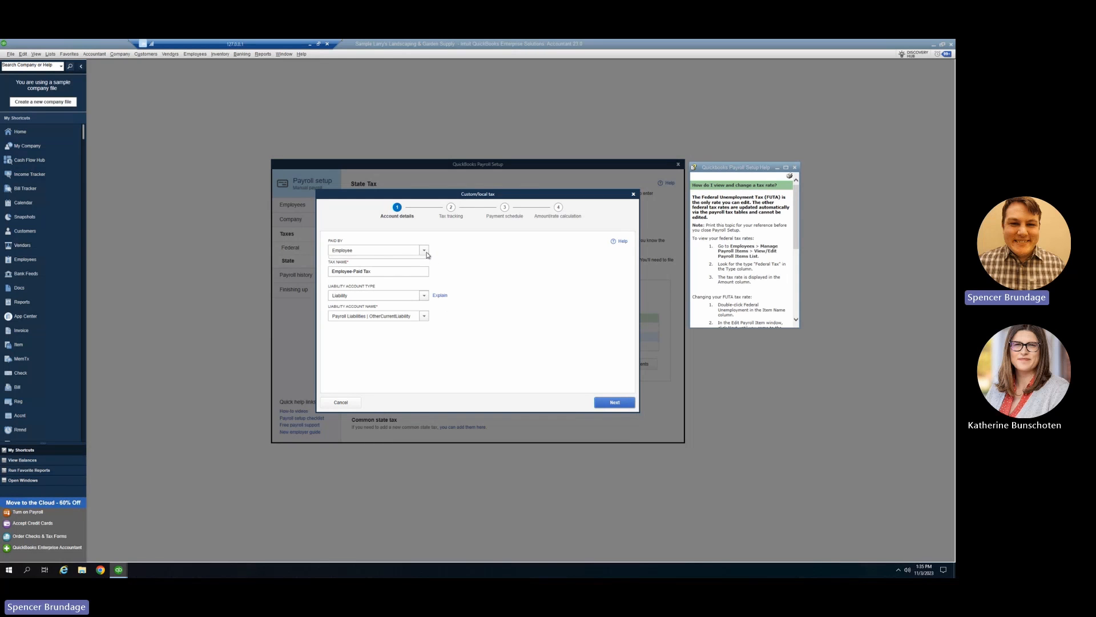
pyautogui.click(468, 263)
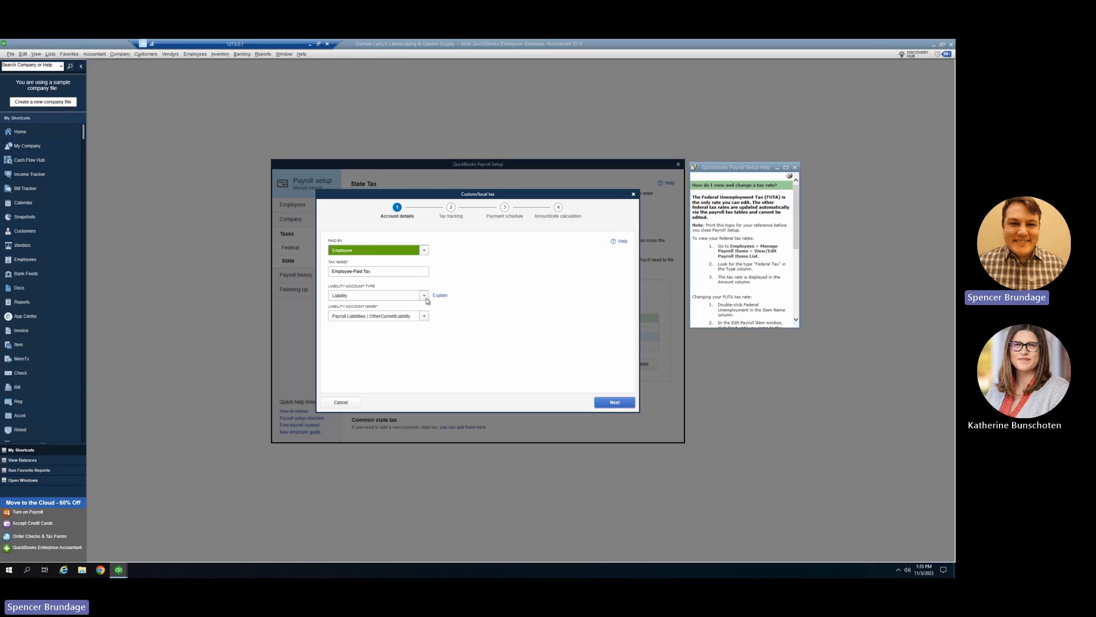
pyautogui.click(424, 296)
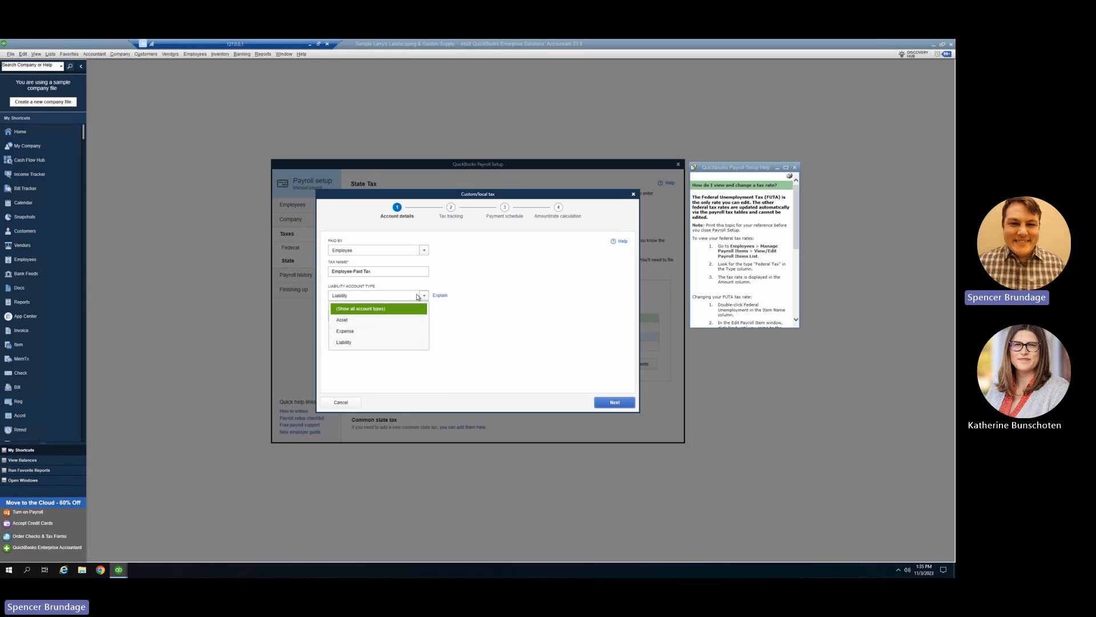
pyautogui.click(425, 297)
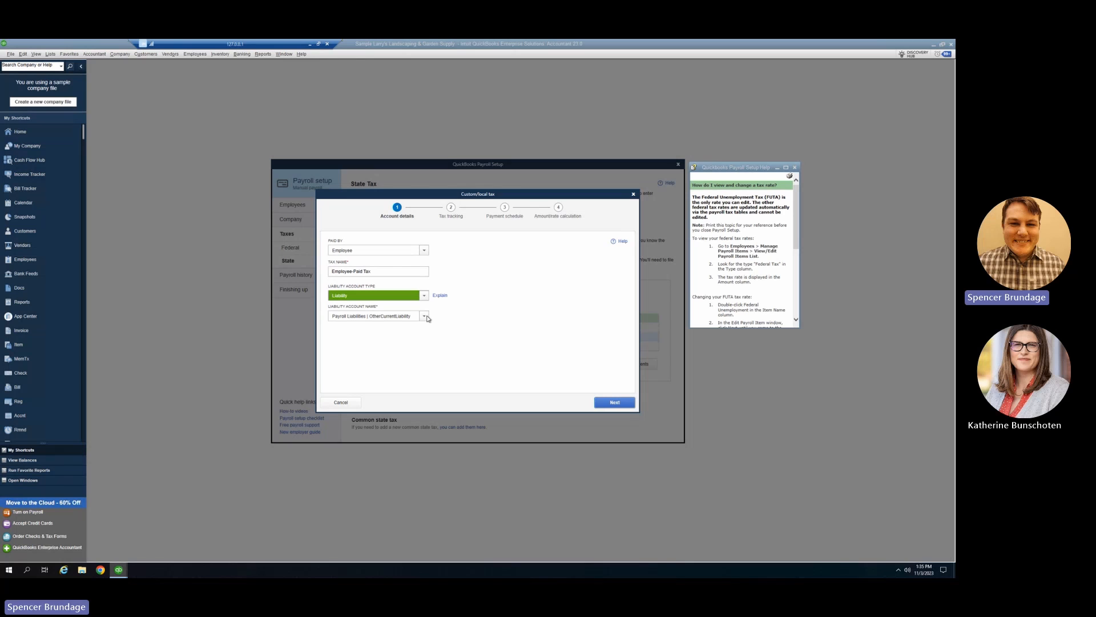
pyautogui.click(602, 403)
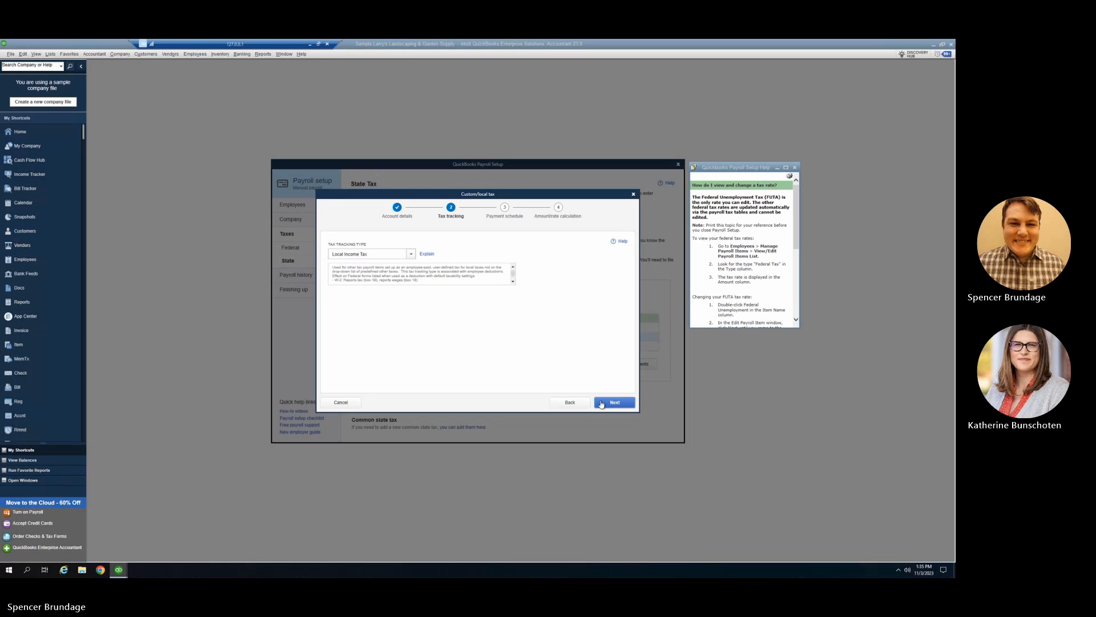
# Set the custom tax's tax tracking type to None and continue to its payment schedule
pyautogui.click(412, 256)
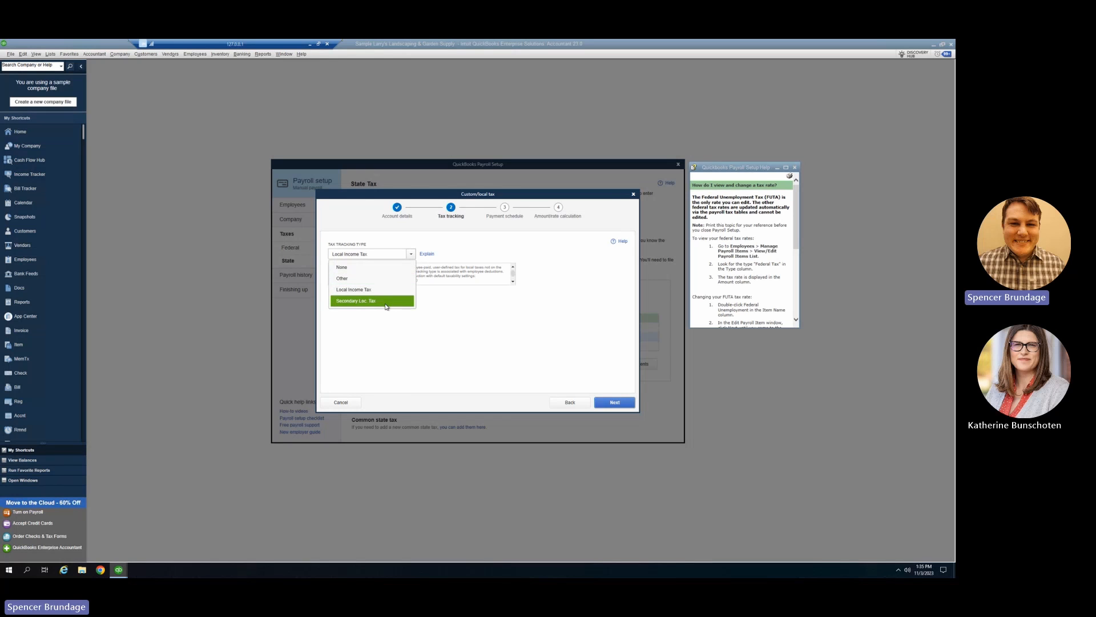
pyautogui.click(400, 270)
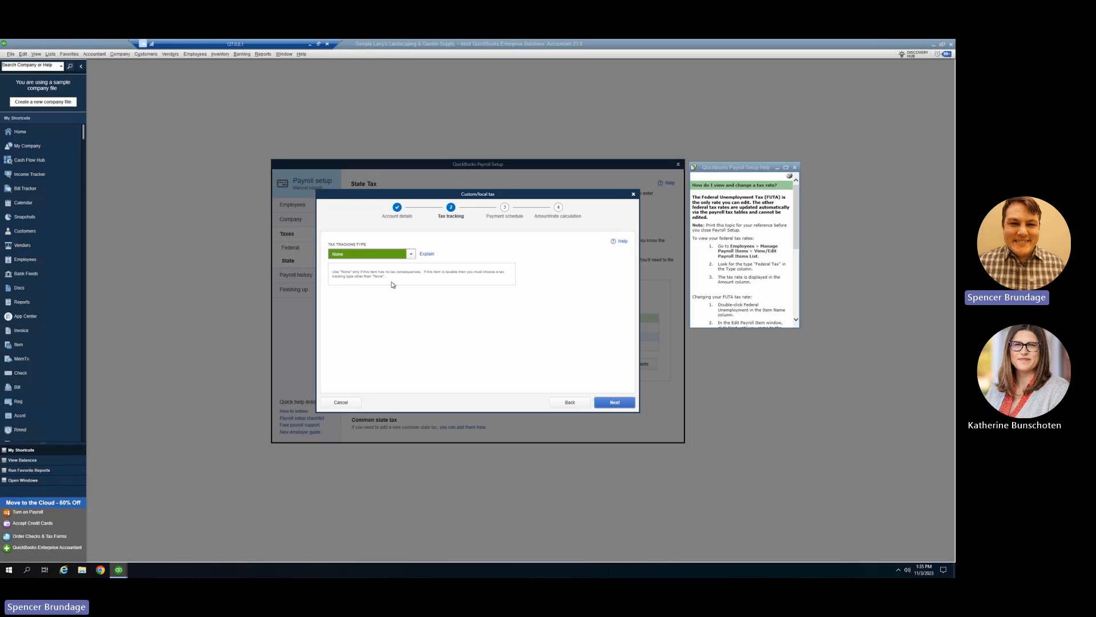
pyautogui.click(615, 403)
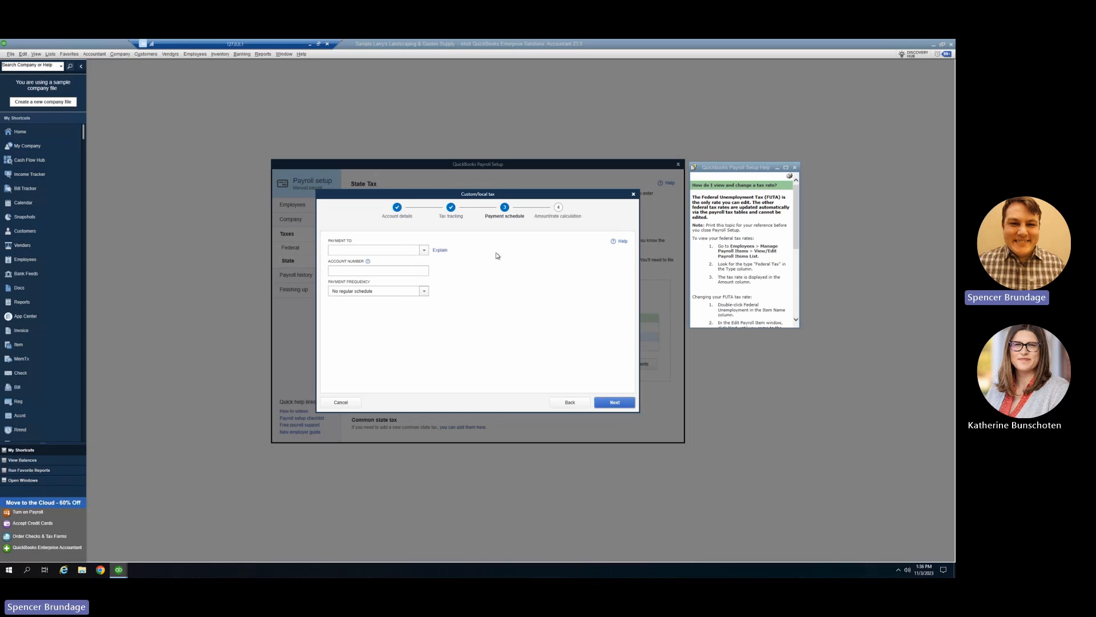
# Set the custom tax's payee to Bank of Anycity, enter the account number, and choose a Weekly payment frequency
pyautogui.moveTo(504, 198); pyautogui.dragTo(538, 221)
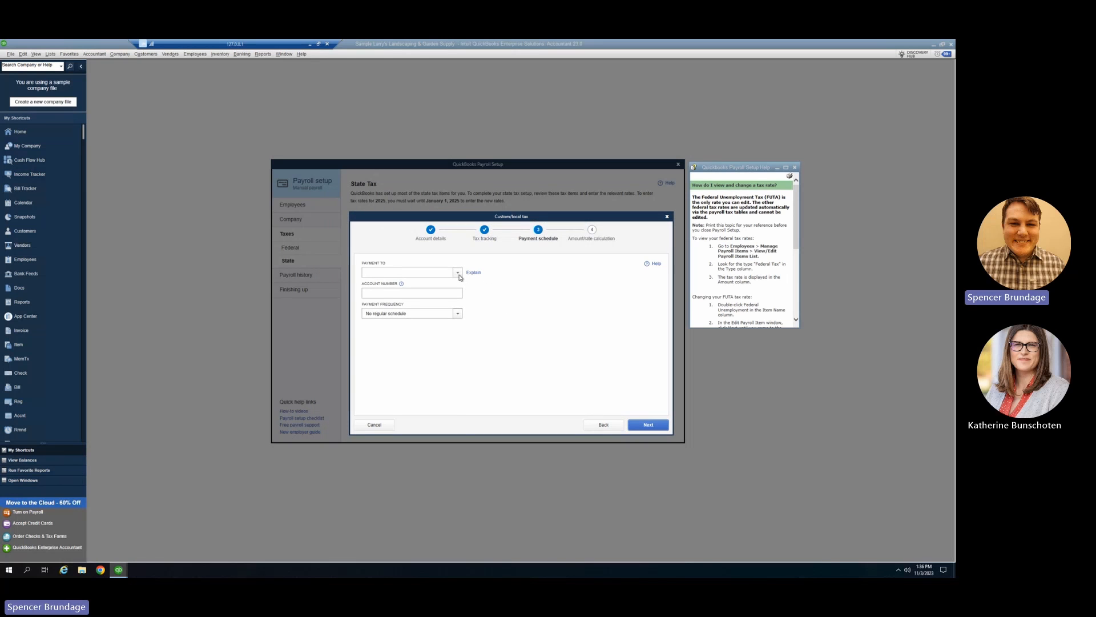
pyautogui.click(459, 274)
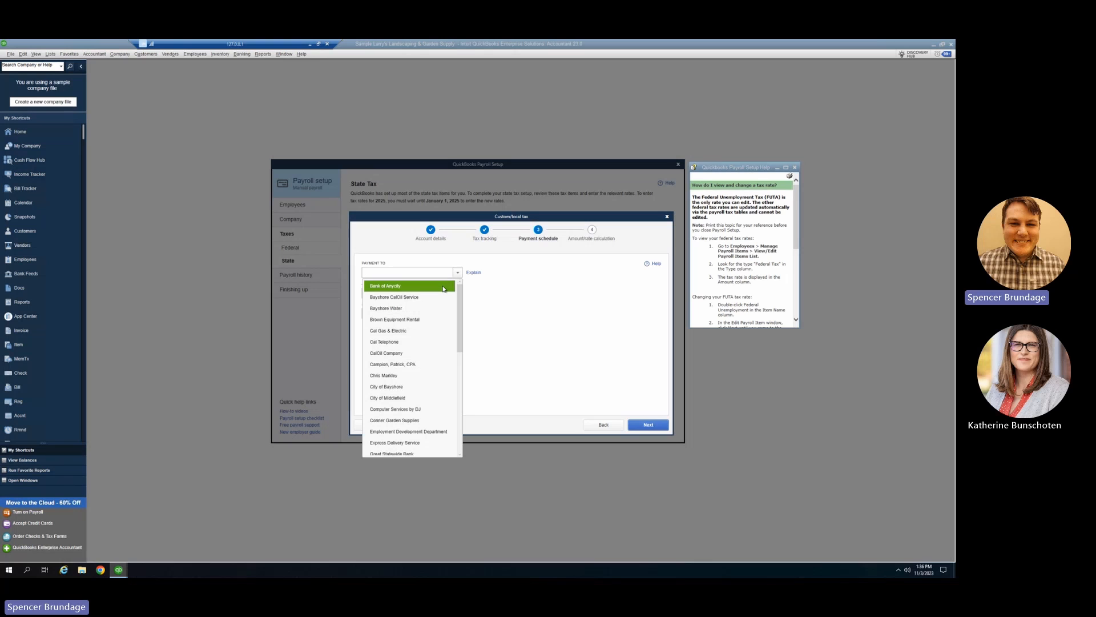
pyautogui.click(444, 287)
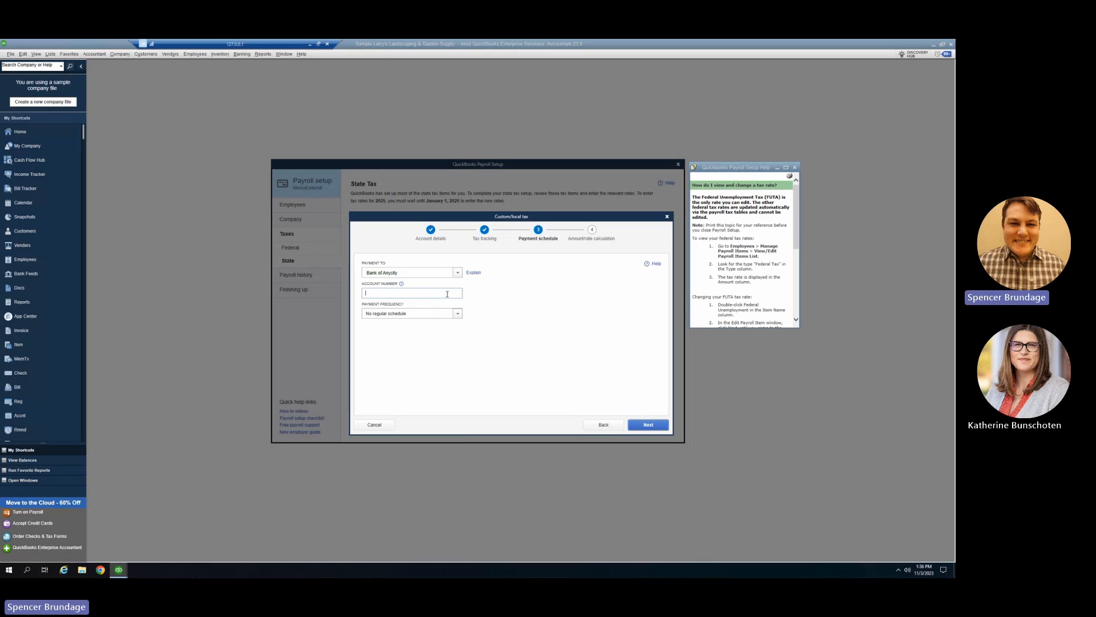
pyautogui.click(447, 293)
pyautogui.write('99-999999X')
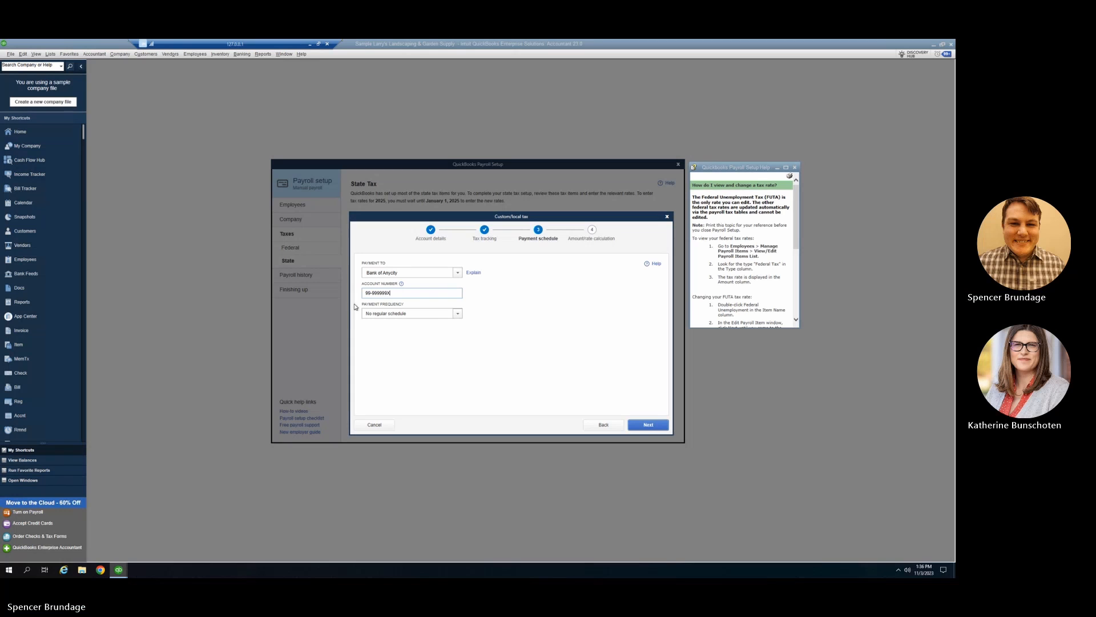
pyautogui.click(458, 314)
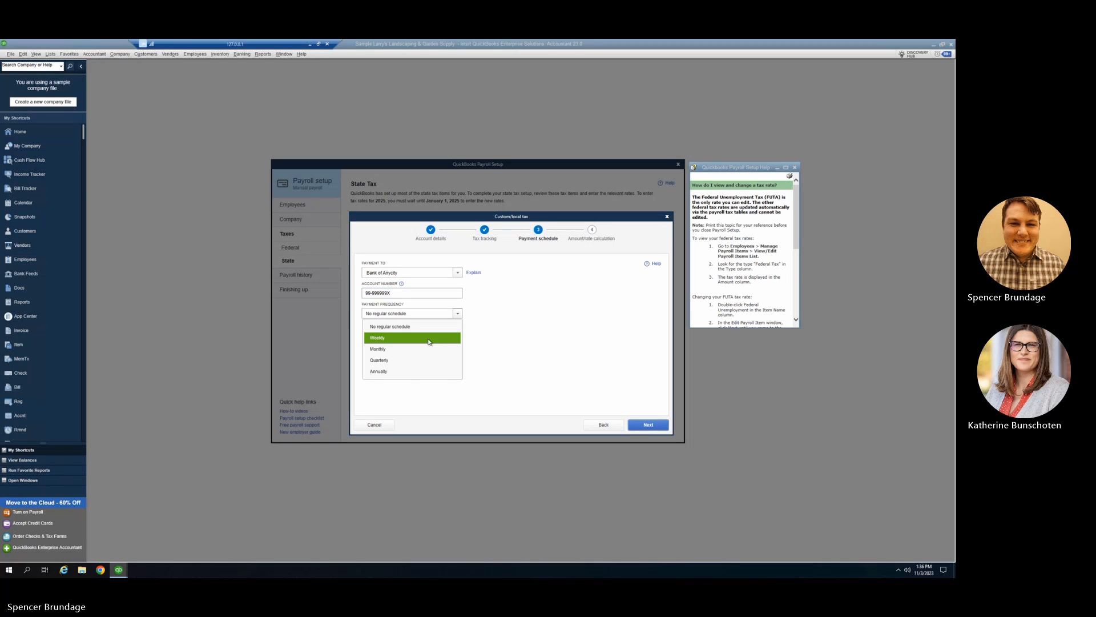
pyautogui.click(432, 338)
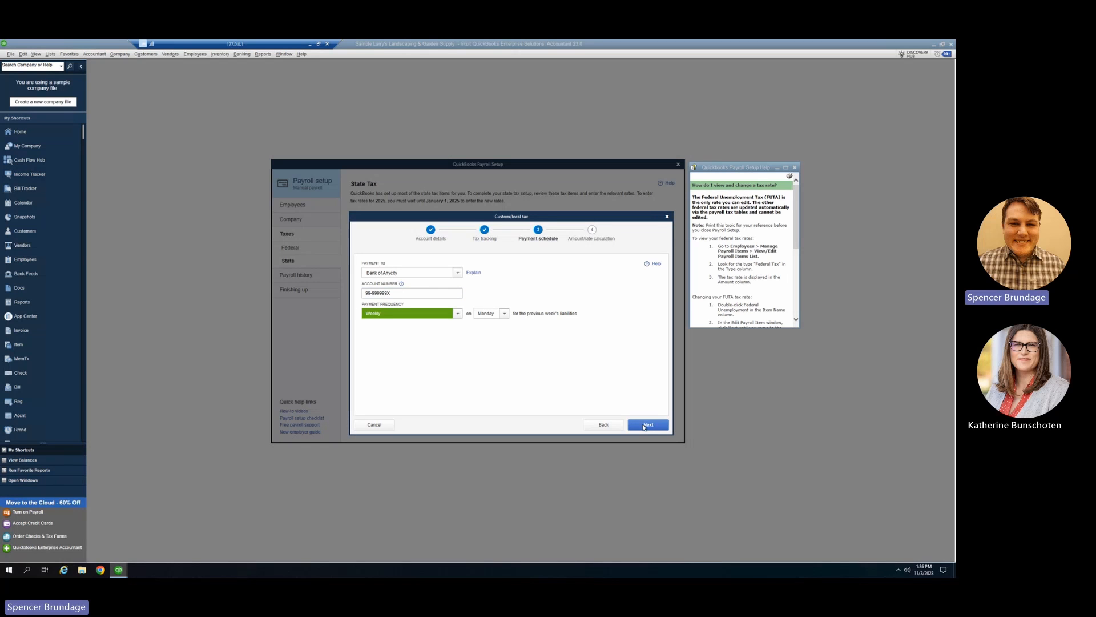
# Calculate the tax using compensation with an annual limit that restarts each year and a default limit of 1000, and finish the item
pyautogui.click(647, 428)
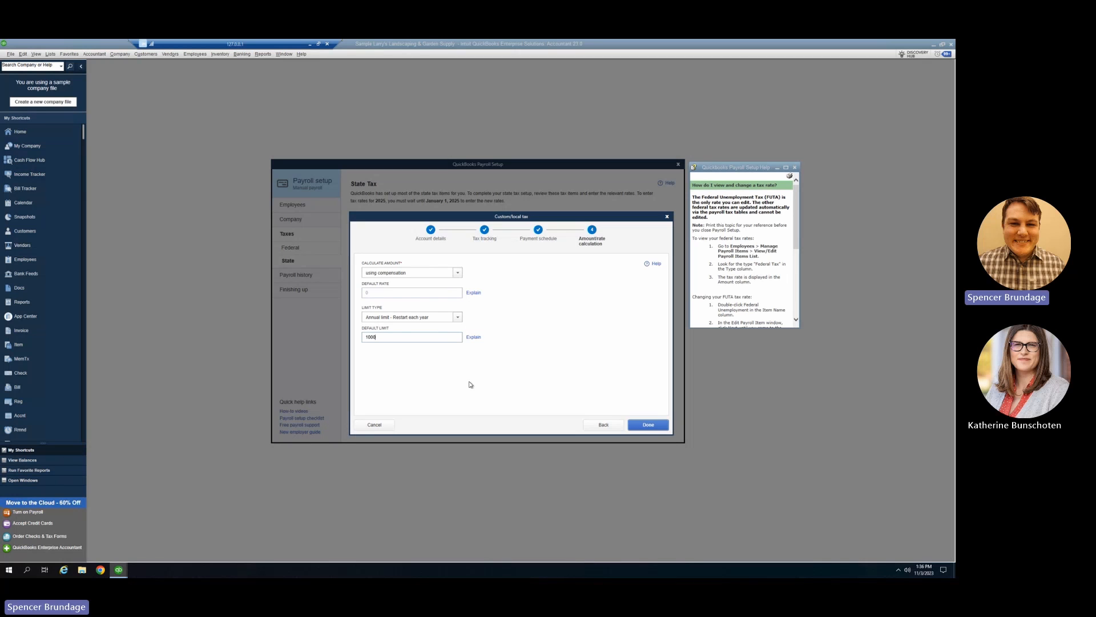
pyautogui.click(663, 430)
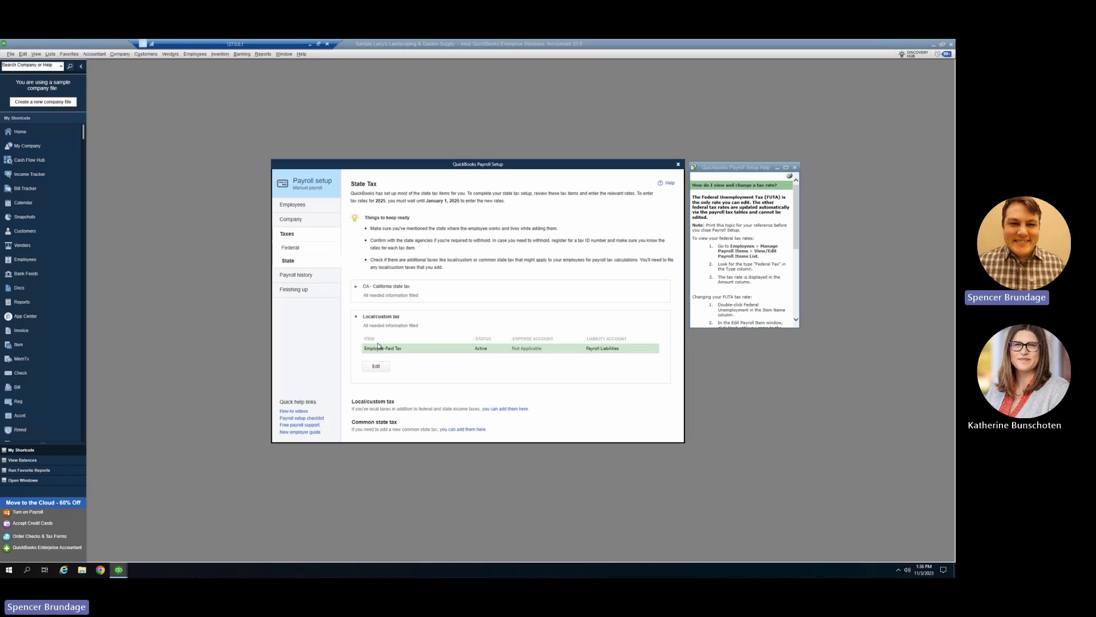
# Continue through the payroll history questions to the paychecks list and open the first listed employee's payroll history for editing
pyautogui.click(317, 277)
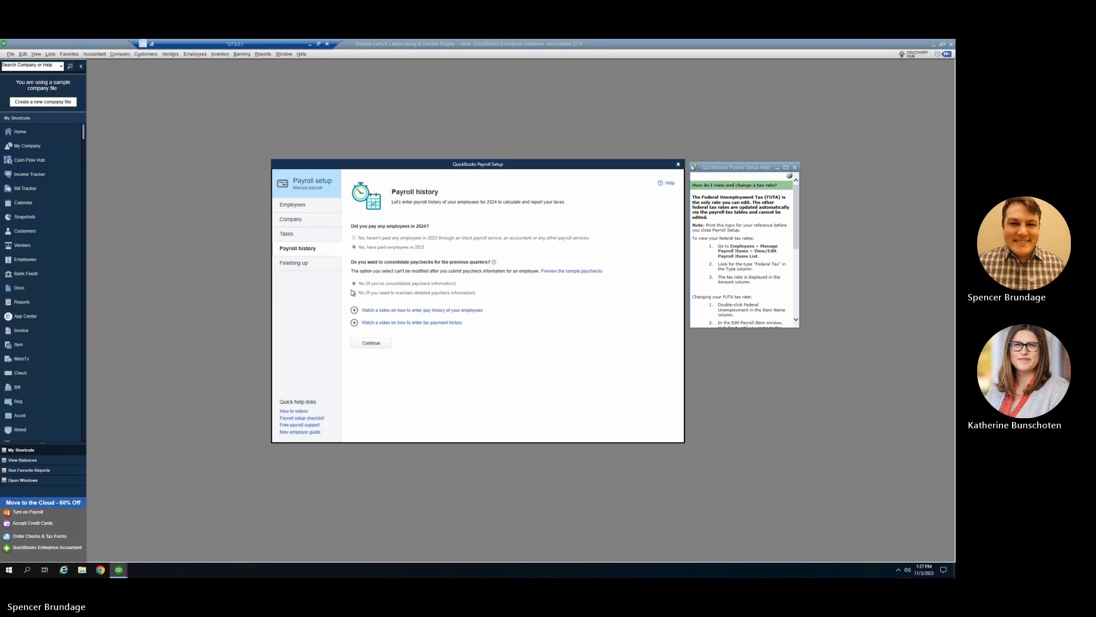
pyautogui.click(370, 344)
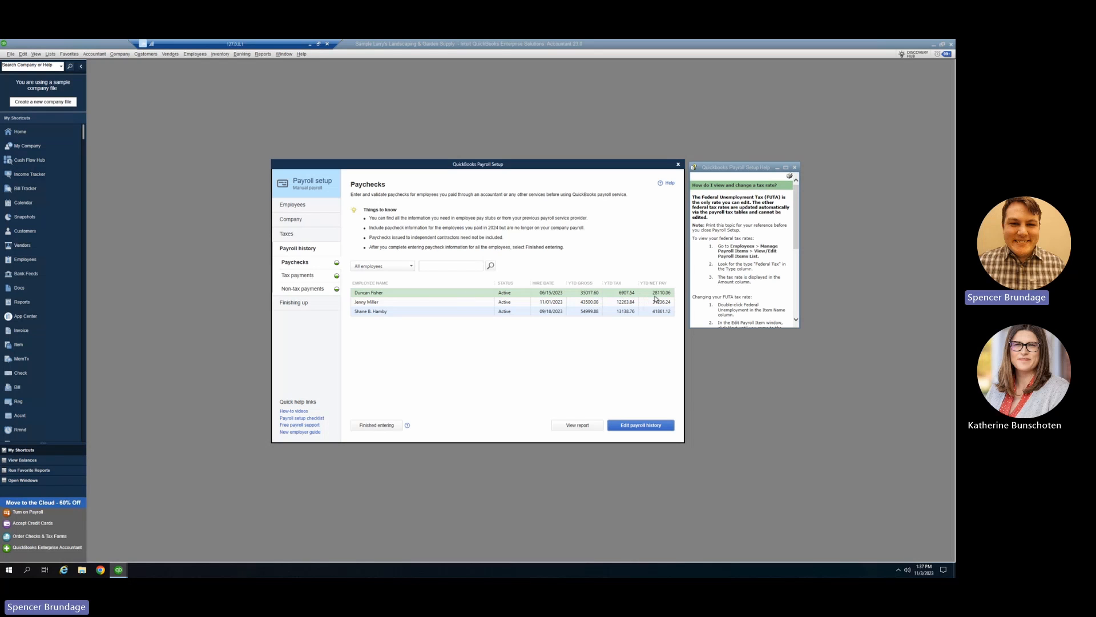
pyautogui.click(421, 295)
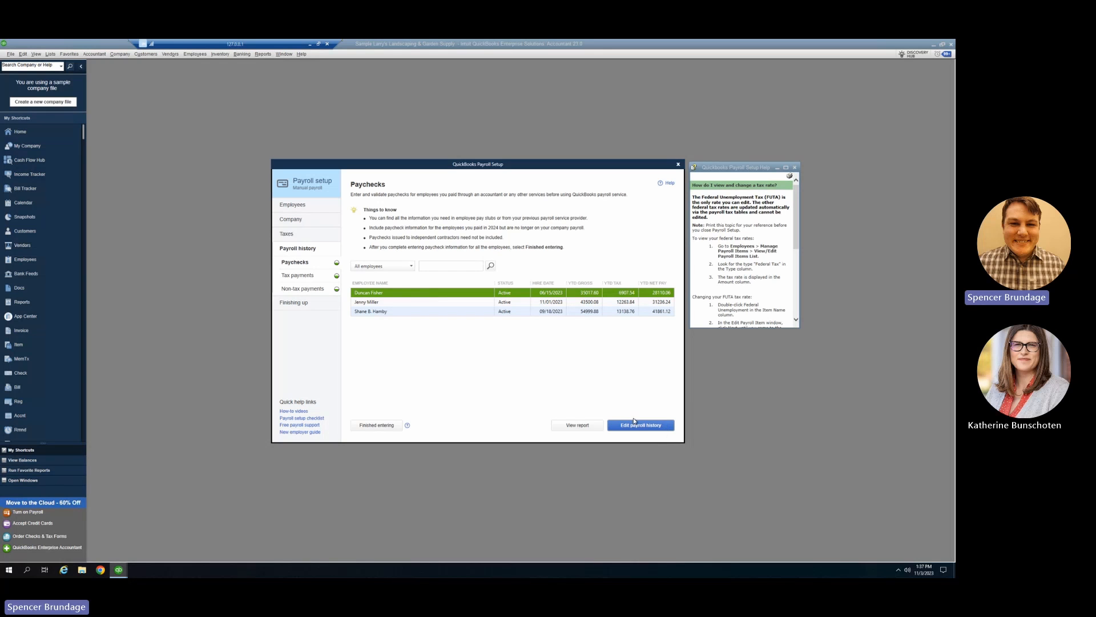
pyautogui.click(637, 426)
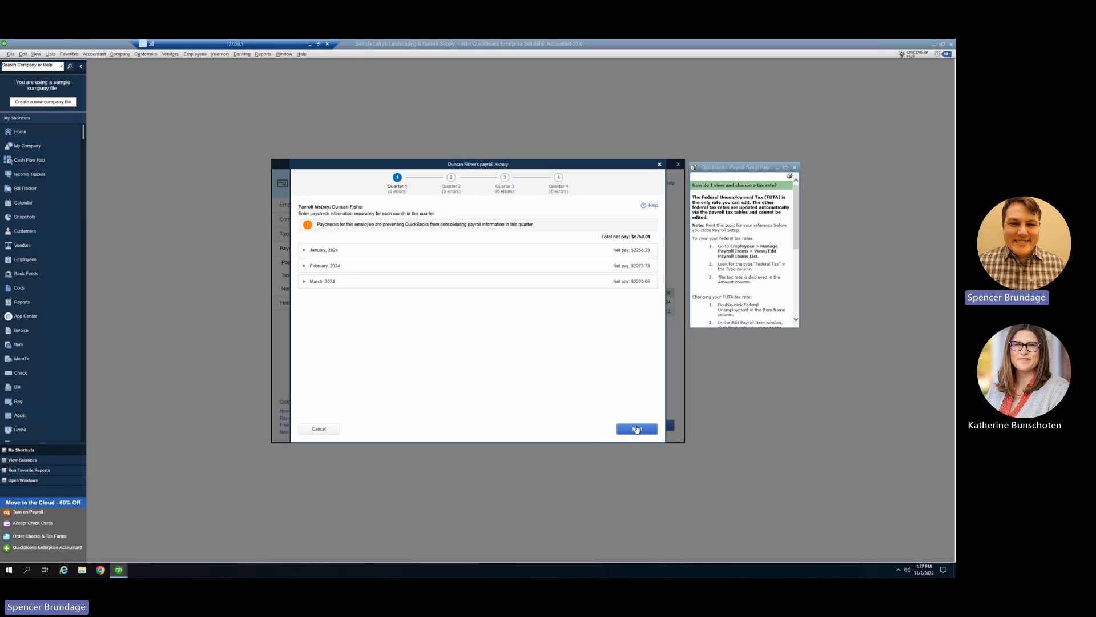
# Review the employee's January 2024 paychecks, from dates and gross earnings down to taxes and deductions
pyautogui.click(346, 253)
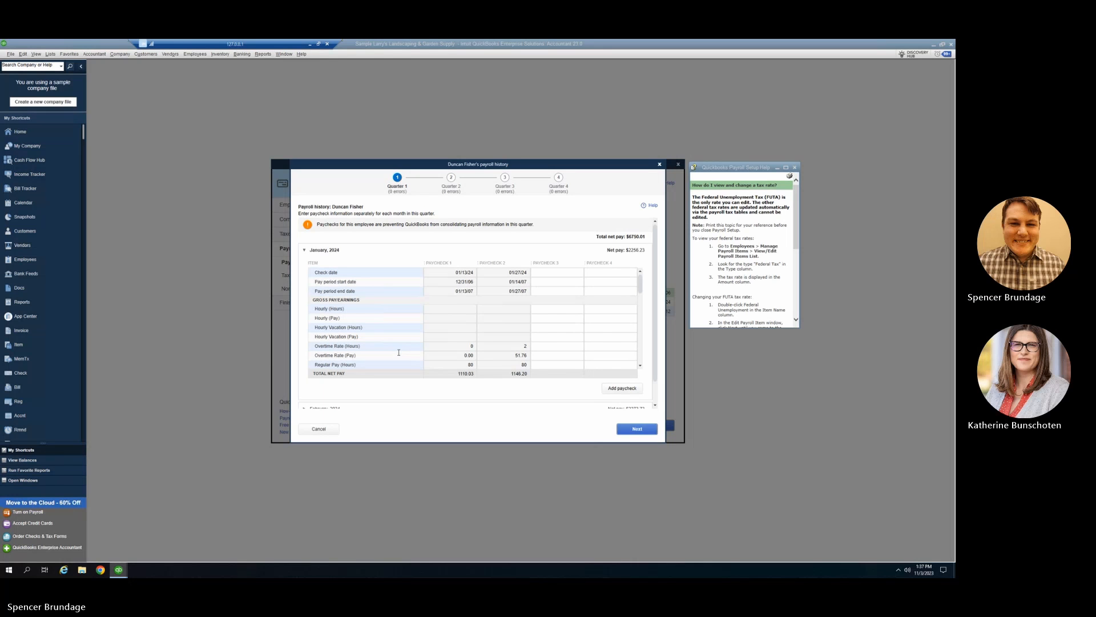
pyautogui.scroll(-3, 399, 352)
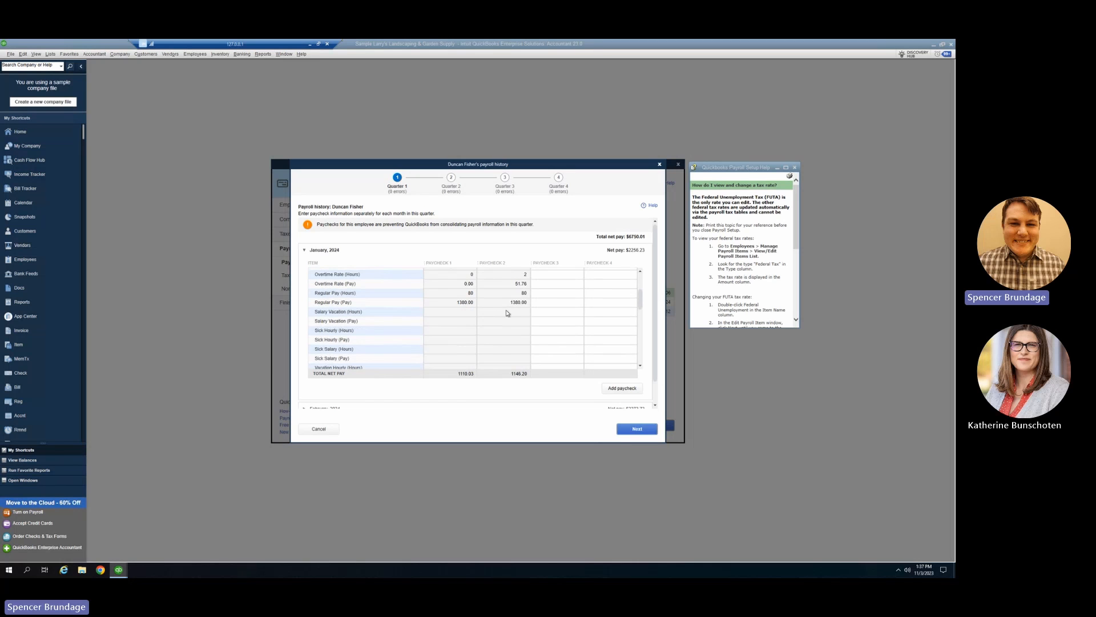
pyautogui.scroll(-5, 514, 293)
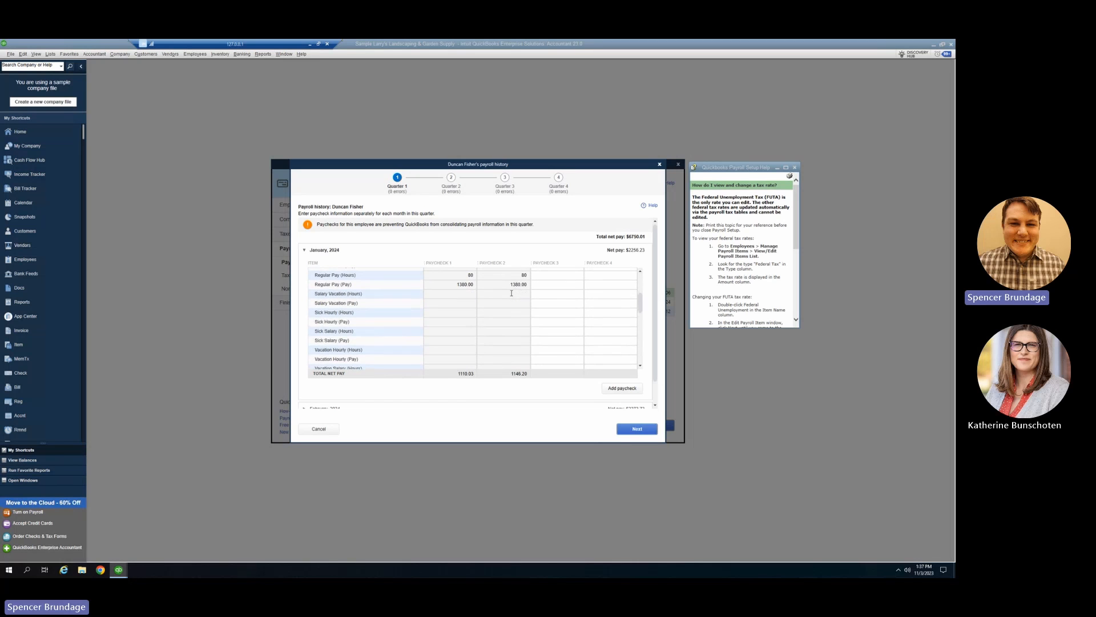
pyautogui.scroll(-5, 512, 295)
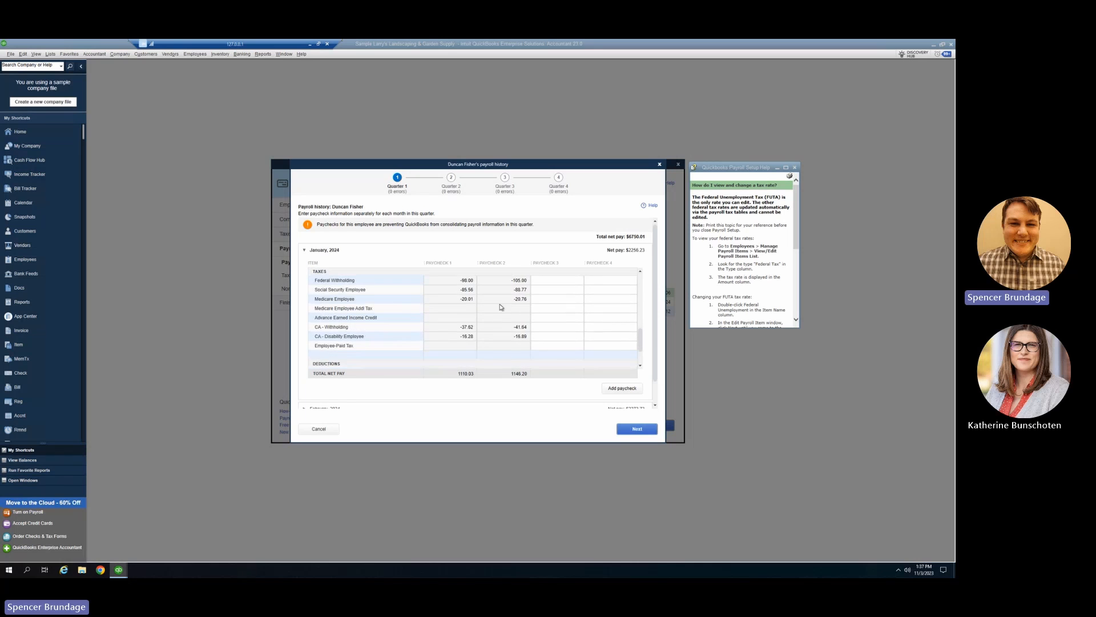
pyautogui.scroll(-1, 500, 308)
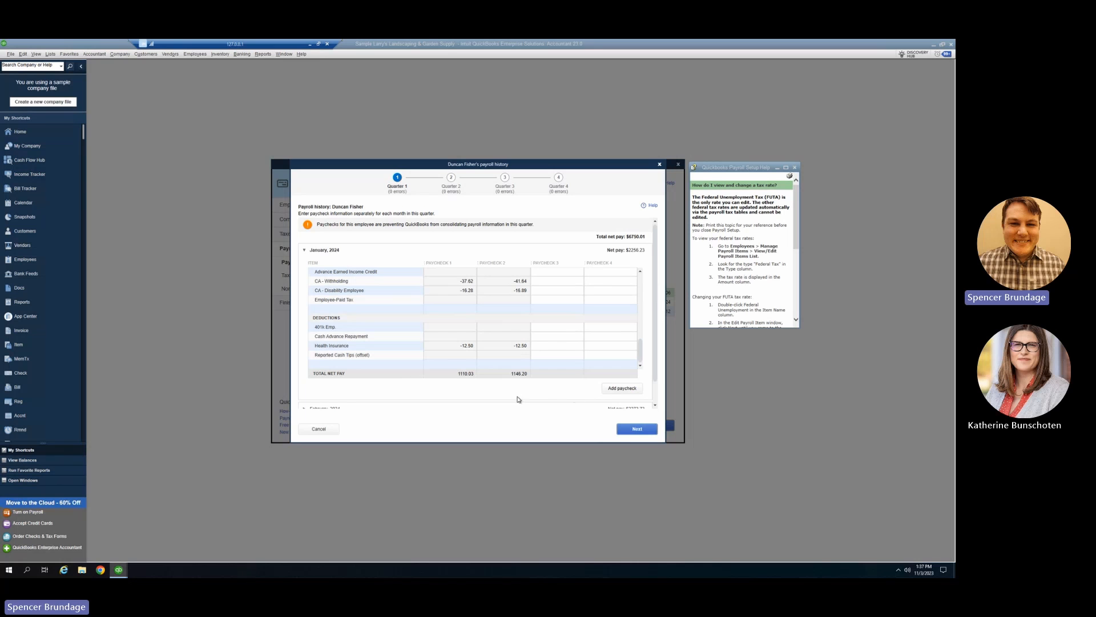
# Add another paycheck column to January 2024 and look over the blank entry fields for additional paychecks
pyautogui.click(610, 390)
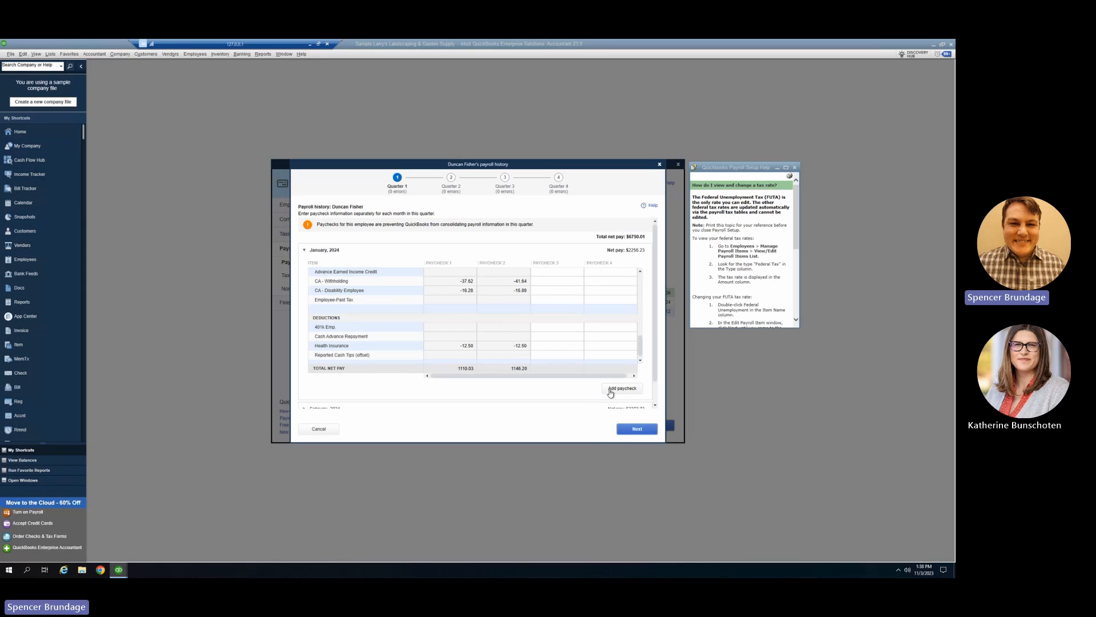
pyautogui.scroll(2, 504, 323)
pyautogui.scroll(5, 504, 325)
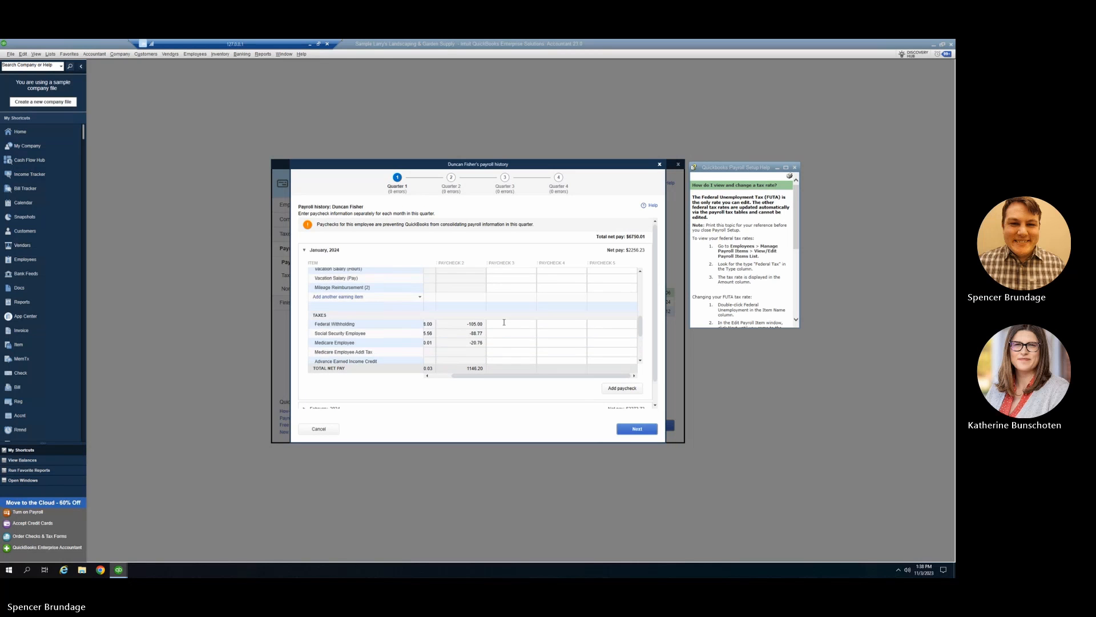
pyautogui.scroll(2, 504, 325)
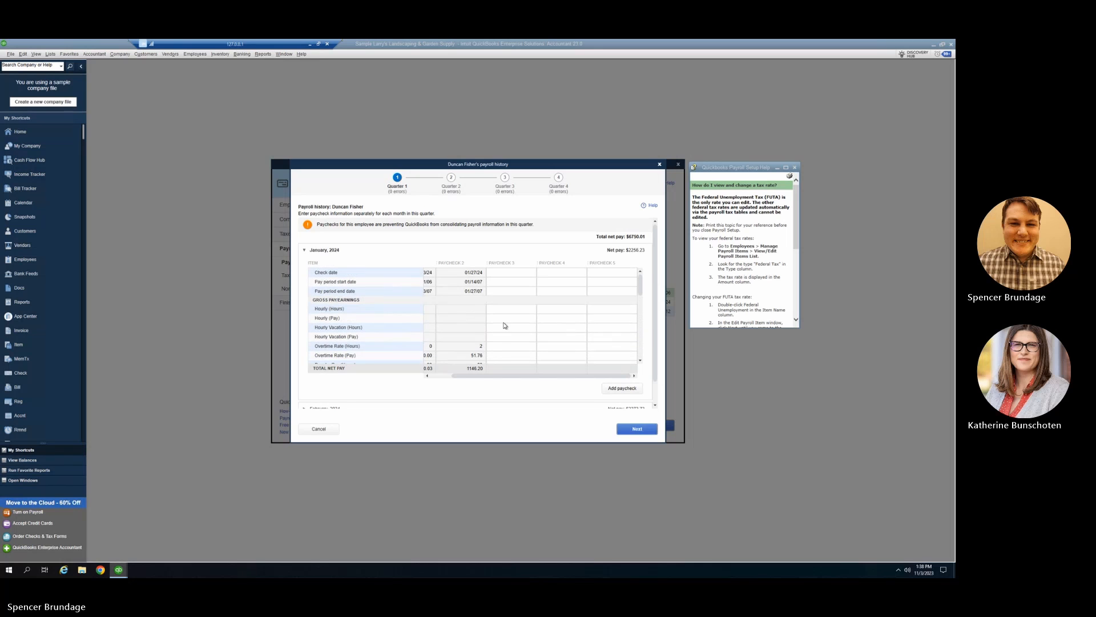
pyautogui.click(501, 292)
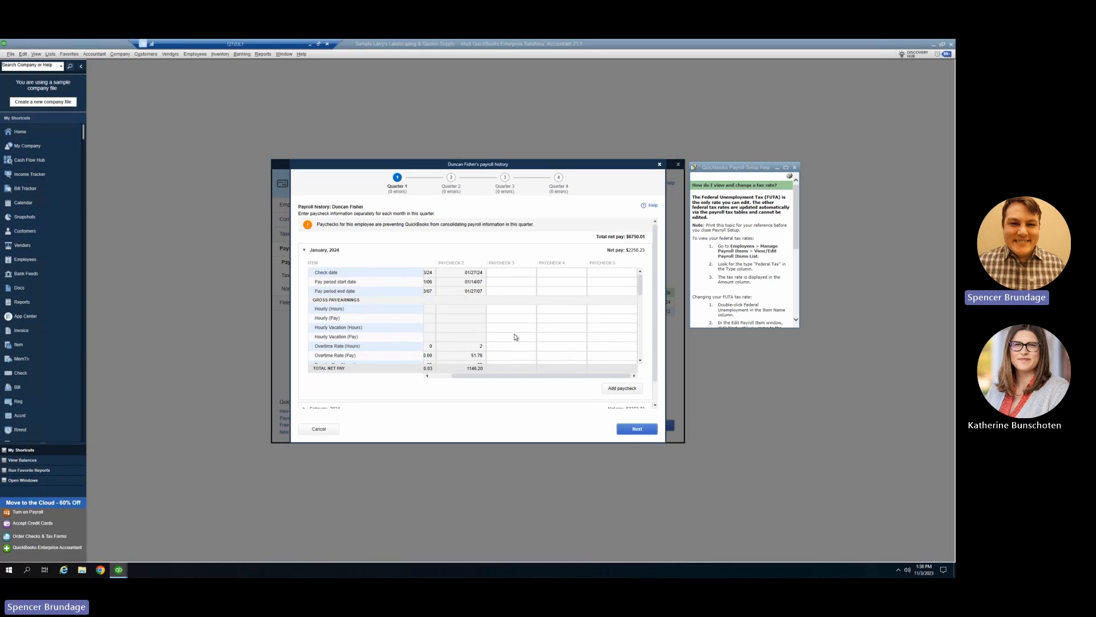
# Check the February and March 2024 paychecks in Quarter 1 and move on to the employee's Quarter 2 history
pyautogui.click(305, 250)
pyautogui.click(316, 266)
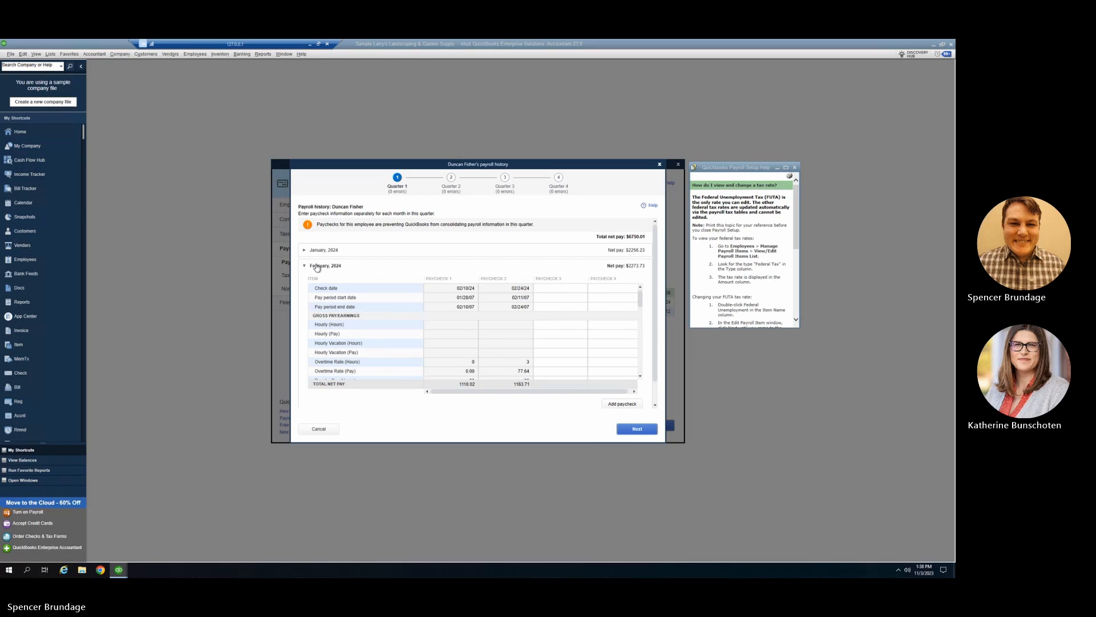
pyautogui.click(317, 266)
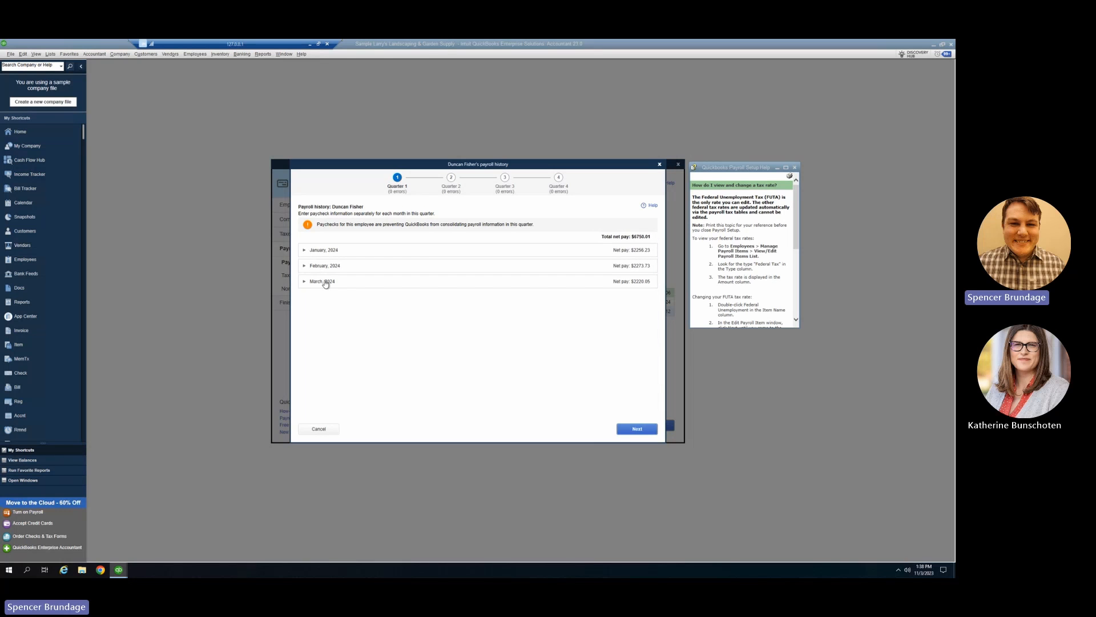
pyautogui.click(325, 282)
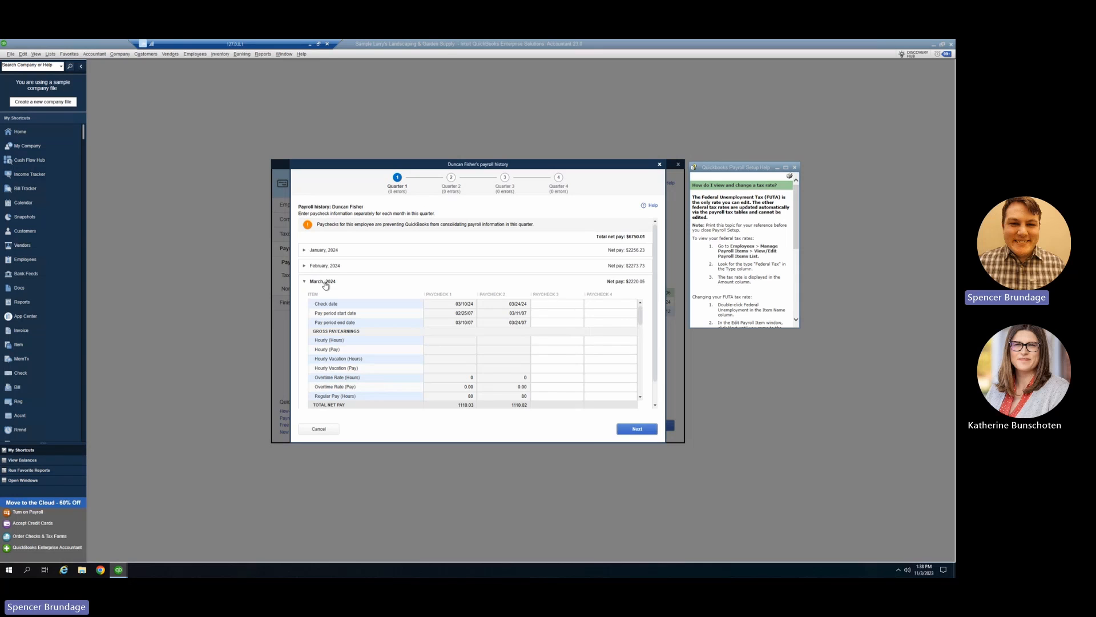
pyautogui.click(325, 283)
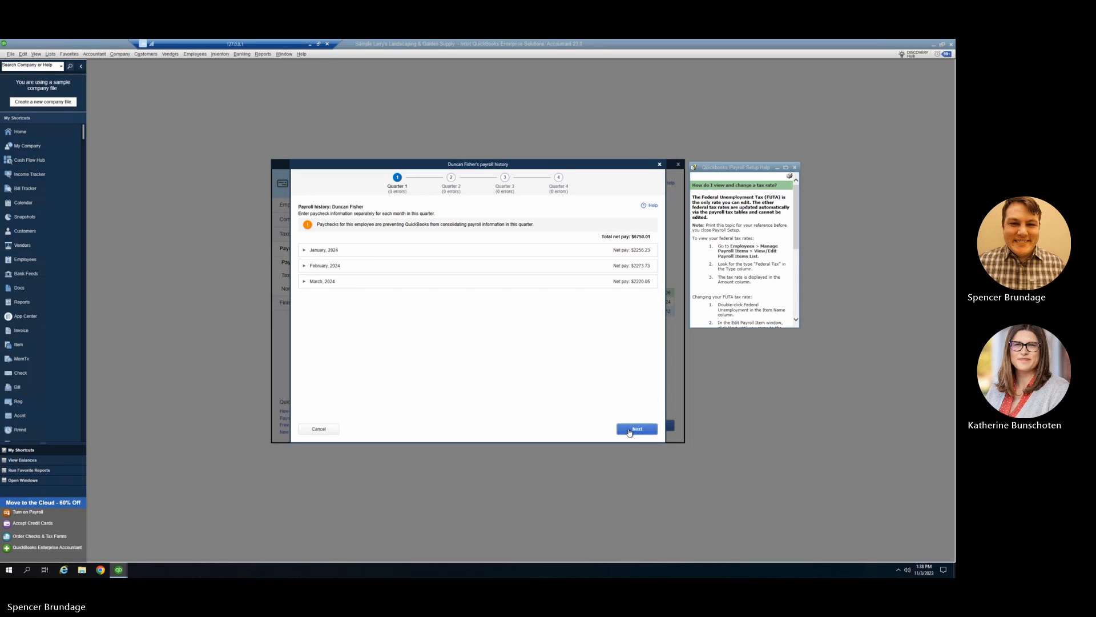
pyautogui.click(630, 431)
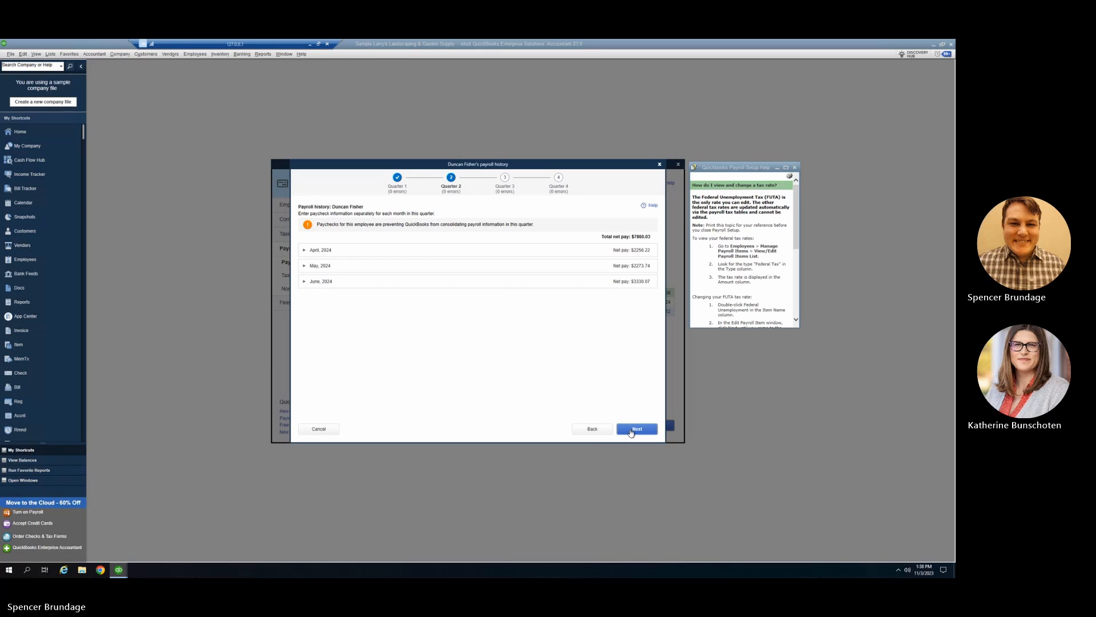
# Continue through the employee's Quarter 3 and Quarter 4 payroll history and finish back at the paychecks list
pyautogui.click(630, 431)
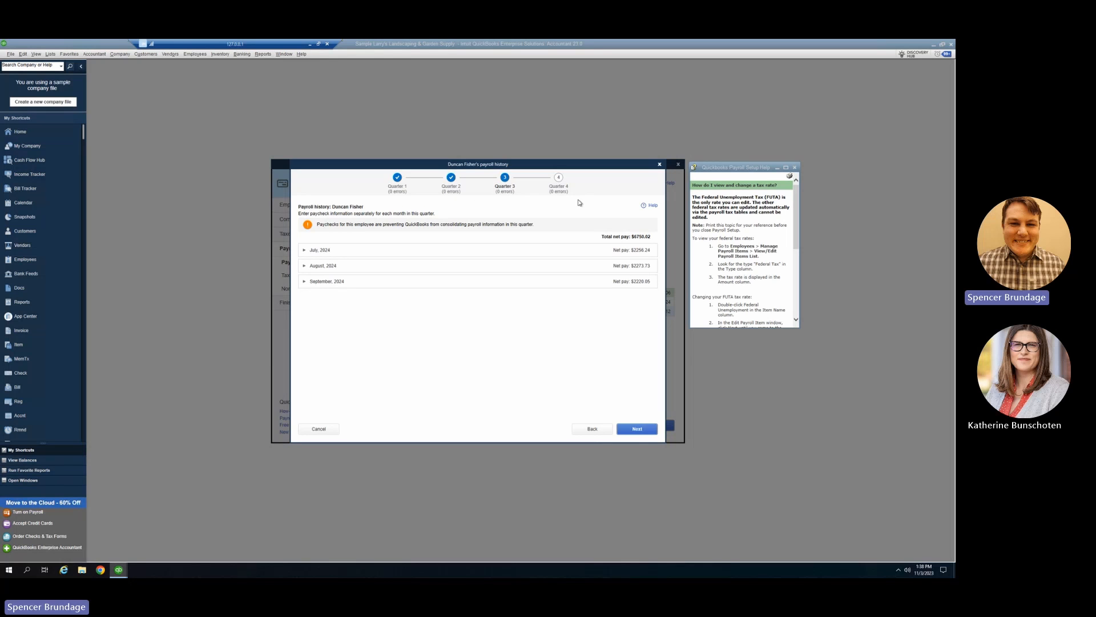
pyautogui.click(637, 429)
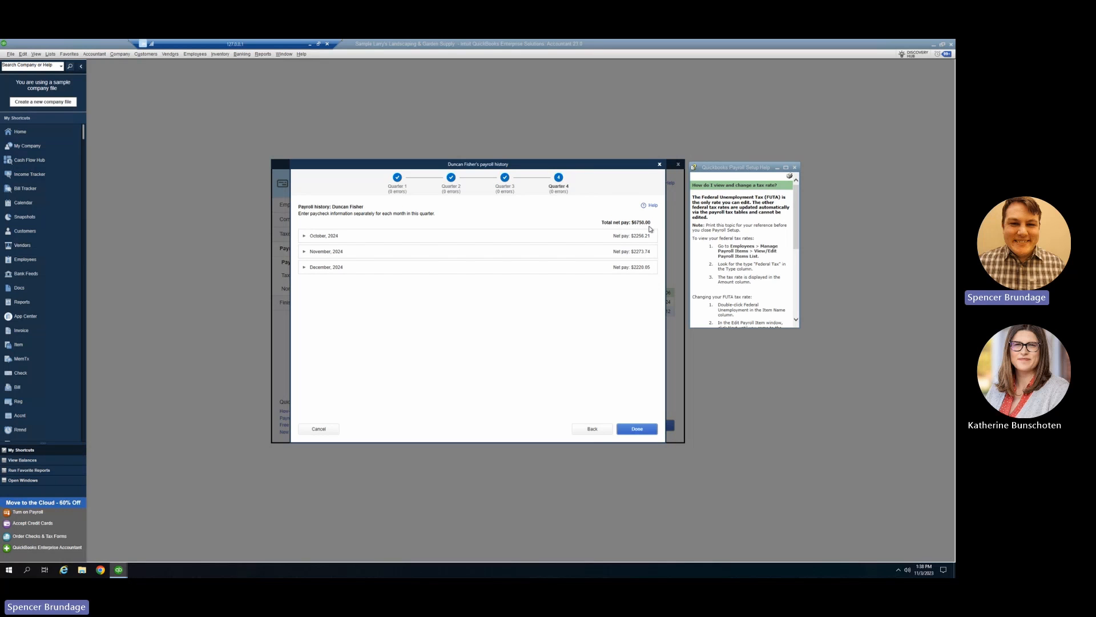
pyautogui.click(637, 429)
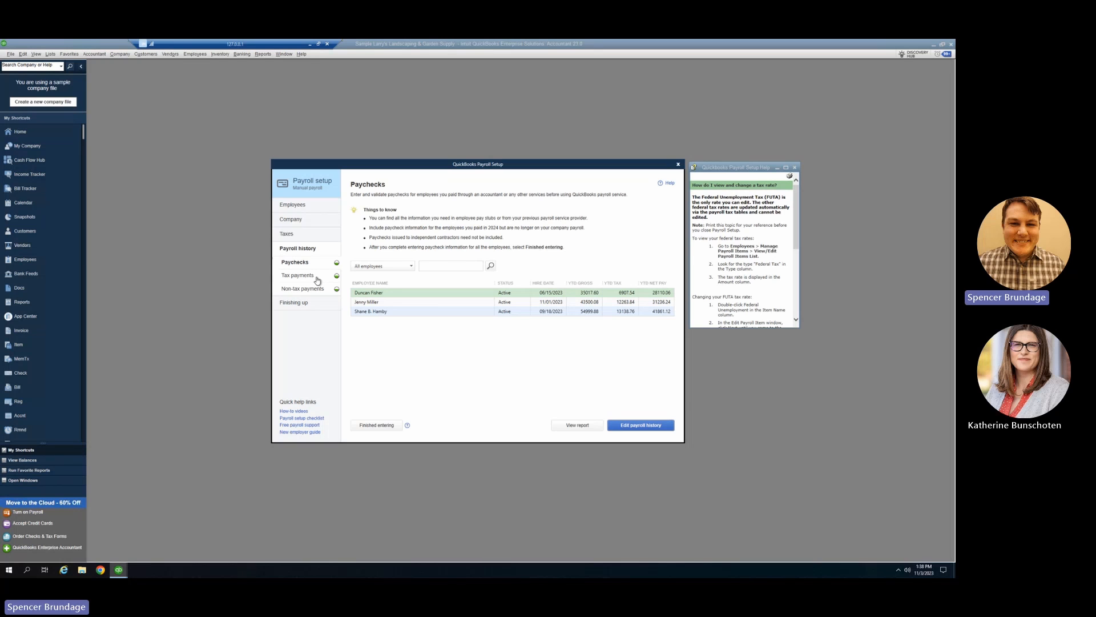
# Review the Quarter 1 tax payments and look at the Federal Unemployment payment entries, leaving them without saving changes
pyautogui.click(318, 278)
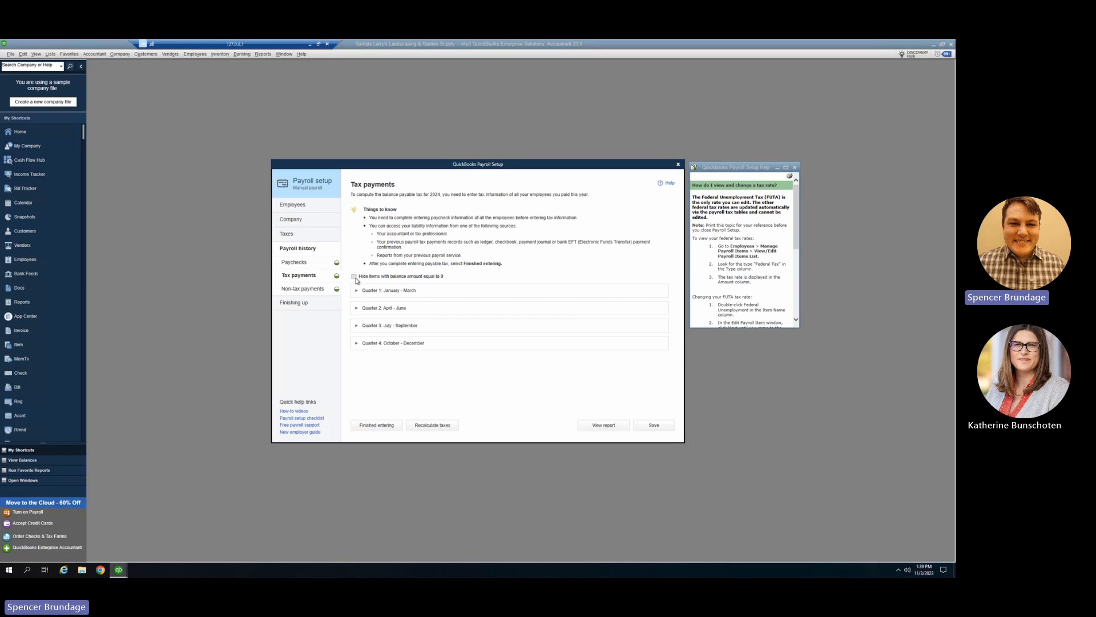
pyautogui.click(423, 293)
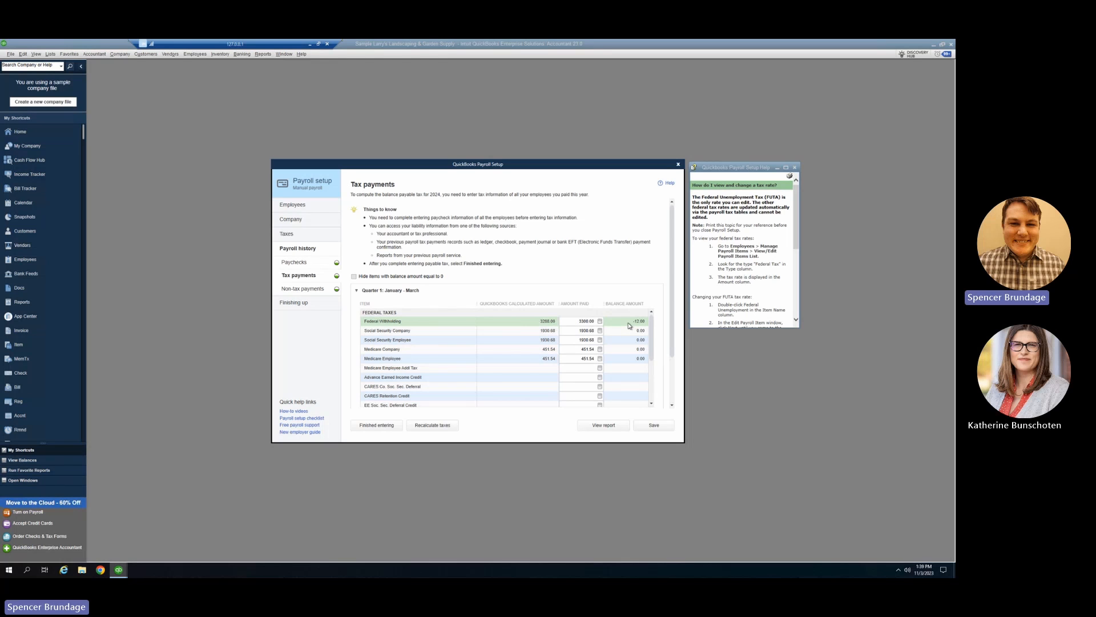
pyautogui.scroll(-2, 600, 362)
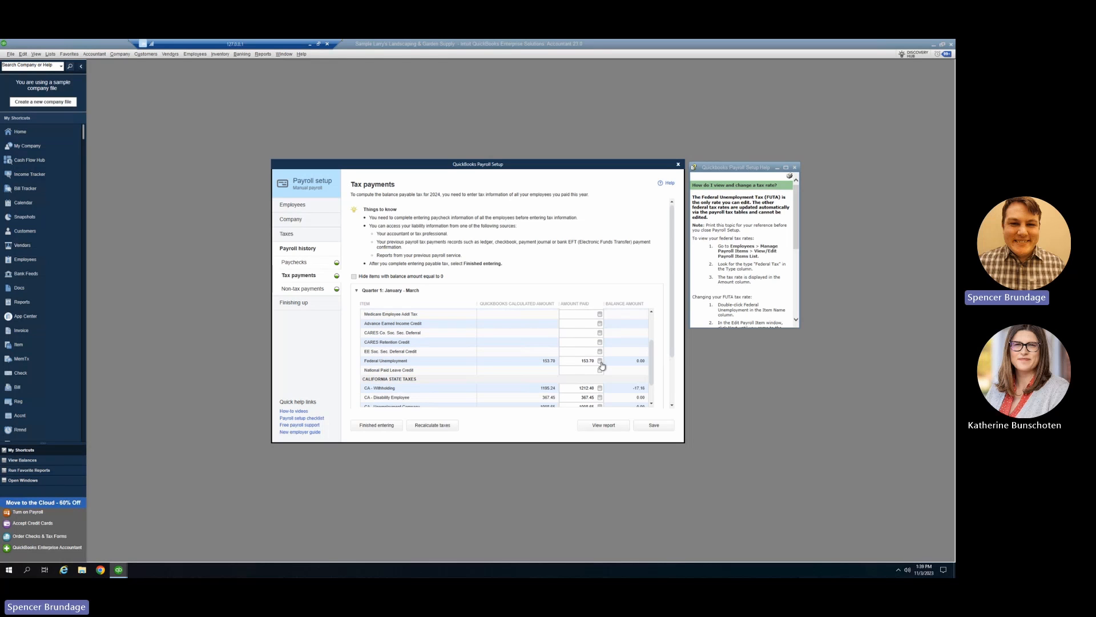
pyautogui.click(600, 362)
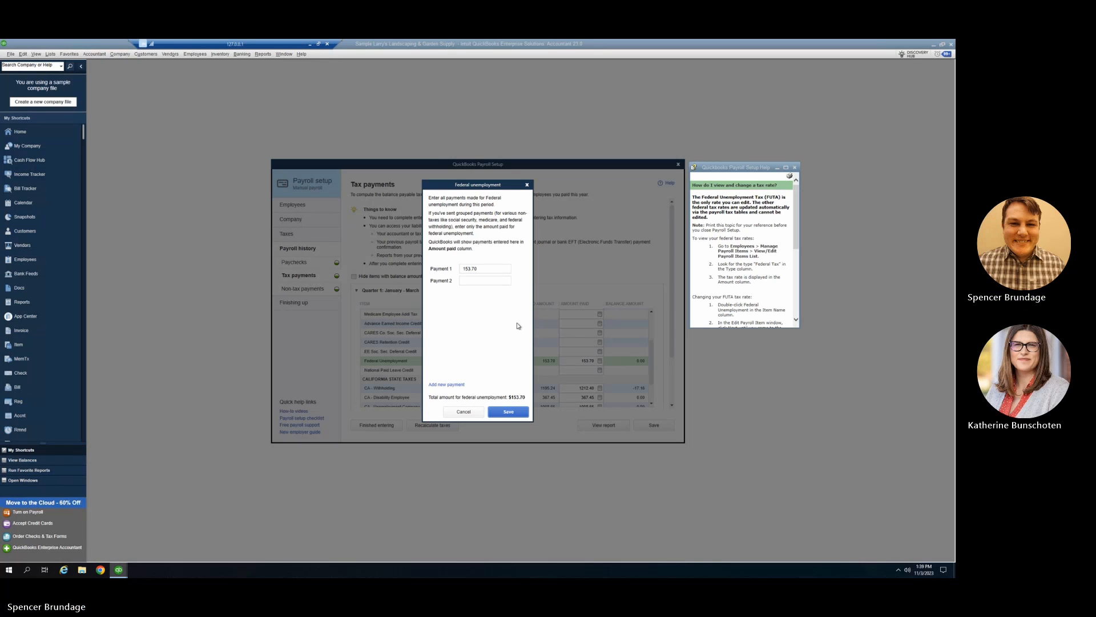
pyautogui.click(501, 281)
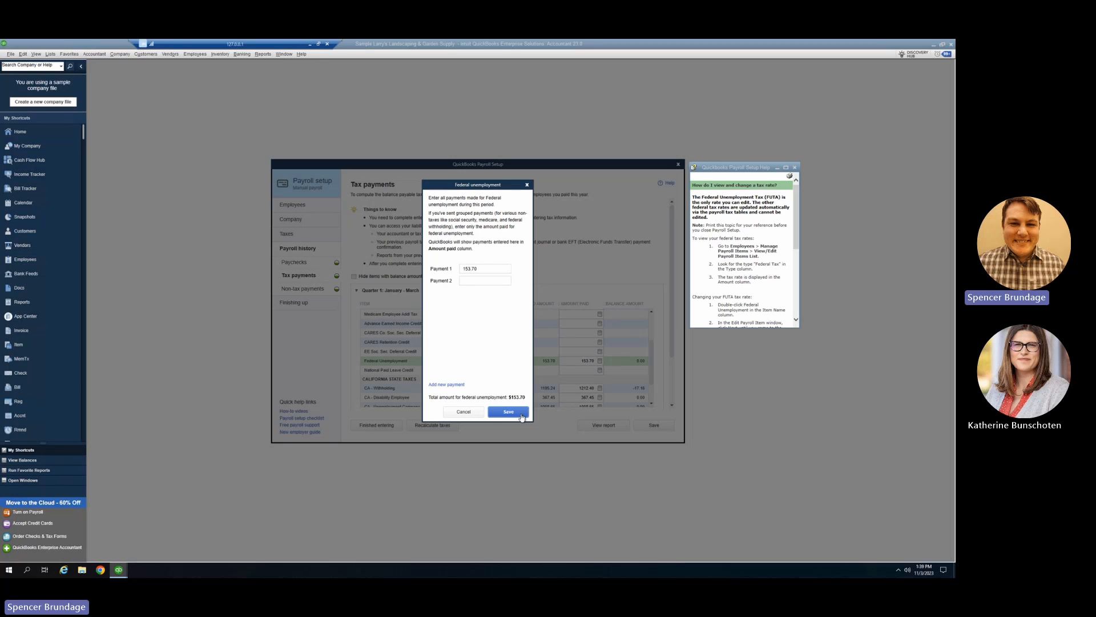
pyautogui.click(463, 412)
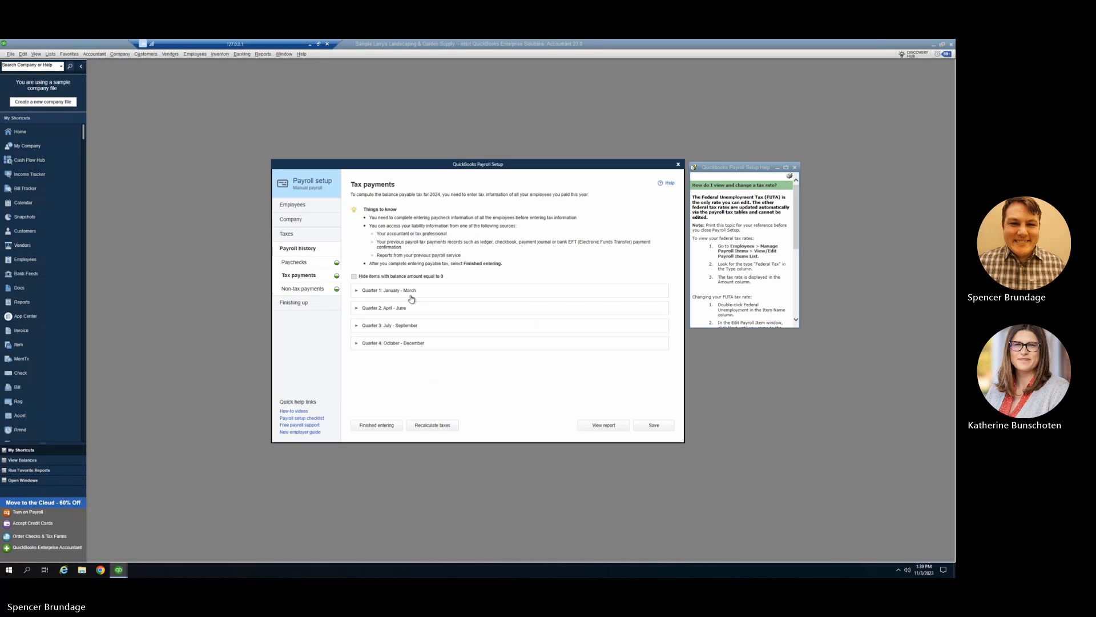
# Review the non-tax payments history by looking through the item amounts for Quarters 1 to 4
pyautogui.click(319, 290)
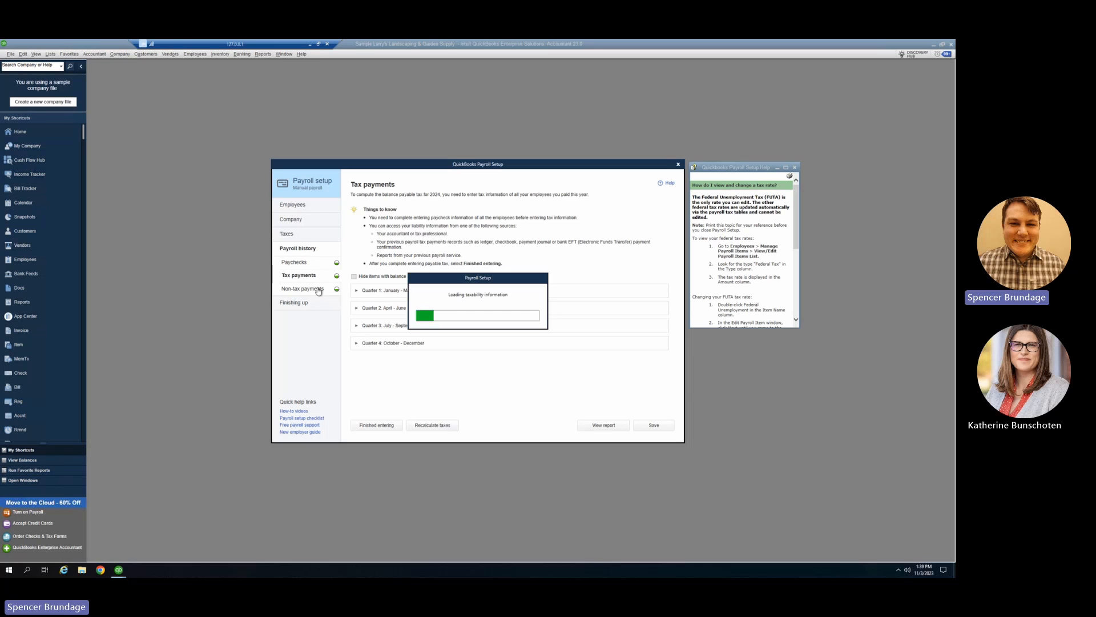
pyautogui.click(409, 262)
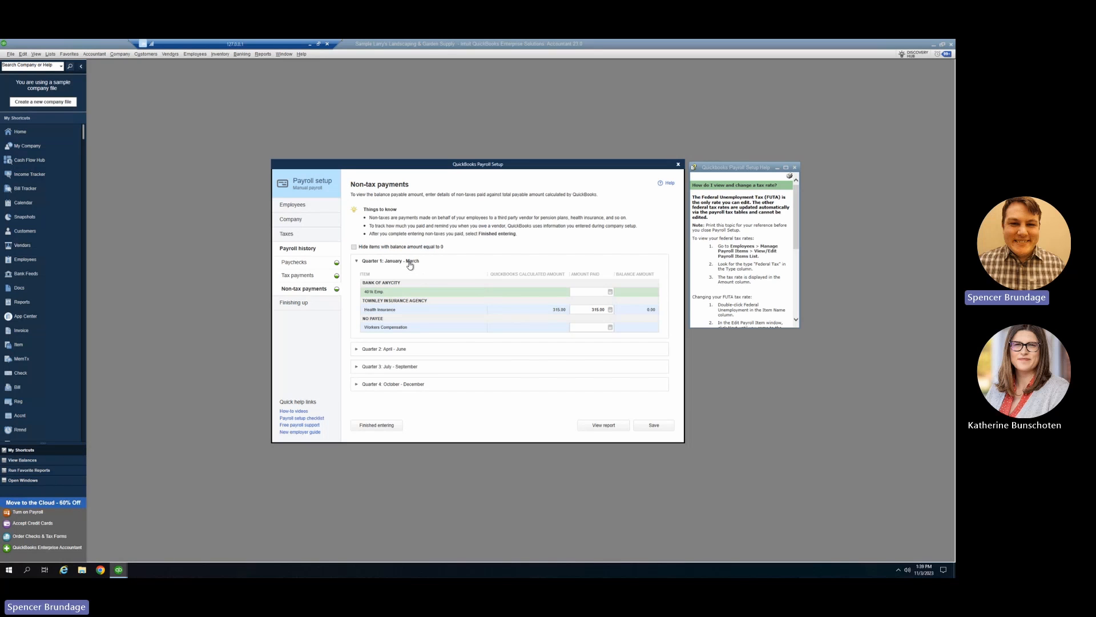
pyautogui.click(402, 353)
pyautogui.click(406, 366)
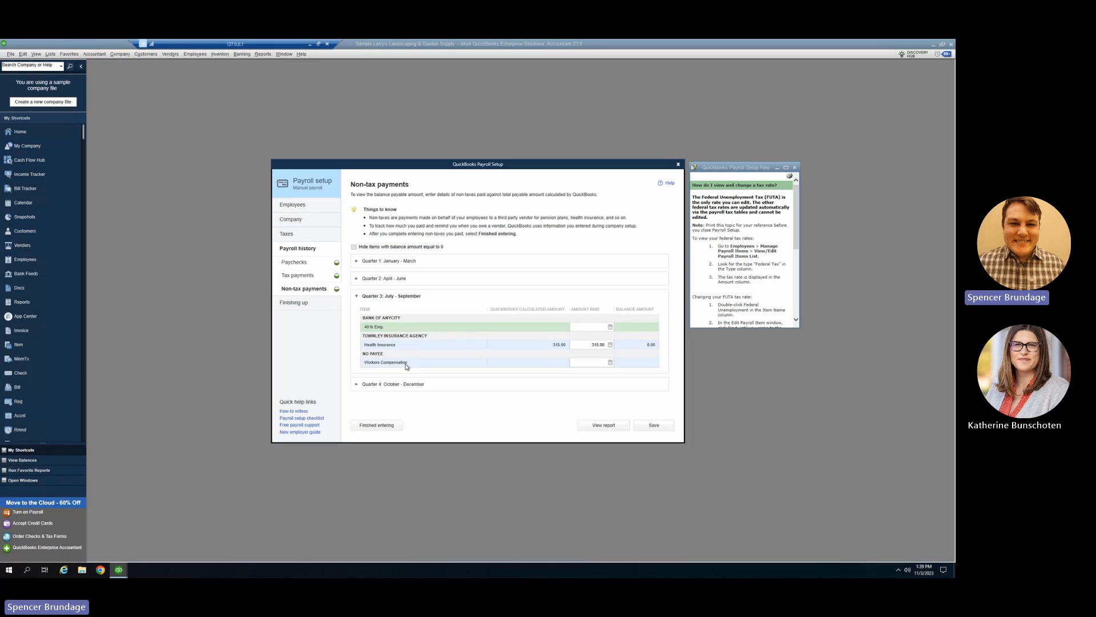
pyautogui.click(410, 385)
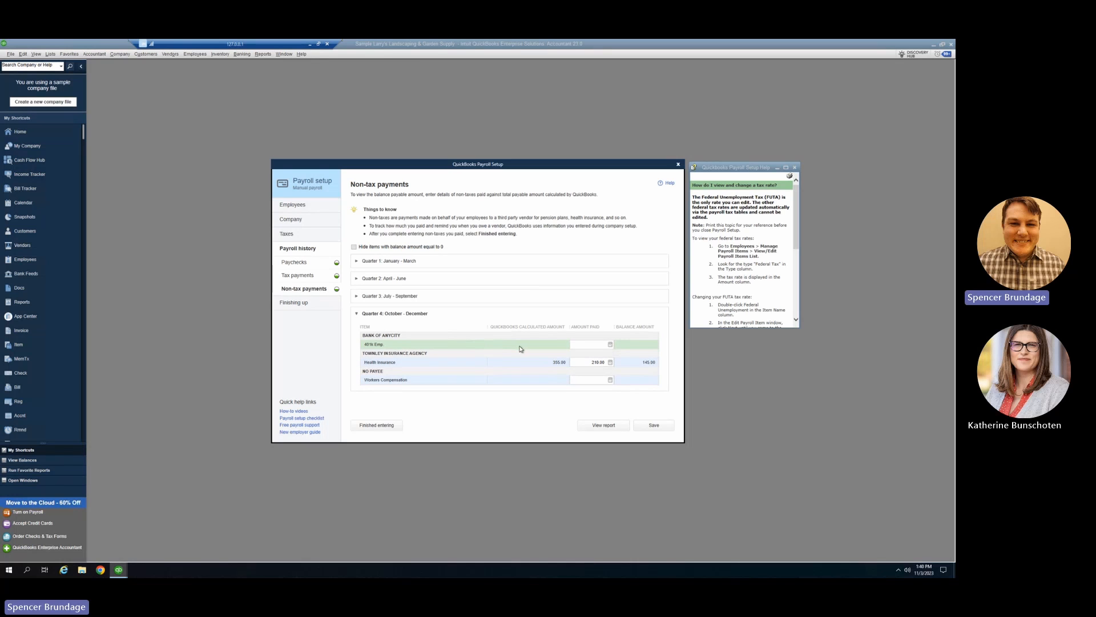
pyautogui.click(410, 317)
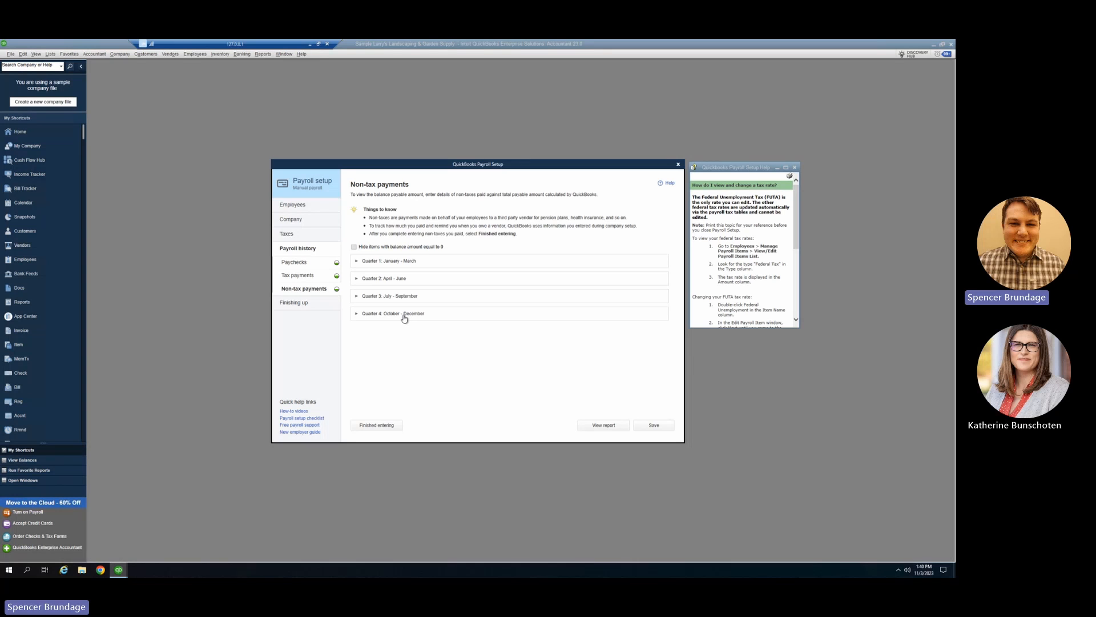
# Move on to the finishing up stage of the payroll setup and leave it for the Payroll Center
pyautogui.click(312, 304)
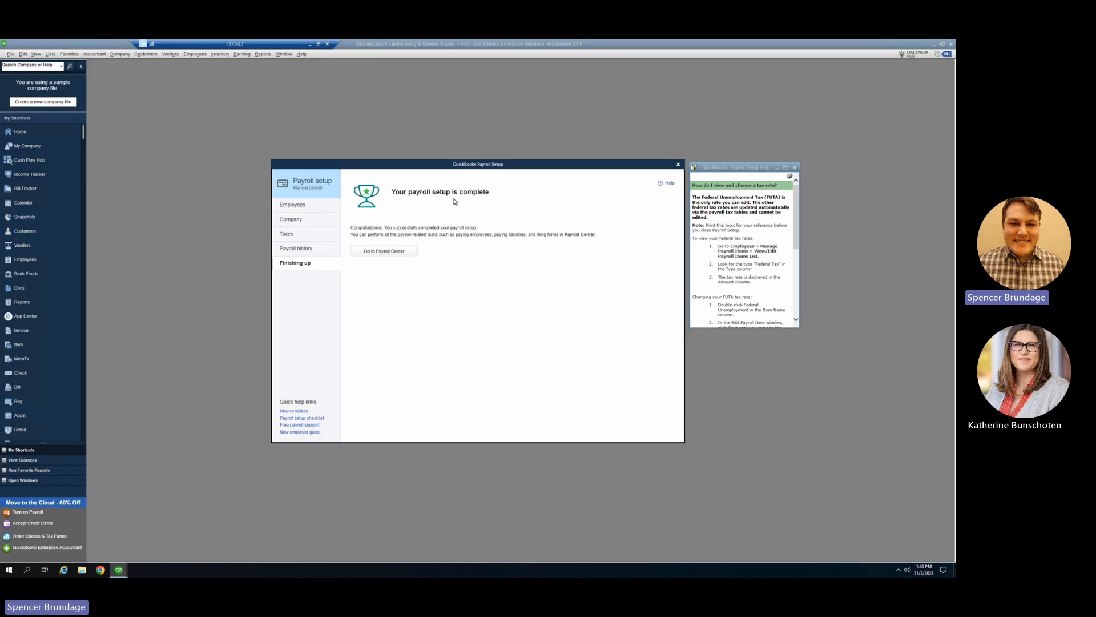
pyautogui.click(384, 251)
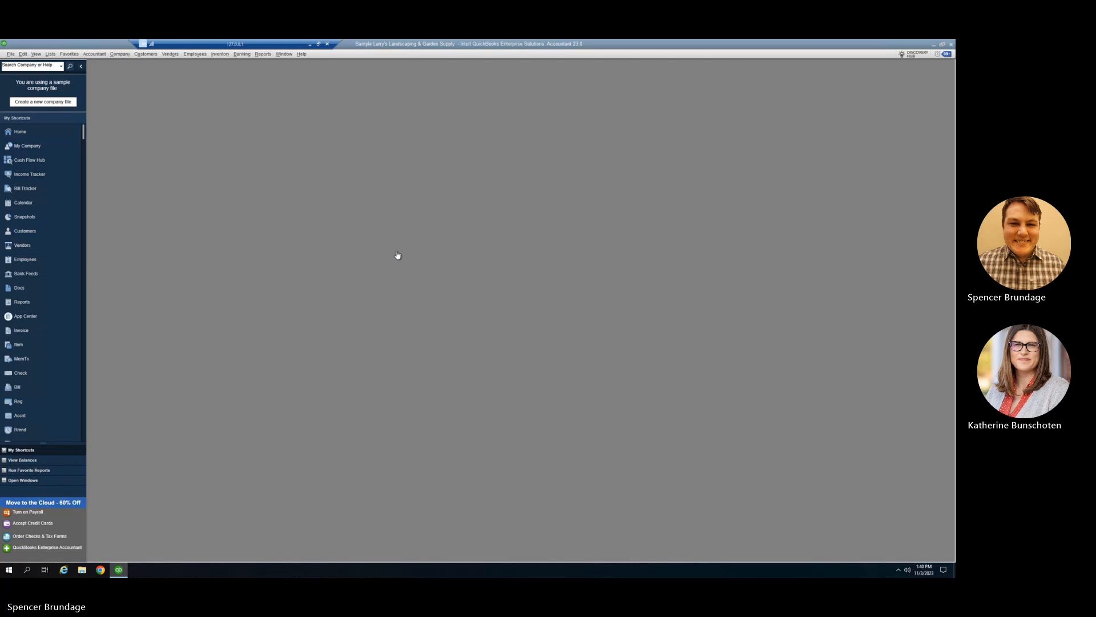